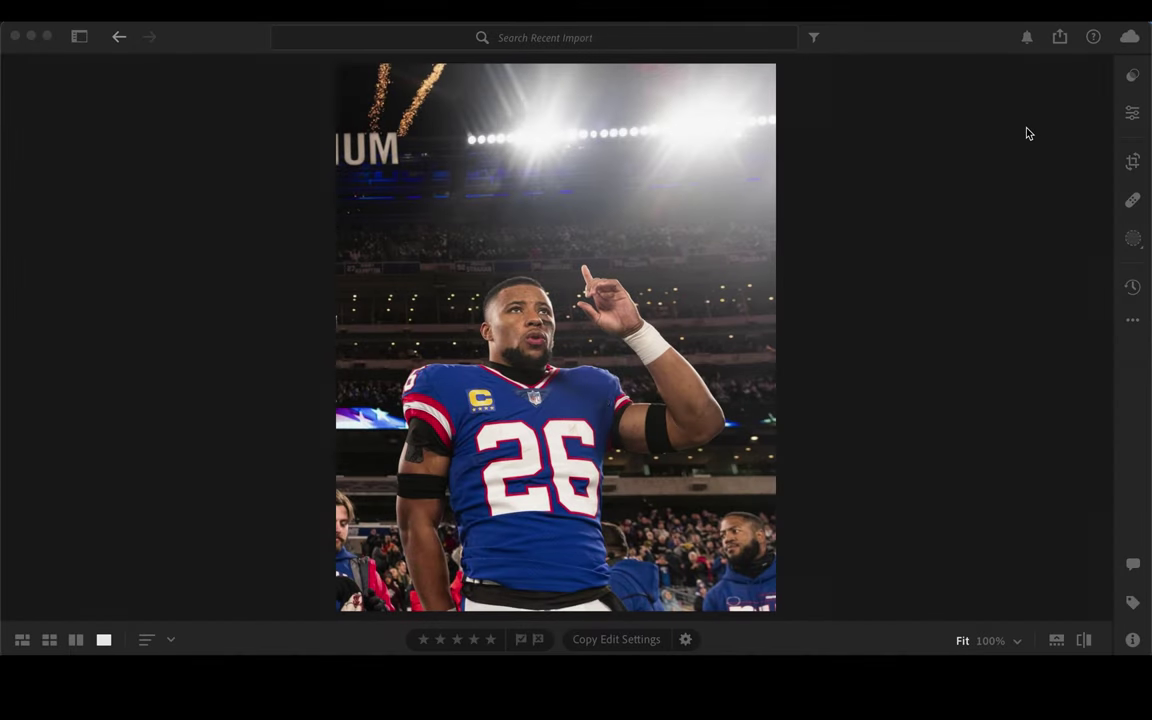
# - Open Lightroom's Presets panel and preview the Recommended presets on the stadium football photo
pyautogui.click(1132, 77)
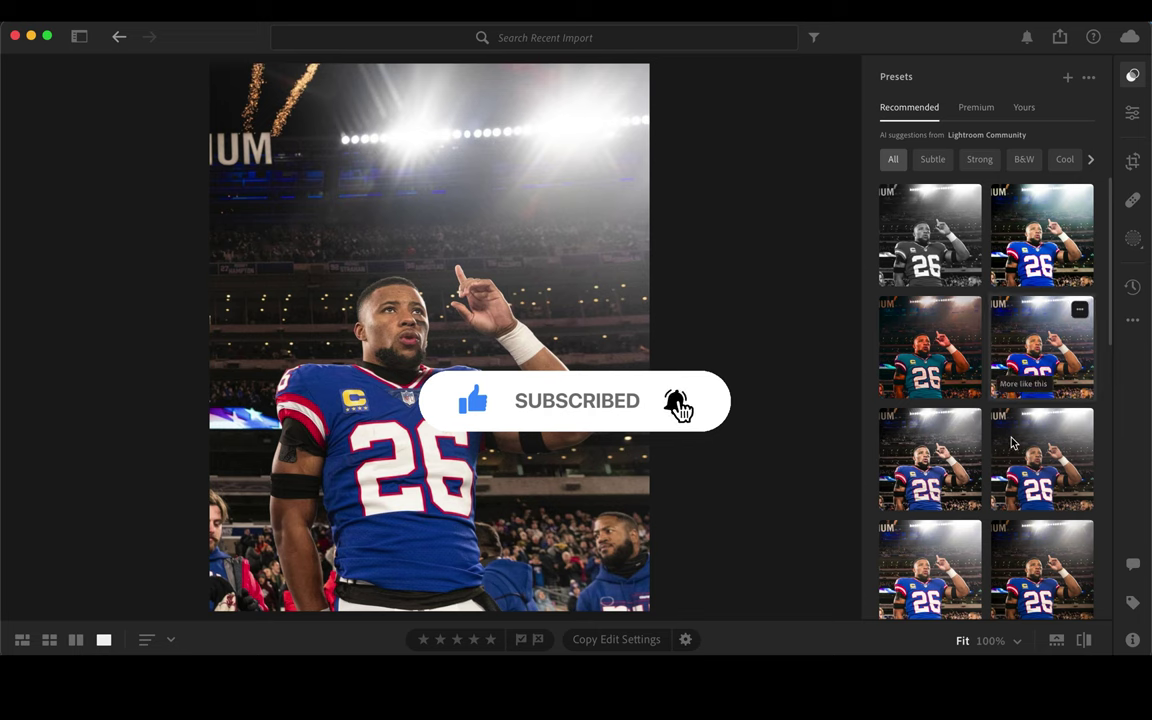
pyautogui.scroll(-3, 1080, 400)
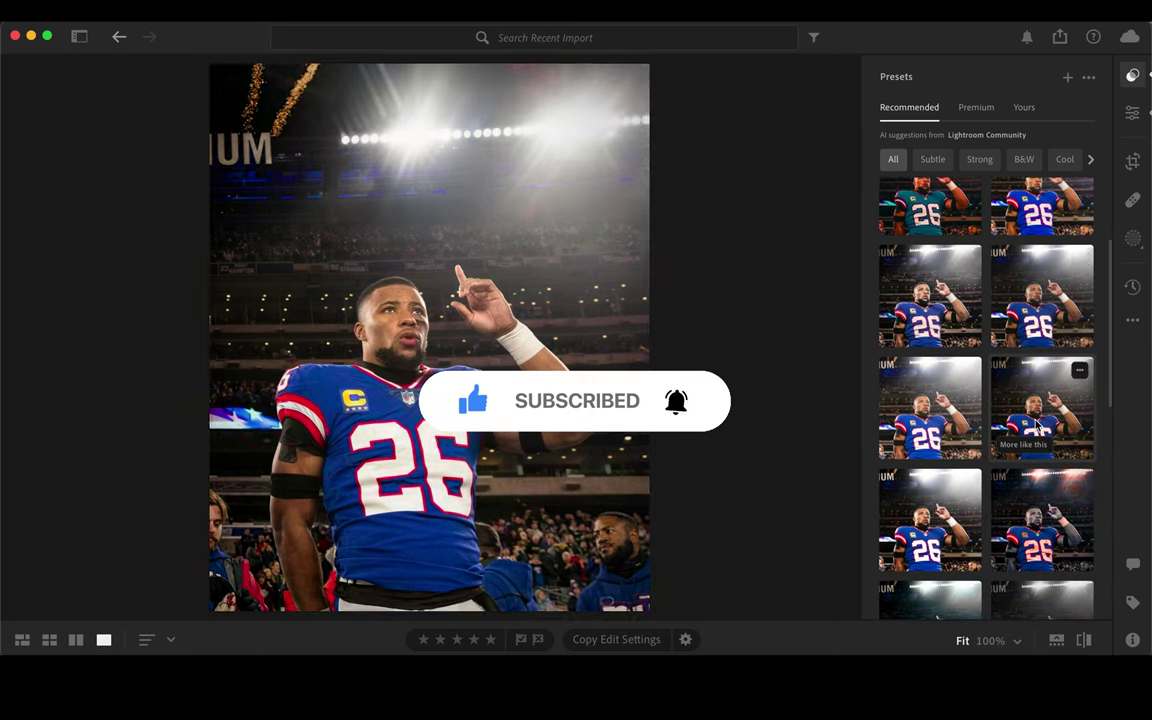
pyautogui.scroll(-4, 1038, 427)
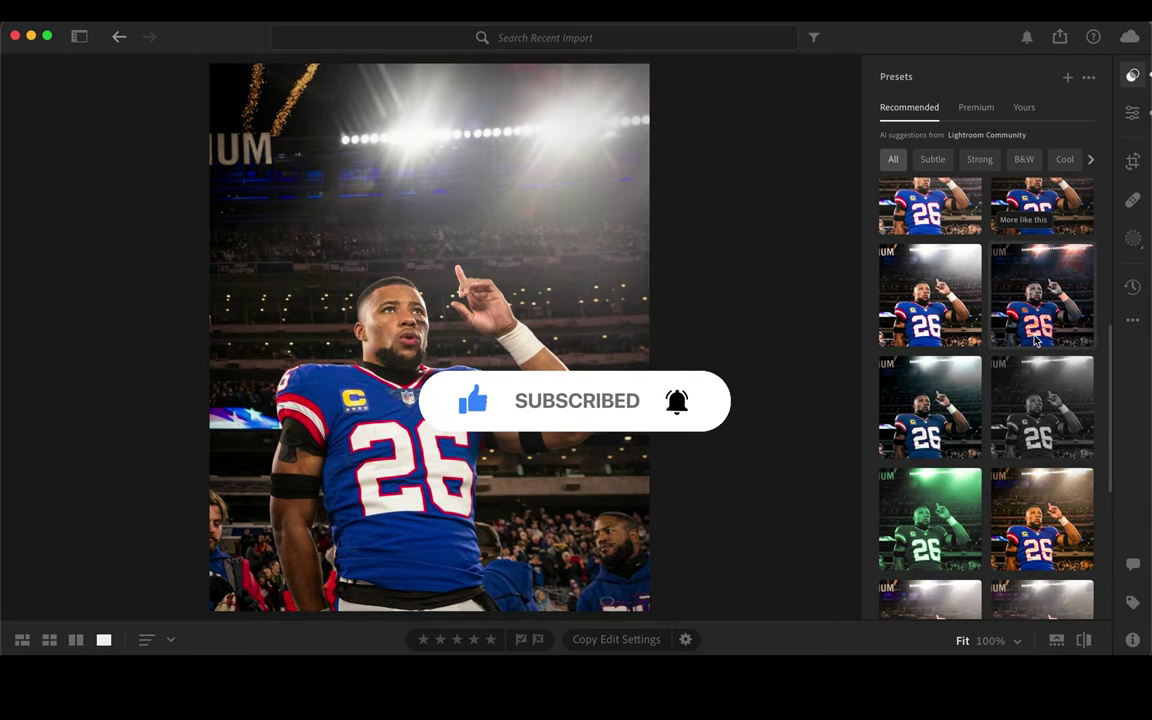
pyautogui.scroll(-3, 1036, 328)
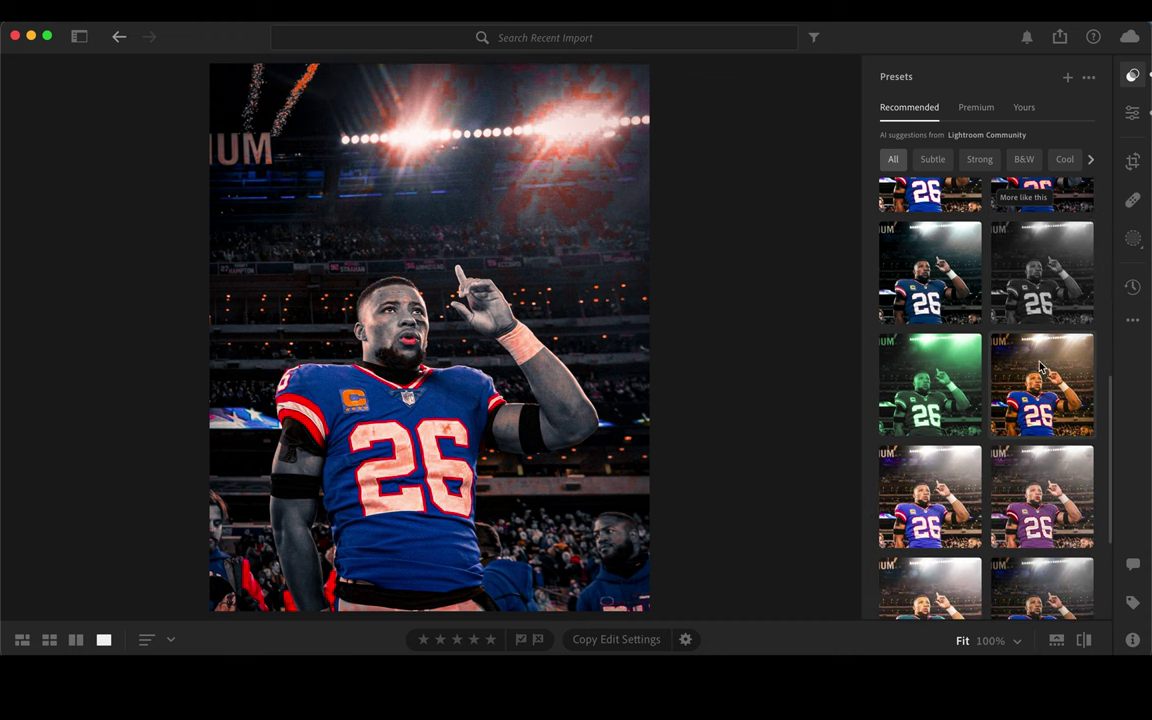
pyautogui.scroll(-3, 1046, 383)
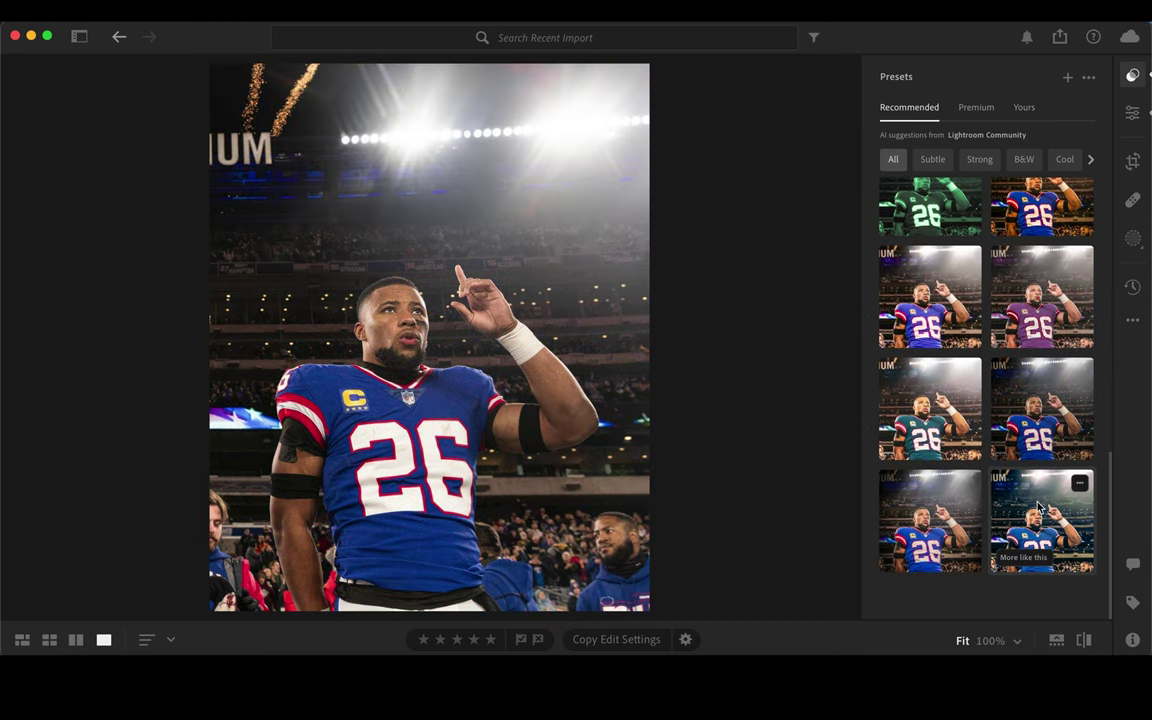
# - Apply the dark Cinematic recommended preset to the player photo at Amount 86
pyautogui.click(1090, 159)
pyautogui.click(1030, 160)
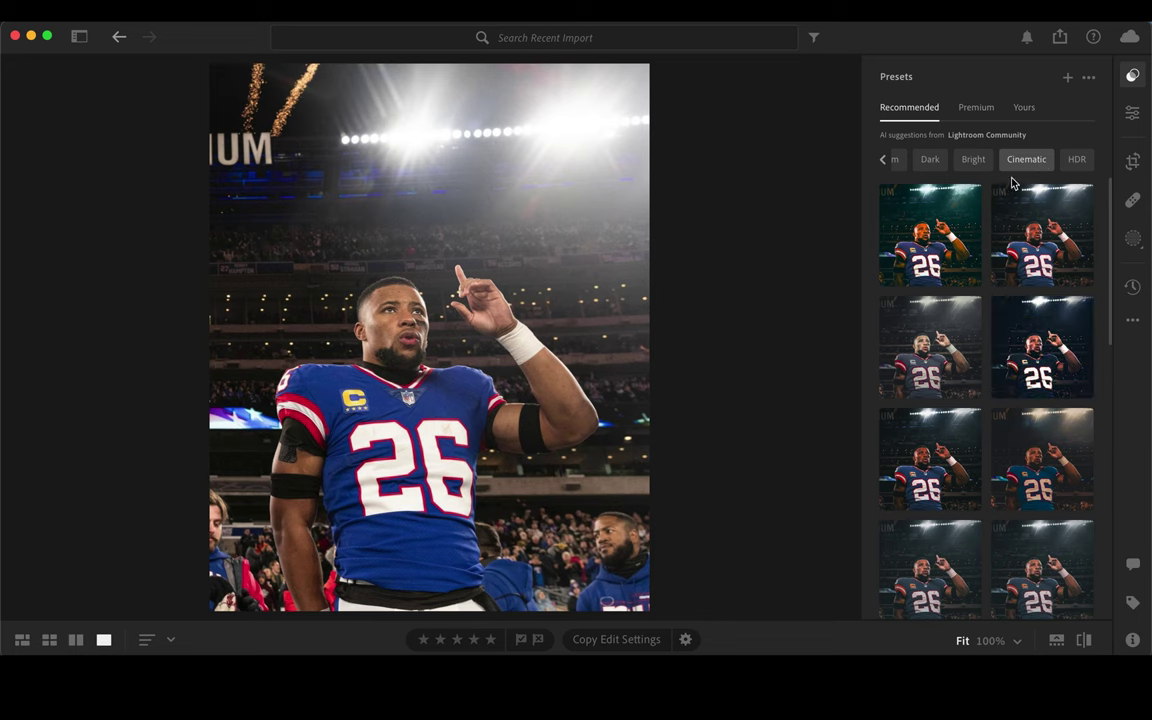
pyautogui.moveTo(1041, 347)
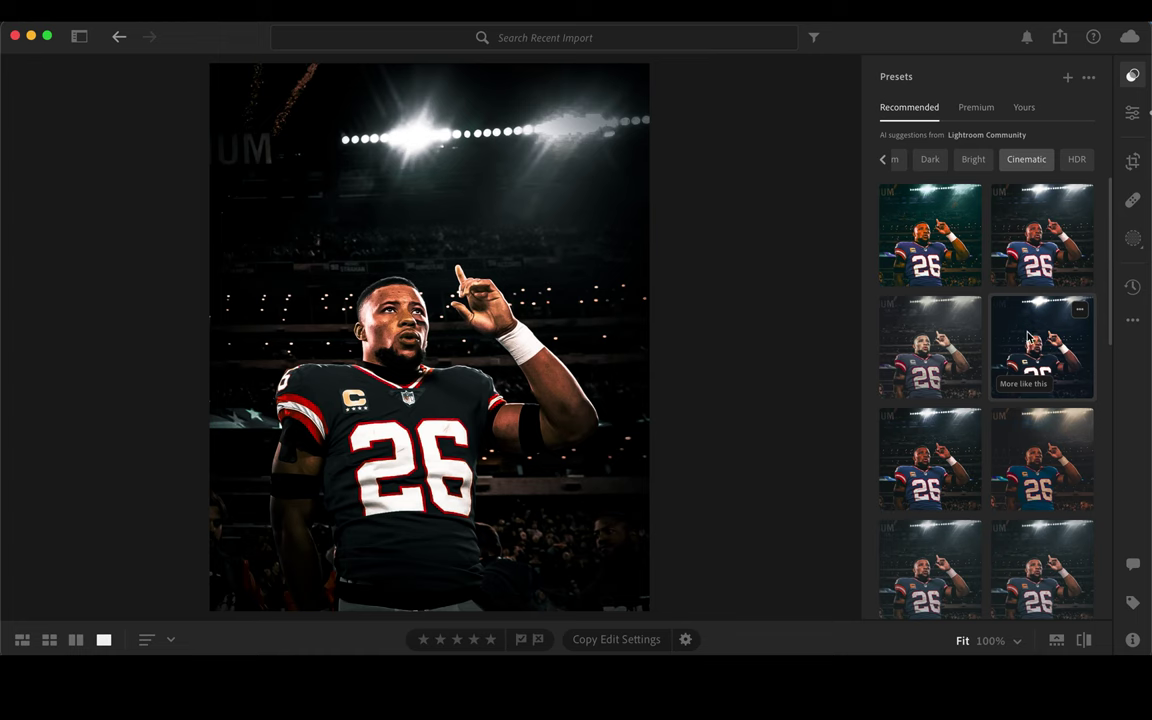
pyautogui.scroll(-3, 1028, 338)
pyautogui.scroll(-3, 922, 367)
pyautogui.scroll(-3, 922, 367)
pyautogui.scroll(-2, 950, 432)
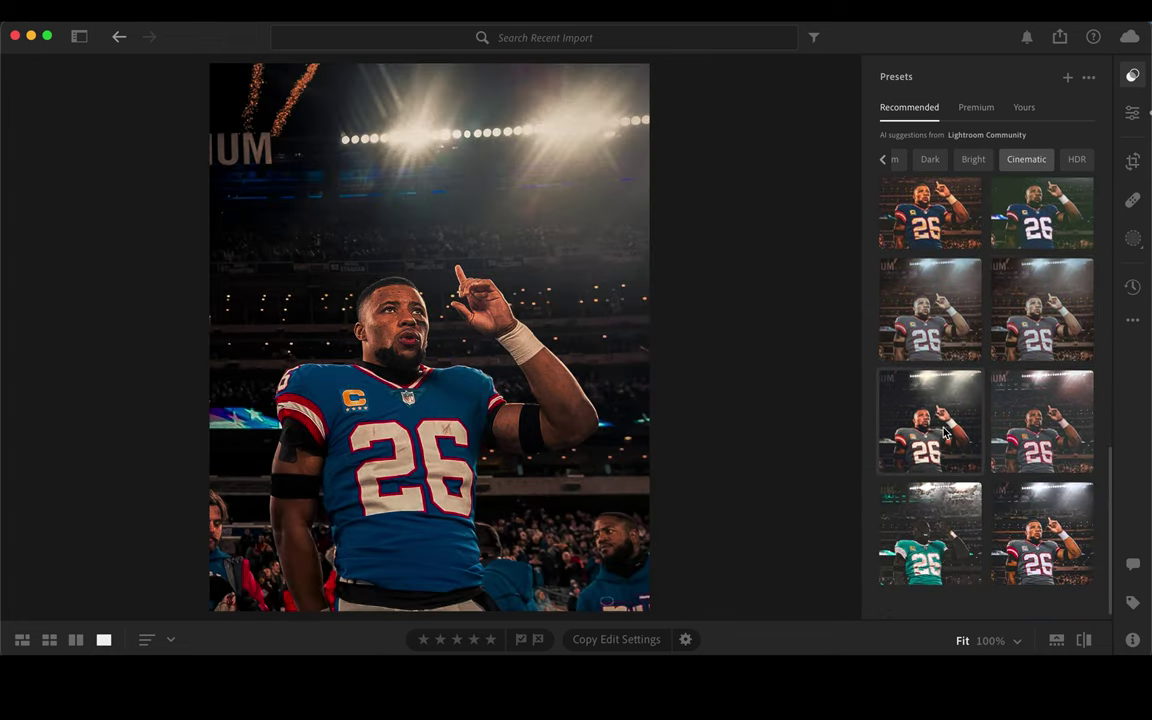
pyautogui.click(911, 457)
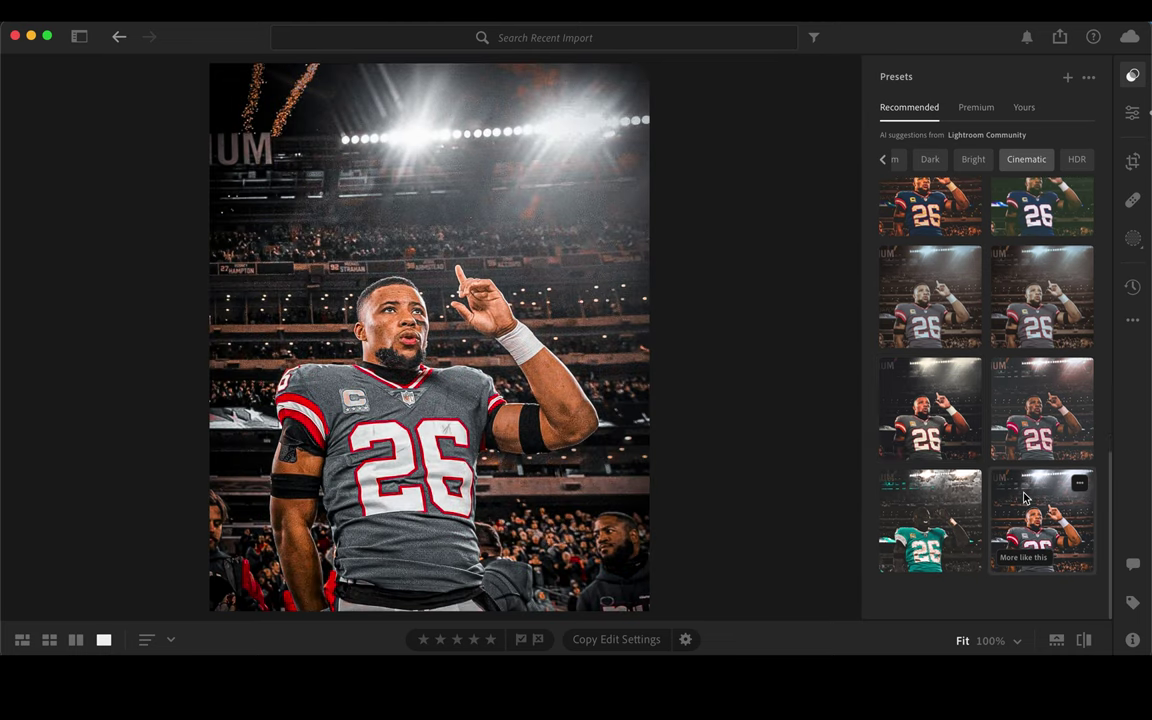
pyautogui.click(1020, 365)
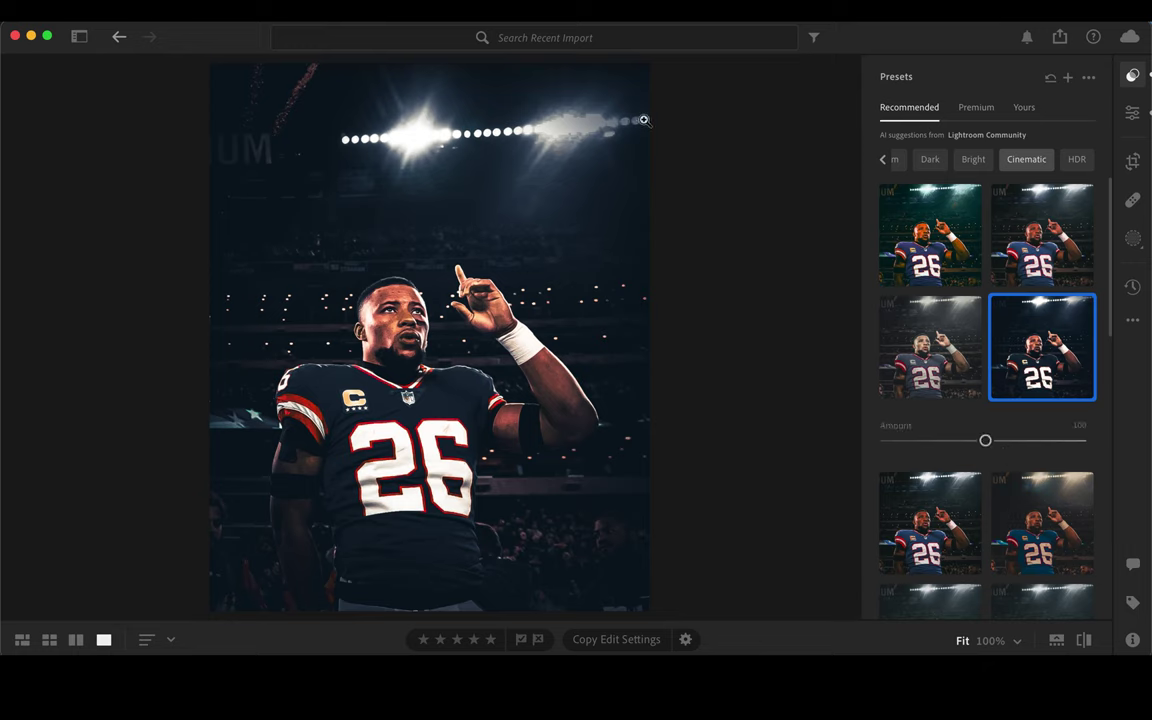
pyautogui.moveTo(987, 442); pyautogui.dragTo(970, 444)
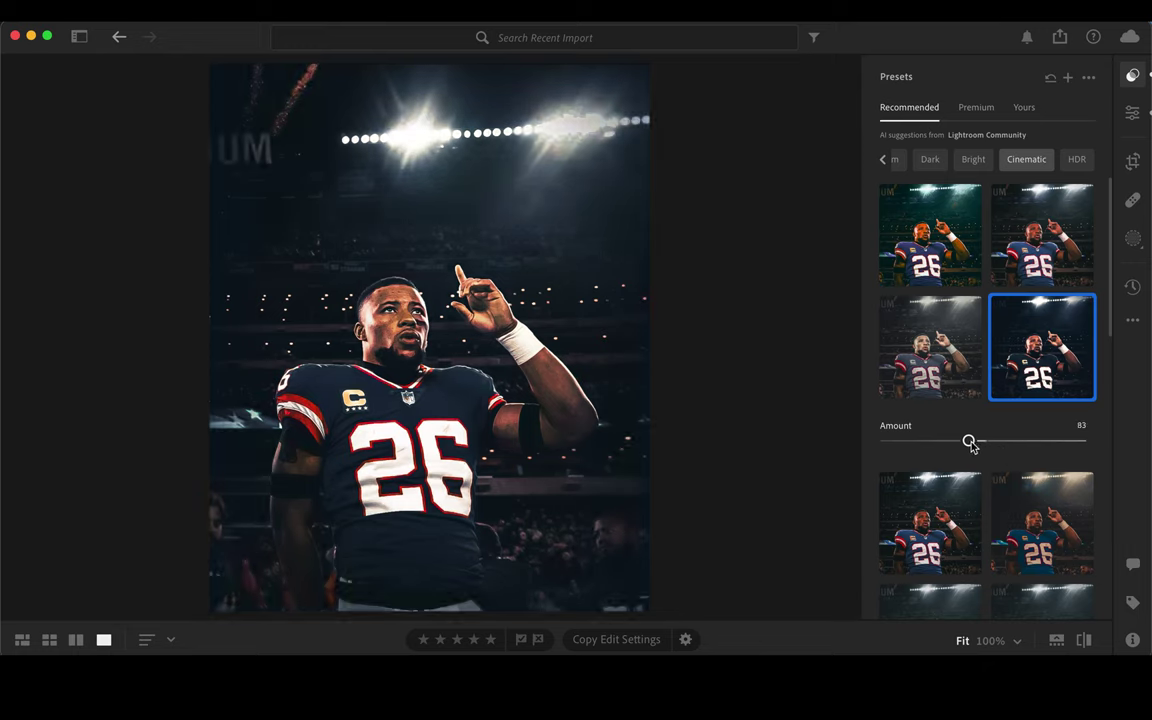
pyautogui.moveTo(970, 444); pyautogui.dragTo(974, 445)
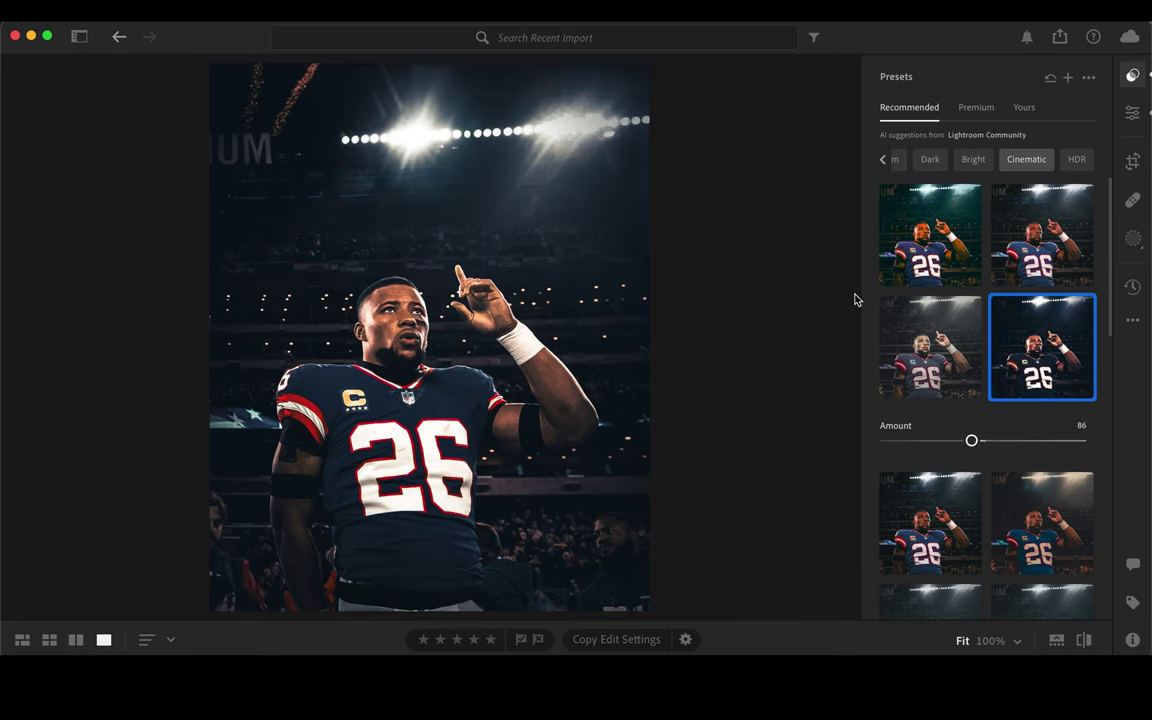
# - Duplicate the photo and mask the new layer to the auto-selected football player
pyautogui.hotkey('ctrl', 'j')
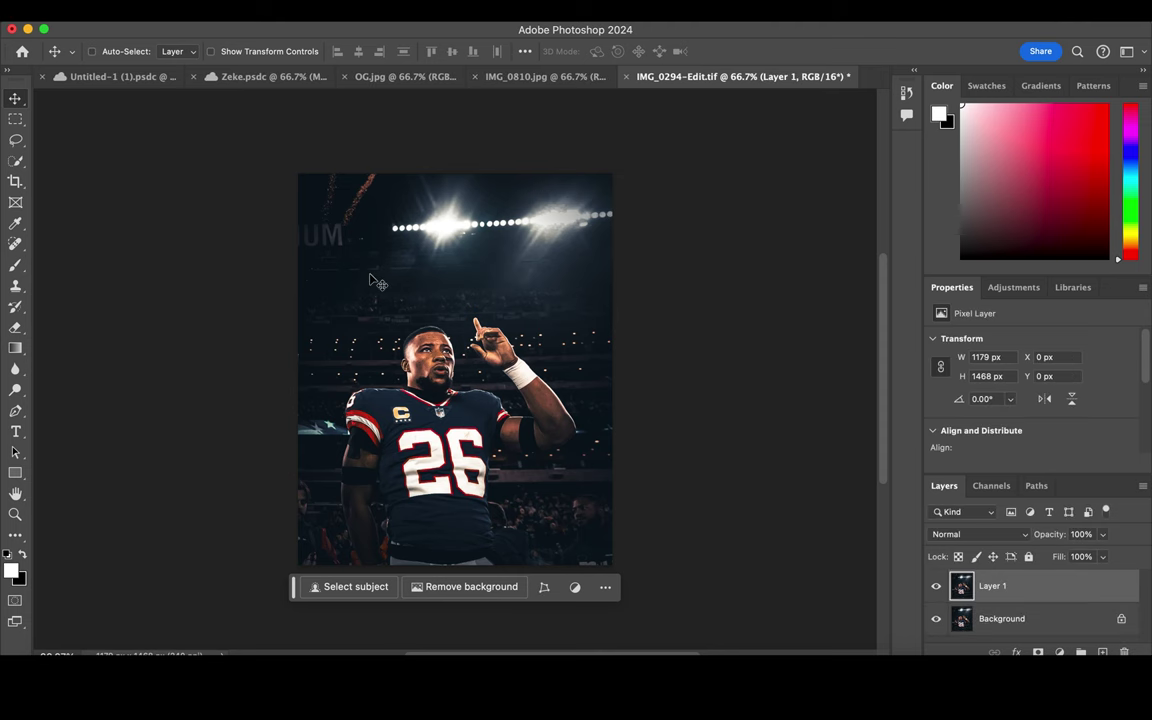
pyautogui.scroll(3, 370, 280)
pyautogui.scroll(-2, 400, 350)
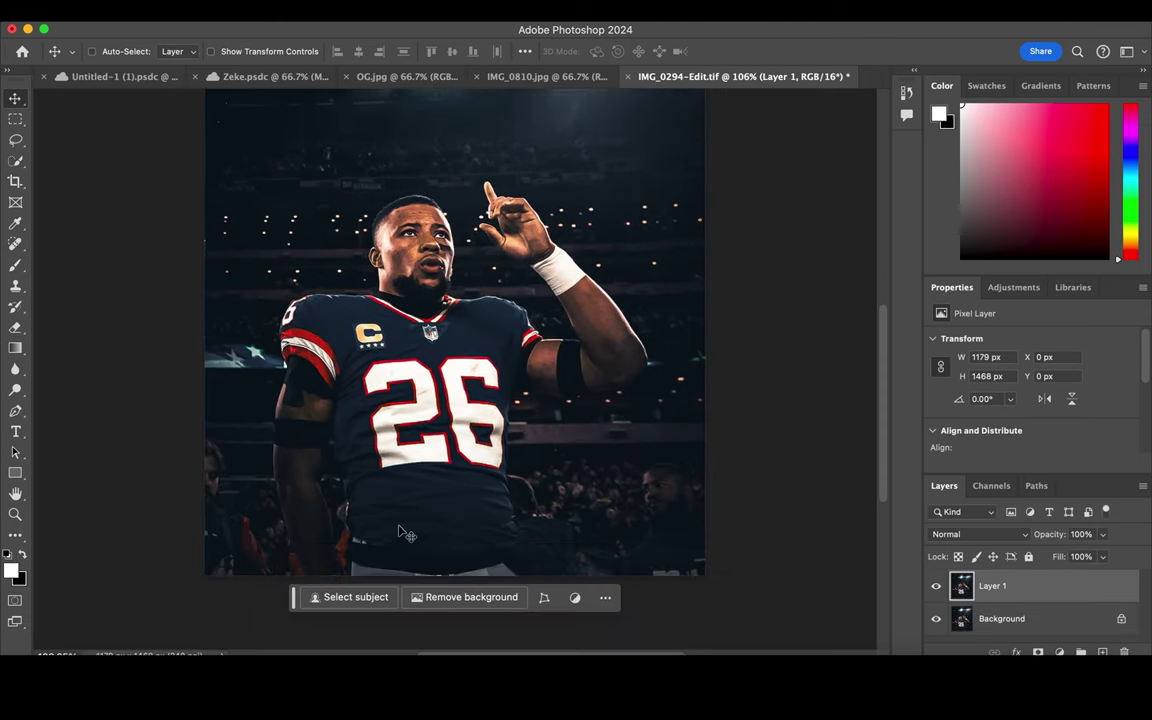
pyautogui.click(381, 597)
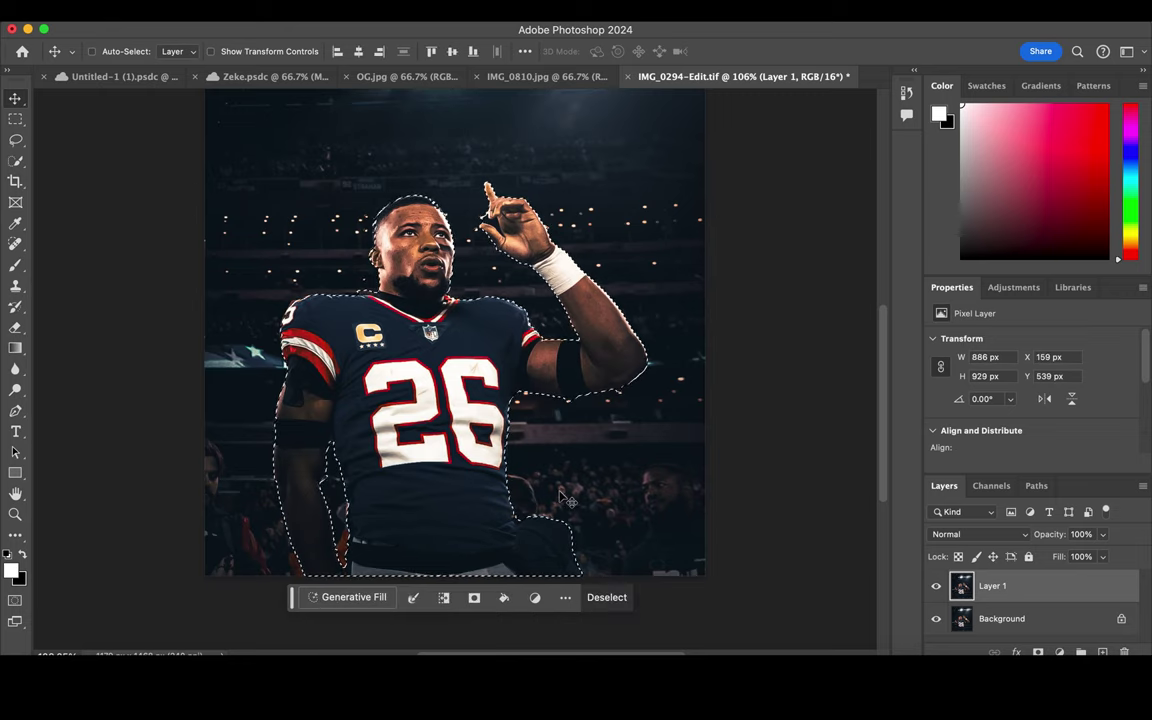
pyautogui.click(1038, 651)
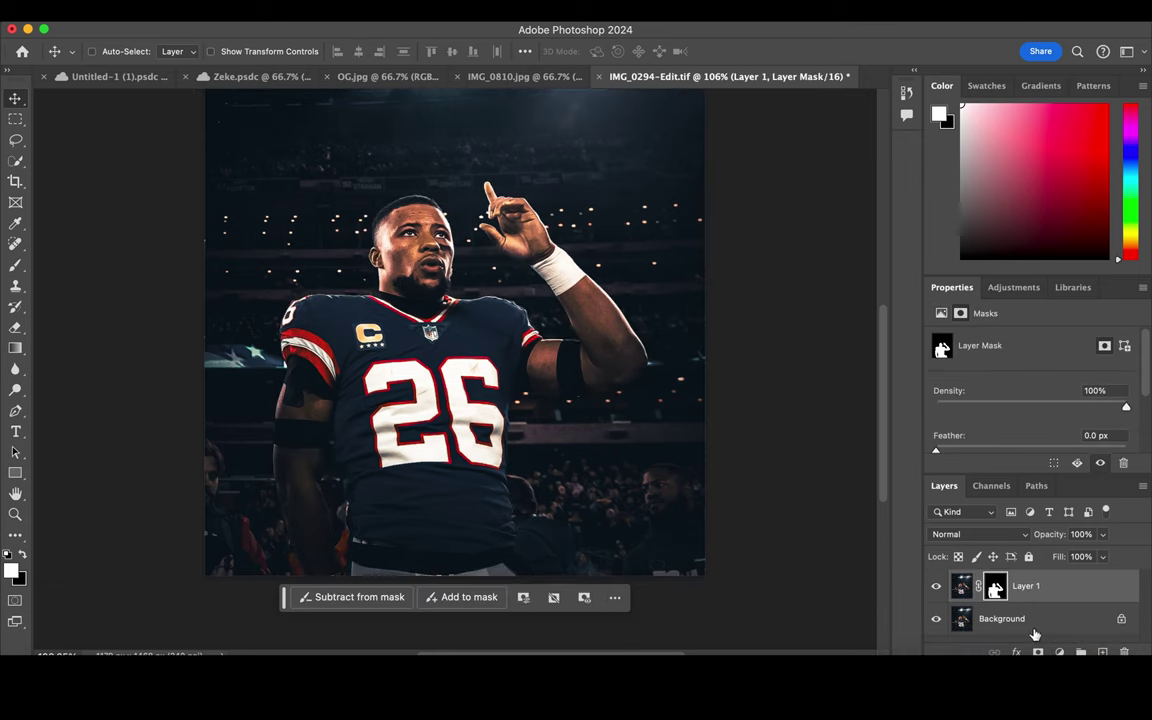
# - Add a Hue/Saturation adjustment above the Background to desaturate the stadium to -100
pyautogui.click(1055, 630)
pyautogui.click(1062, 651)
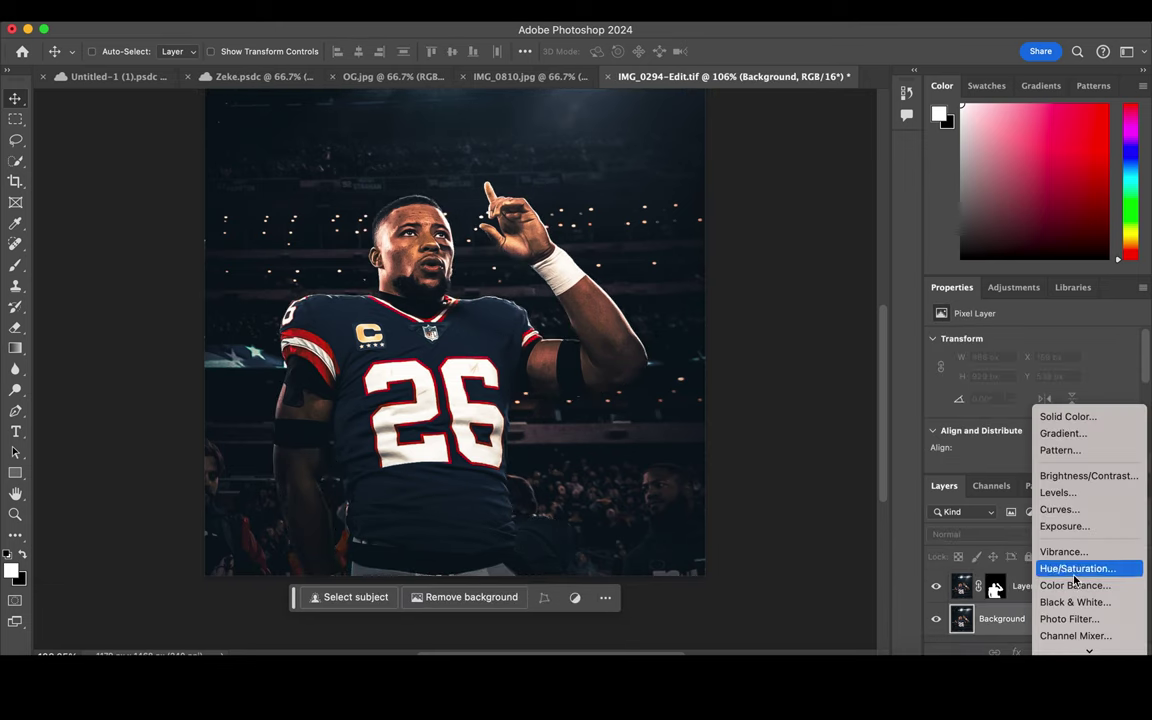
pyautogui.click(1075, 568)
pyautogui.scroll(-2, 1020, 432)
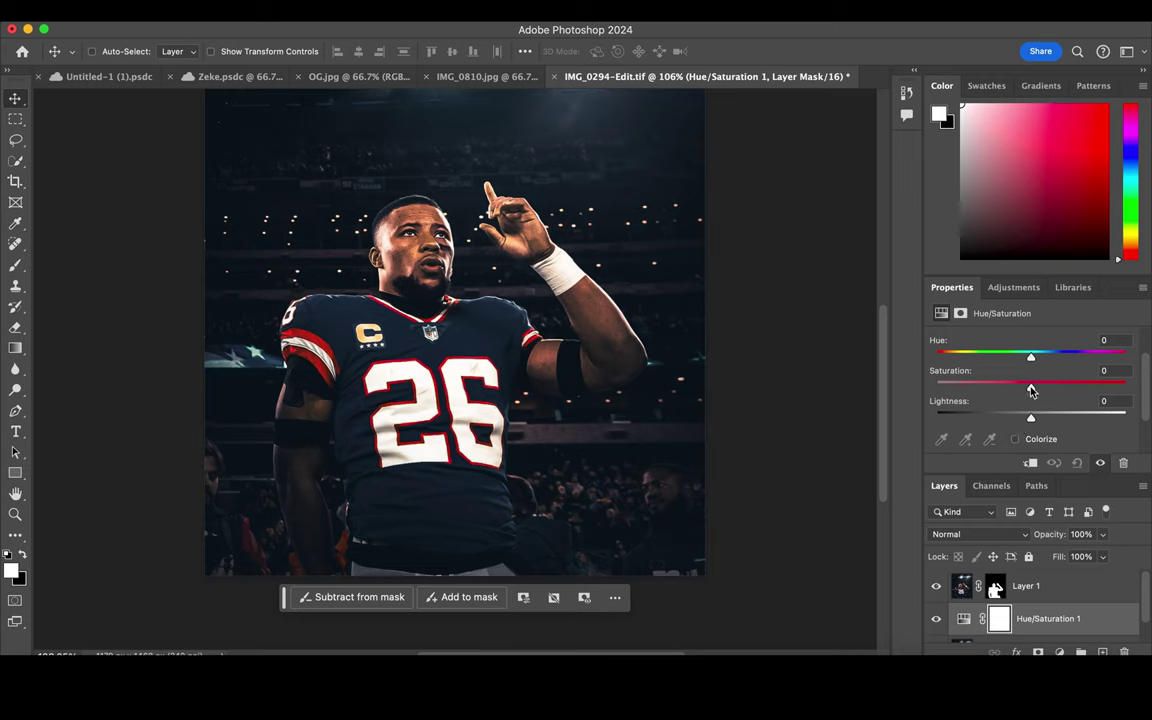
# - Set up a 41 px soft round brush in black on Layer 1's mask
pyautogui.click(995, 589)
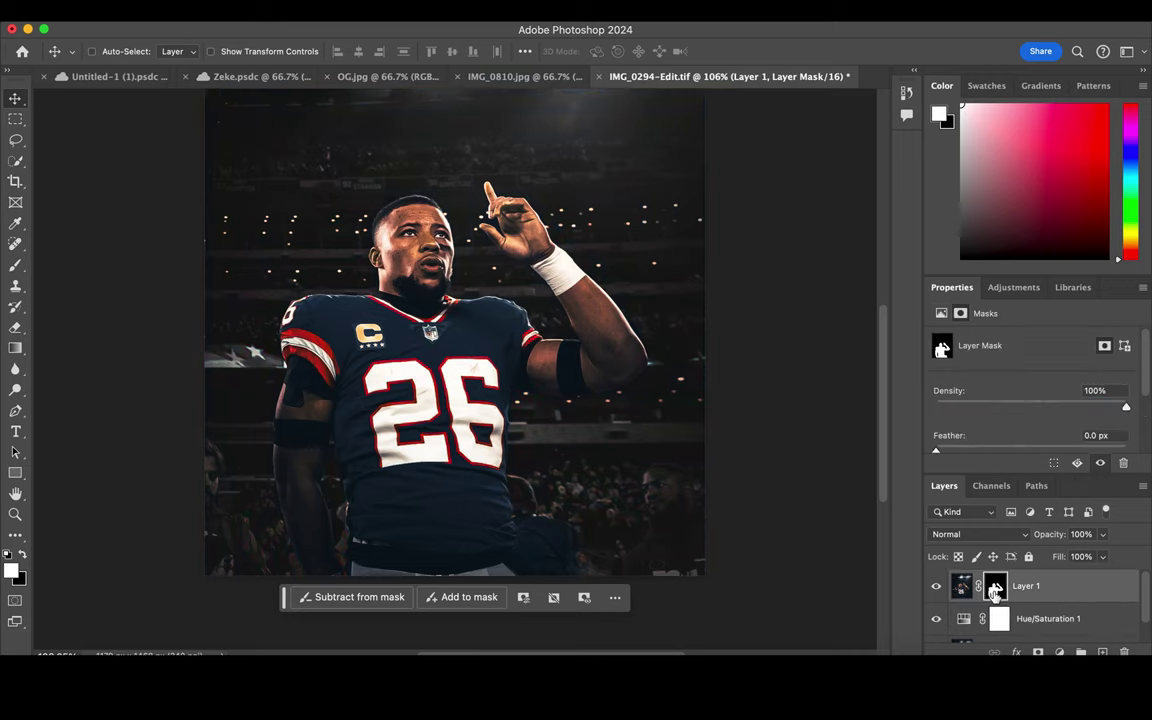
pyautogui.click(15, 264)
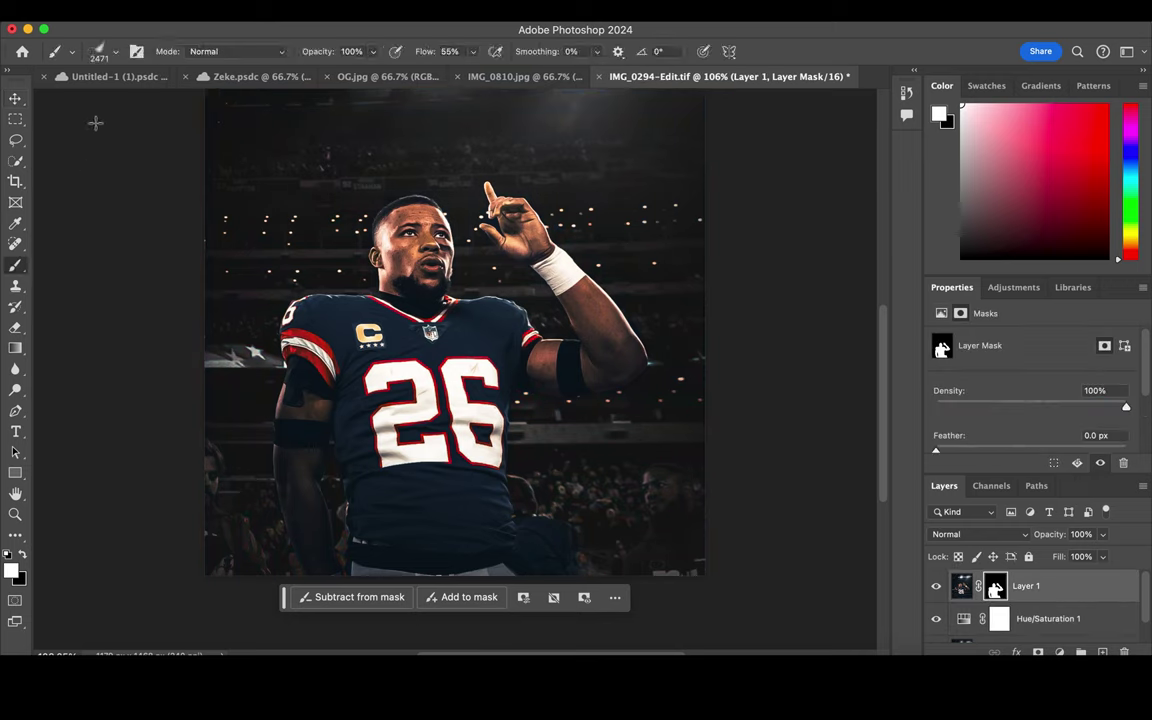
pyautogui.click(112, 50)
pyautogui.click(33, 197)
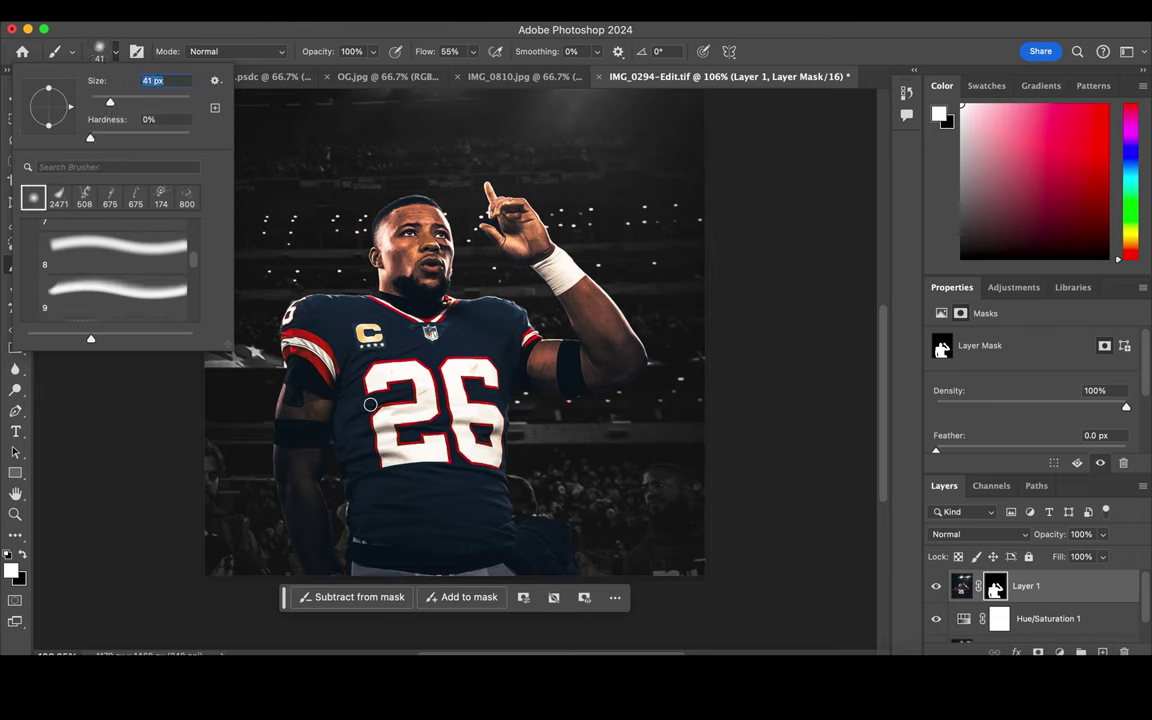
pyautogui.click(22, 554)
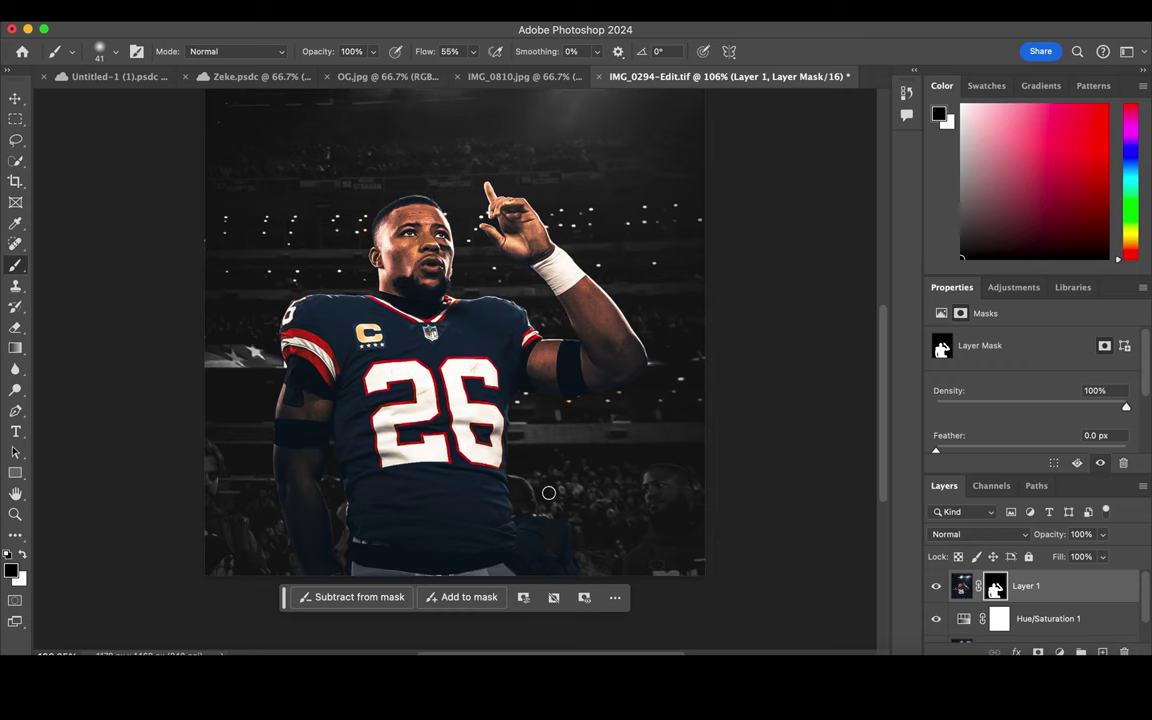
pyautogui.scroll(3, 548, 492)
pyautogui.scroll(2, 540, 481)
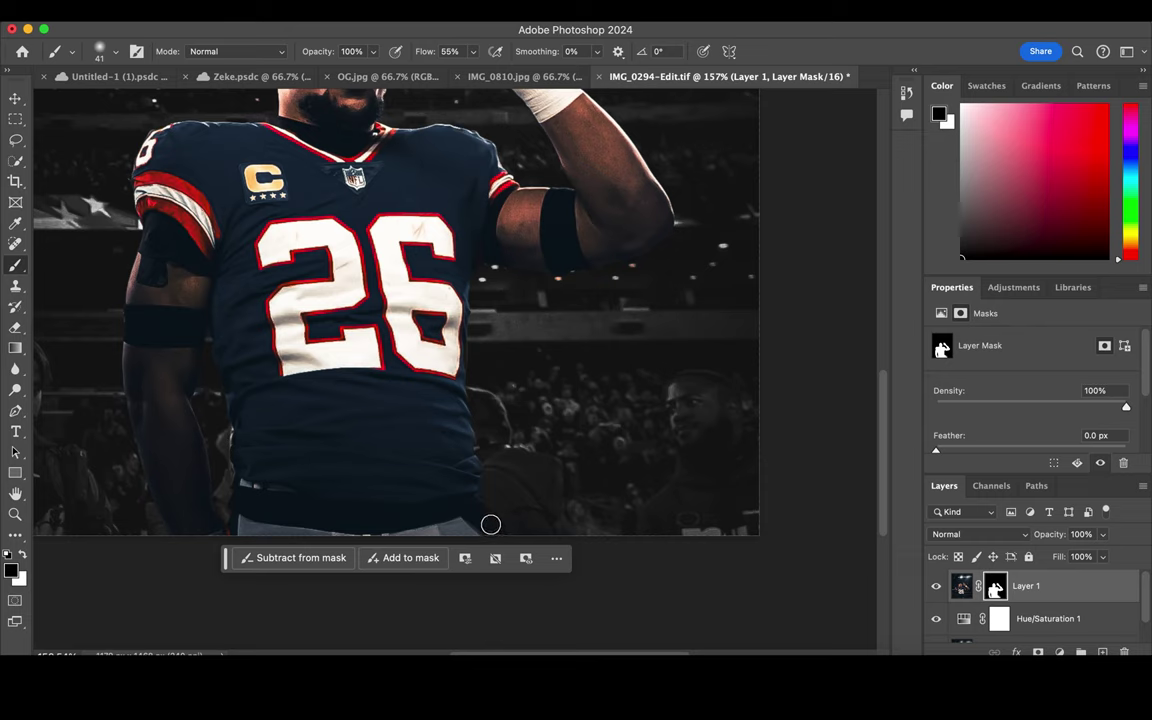
pyautogui.click(965, 618)
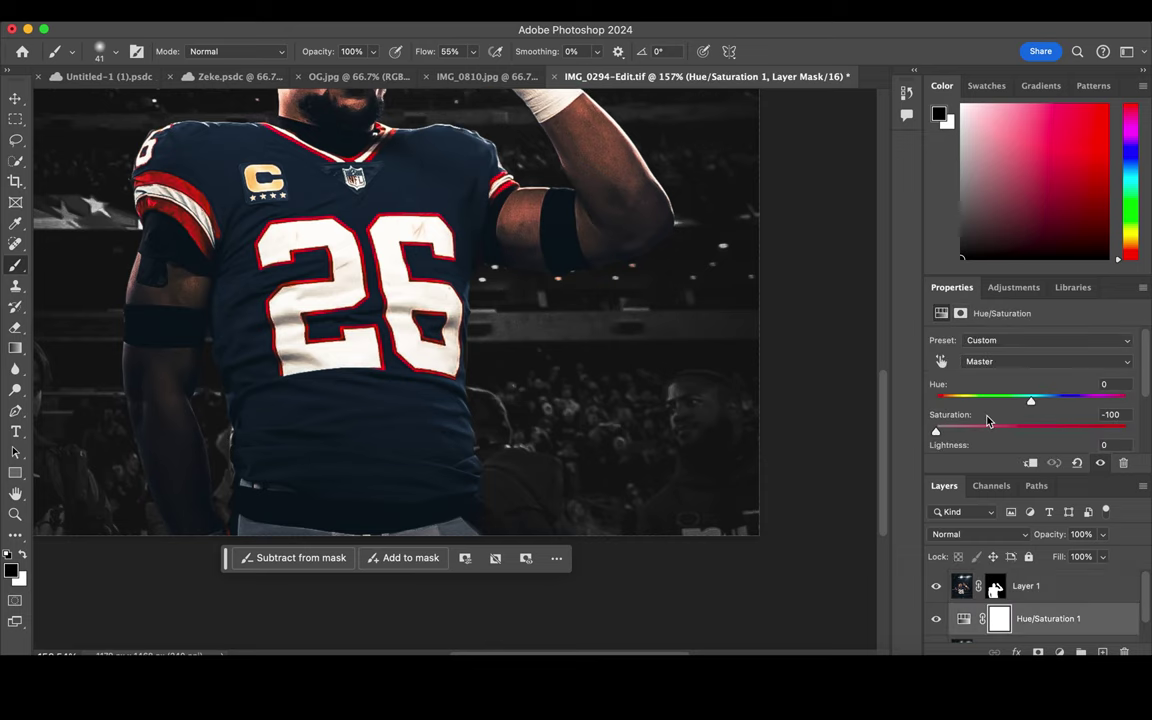
# - Colorize the stadium green at Hue 126, Saturation 100, then target Layer 1's mask with white
pyautogui.click(1015, 450)
pyautogui.moveTo(937, 369)
pyautogui.mouseDown()
pyautogui.moveTo(1002, 369)
pyautogui.moveTo(1005, 399)
pyautogui.moveTo(1143, 385)
pyautogui.mouseUp()
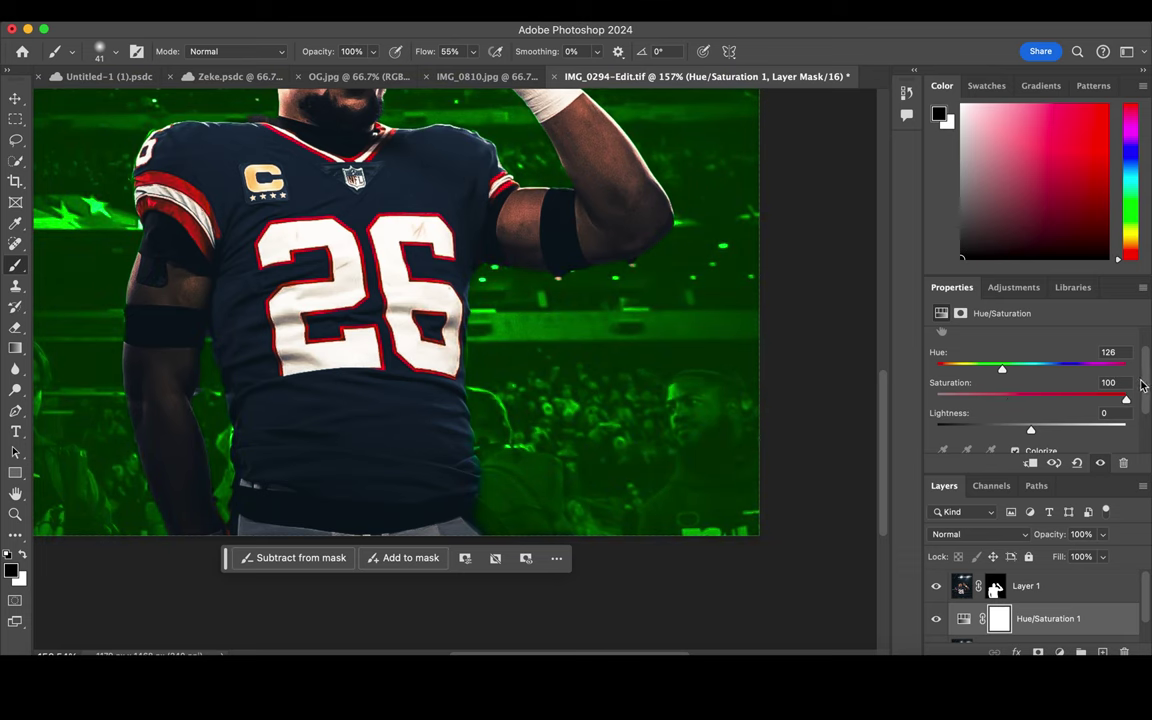
pyautogui.click(995, 586)
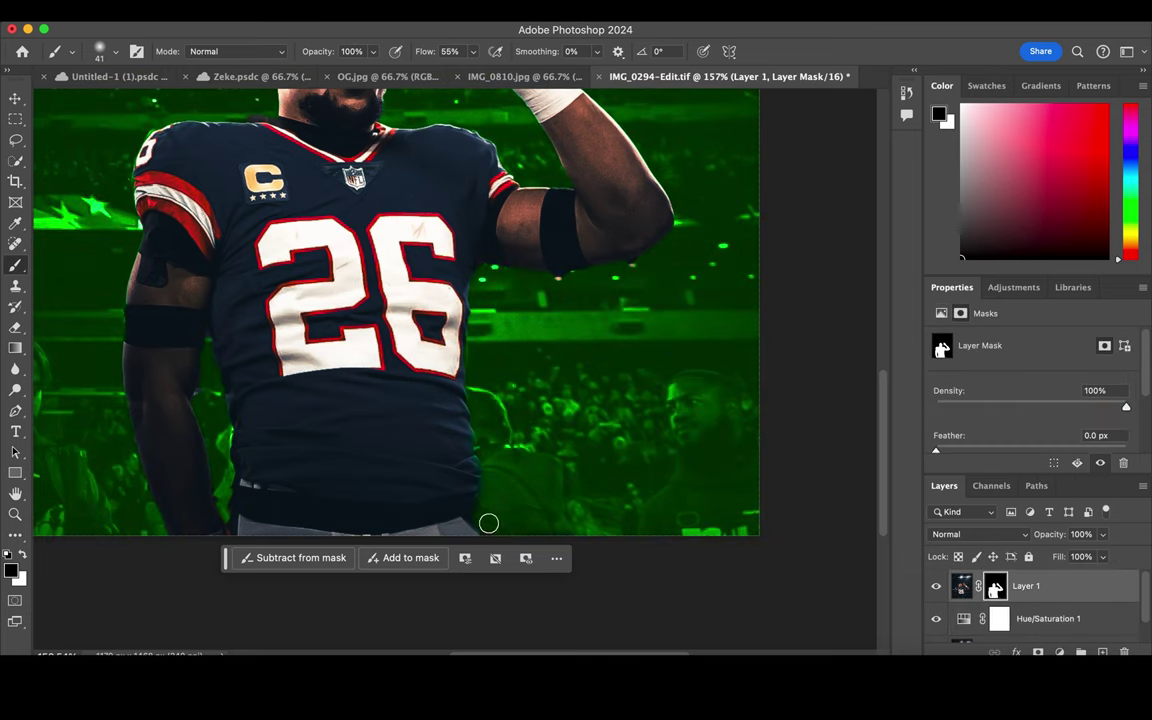
pyautogui.click(22, 553)
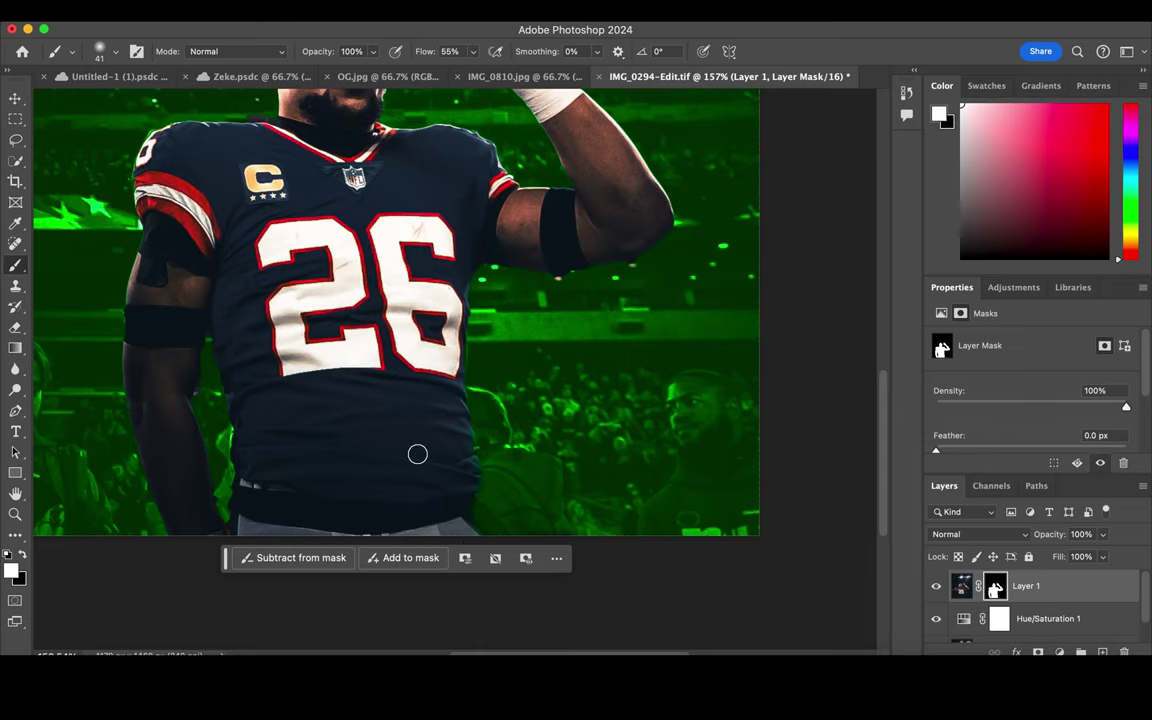
pyautogui.scroll(3, 412, 445)
# - Toggle the green tint to inspect edges and refine the mask along the jersey's lower edge
pyautogui.scroll(2, 385, 425)
pyautogui.scroll(2, 365, 410)
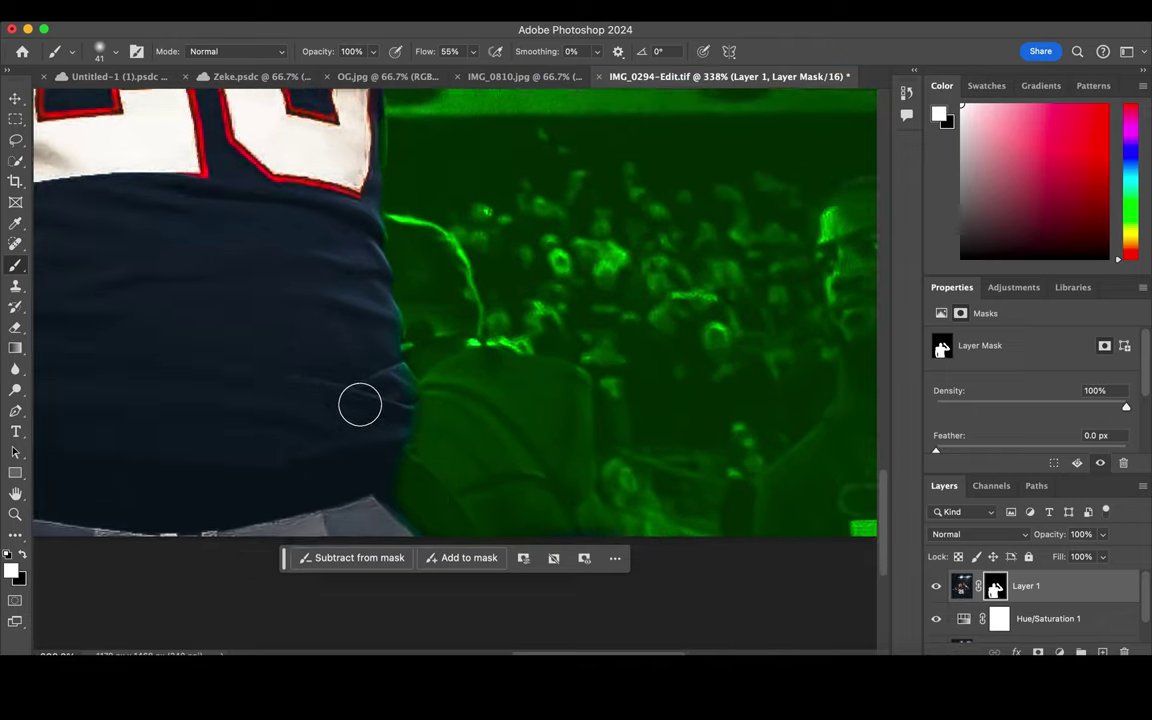
pyautogui.scroll(-3, 360, 404)
pyautogui.hscroll(2, 360, 404)
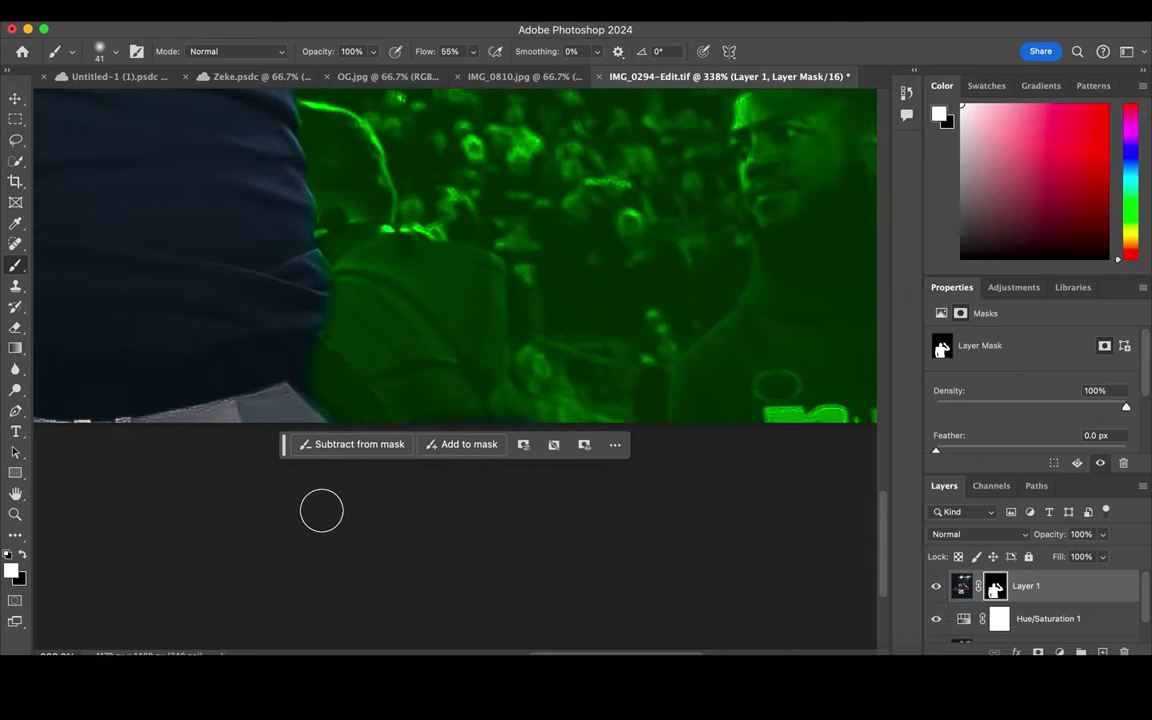
pyautogui.click(936, 619)
pyautogui.click(936, 619)
pyautogui.moveTo(321, 311)
pyautogui.mouseDown()
pyautogui.moveTo(288, 290)
pyautogui.moveTo(298, 267)
pyautogui.moveTo(296, 314)
pyautogui.mouseUp()
# - Shrink the mask brush to 11 px and paint the jersey edge, alternating black and white
pyautogui.click(24, 557)
pyautogui.rightClick(473, 344)
pyautogui.moveTo(565, 385); pyautogui.dragTo(560, 385)
pyautogui.click(309, 391)
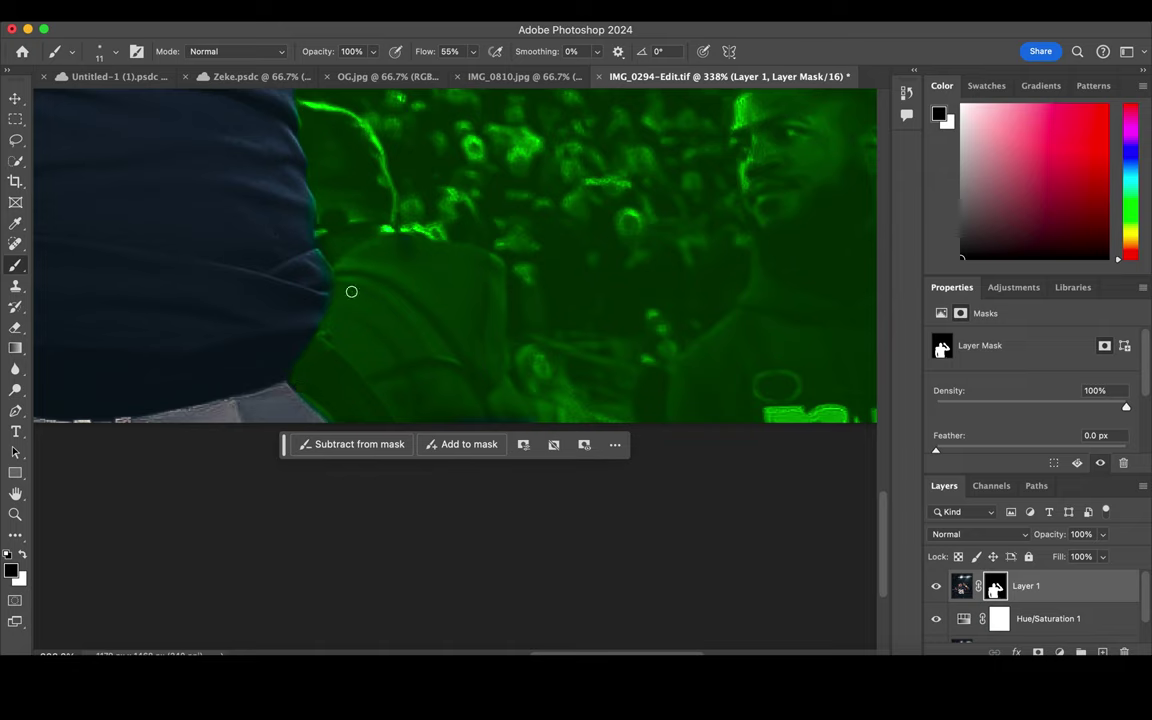
pyautogui.click(22, 555)
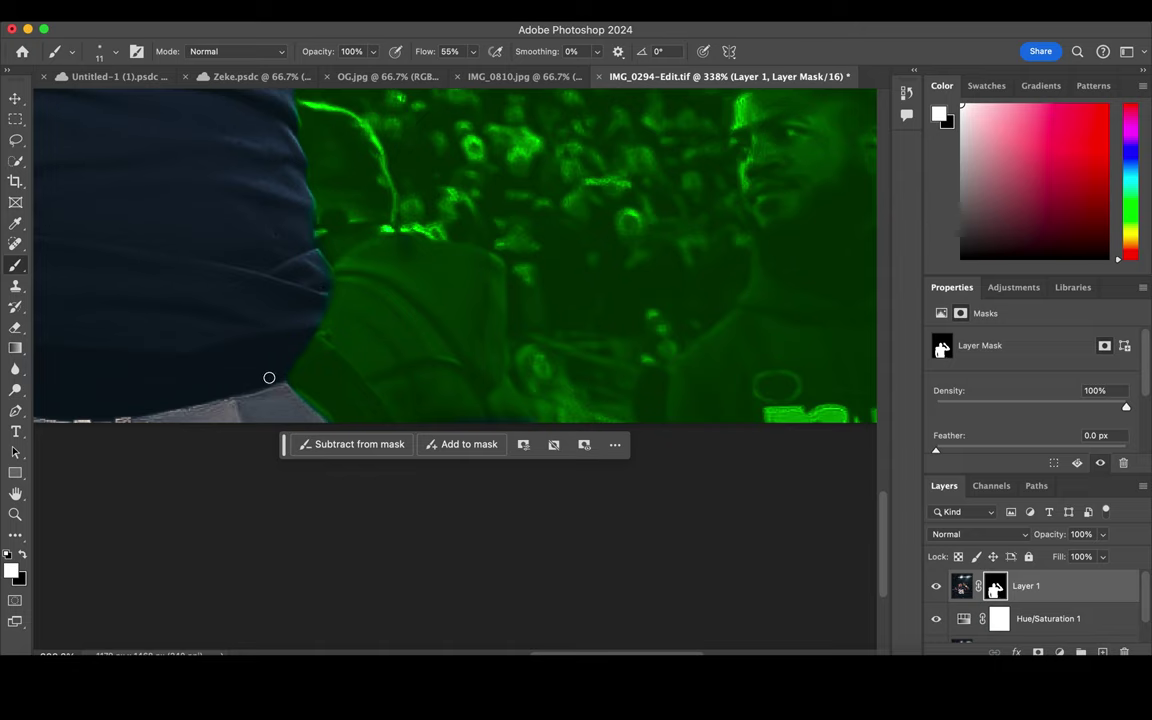
pyautogui.scroll(3, 270, 307)
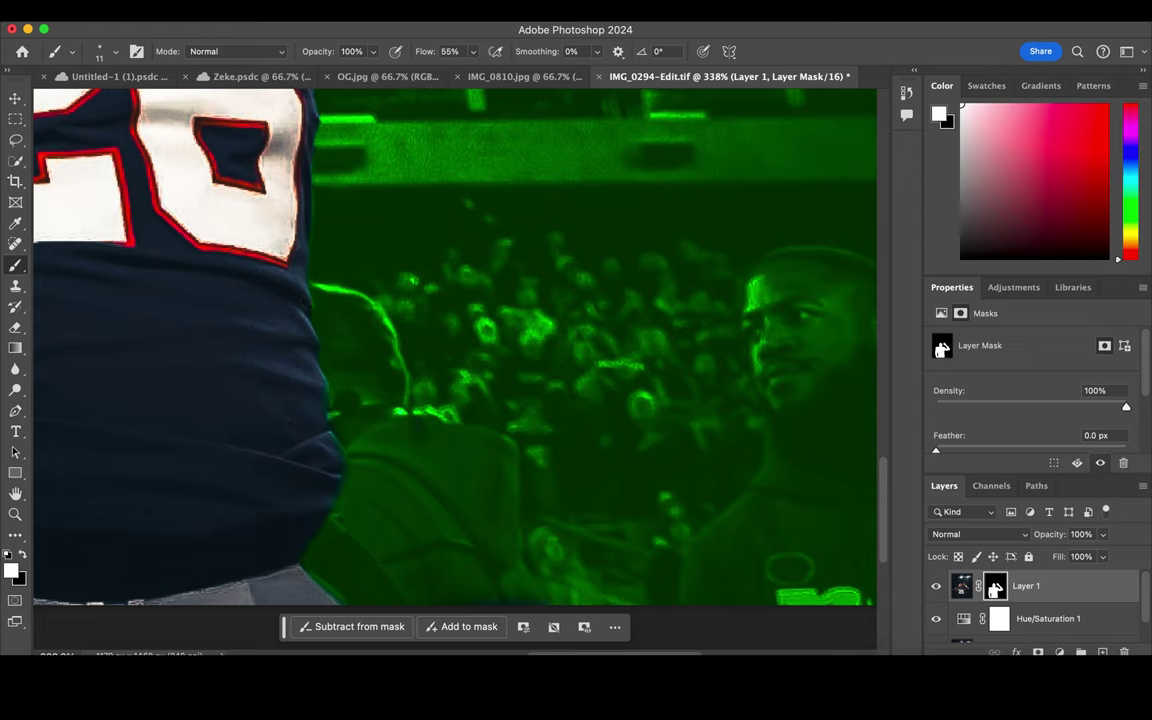
pyautogui.click(22, 553)
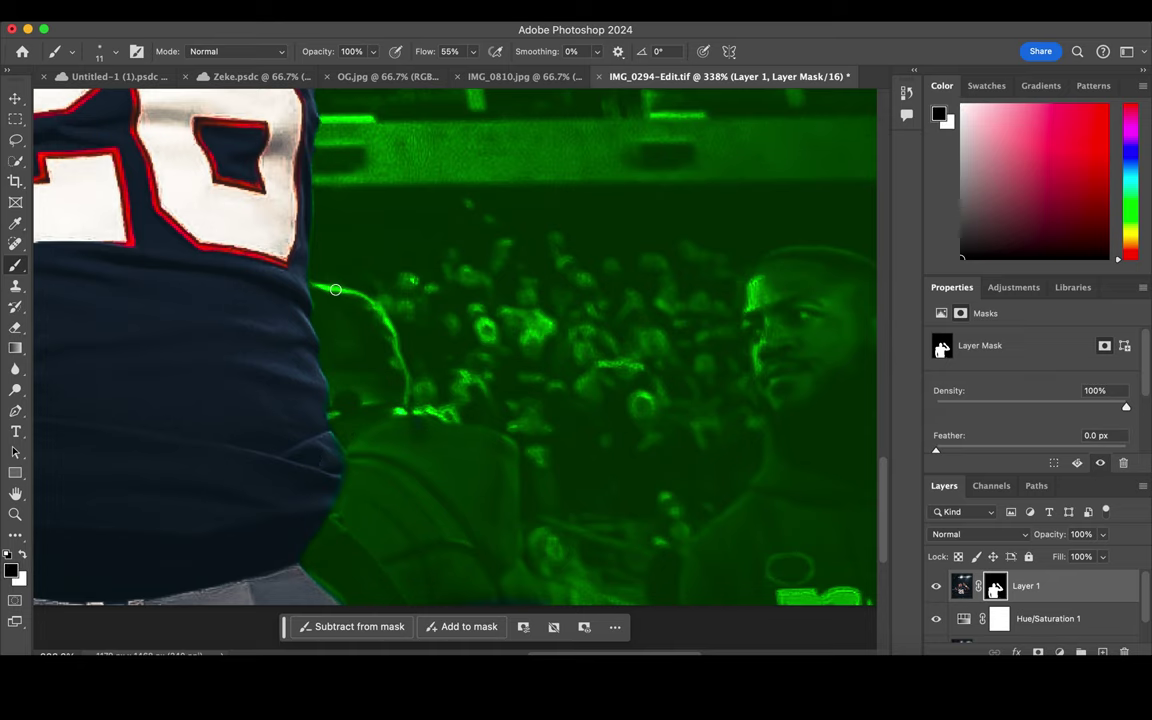
pyautogui.scroll(5, 335, 289)
pyautogui.click(22, 553)
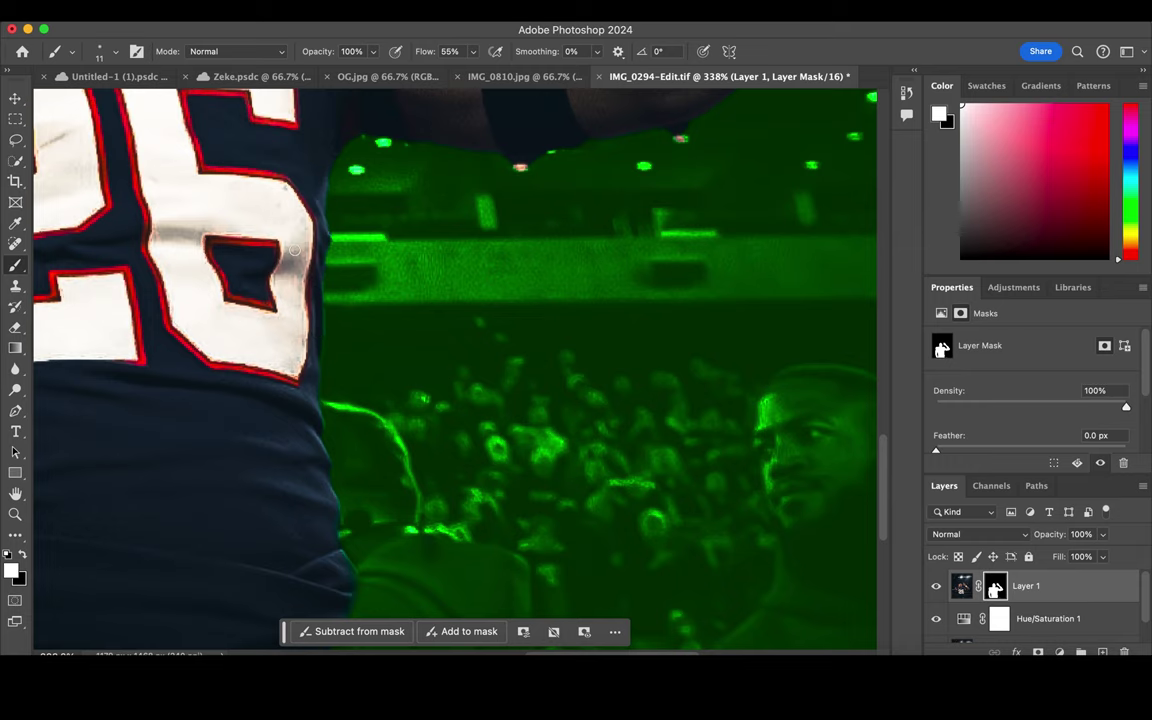
# - Zoom in on the arm and paint black to hide leftover background along its edge
pyautogui.scroll(5, 295, 249)
pyautogui.scroll(1, 291, 247)
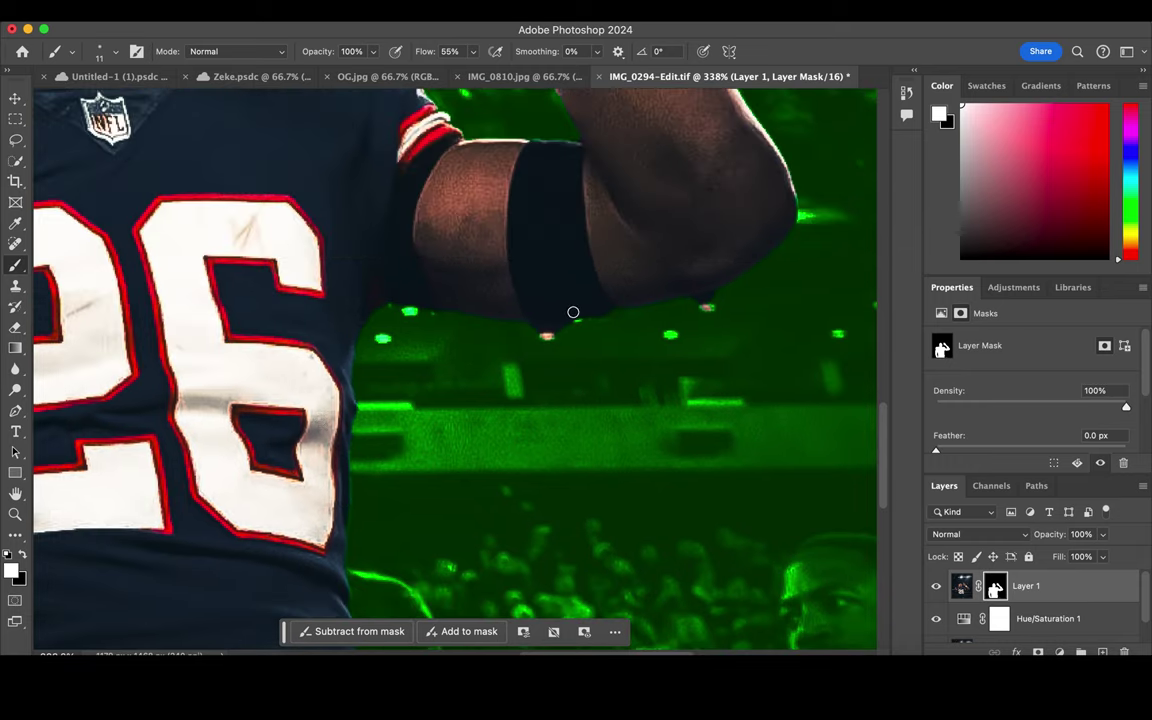
pyautogui.scroll(3, 569, 306)
pyautogui.scroll(3, 569, 306)
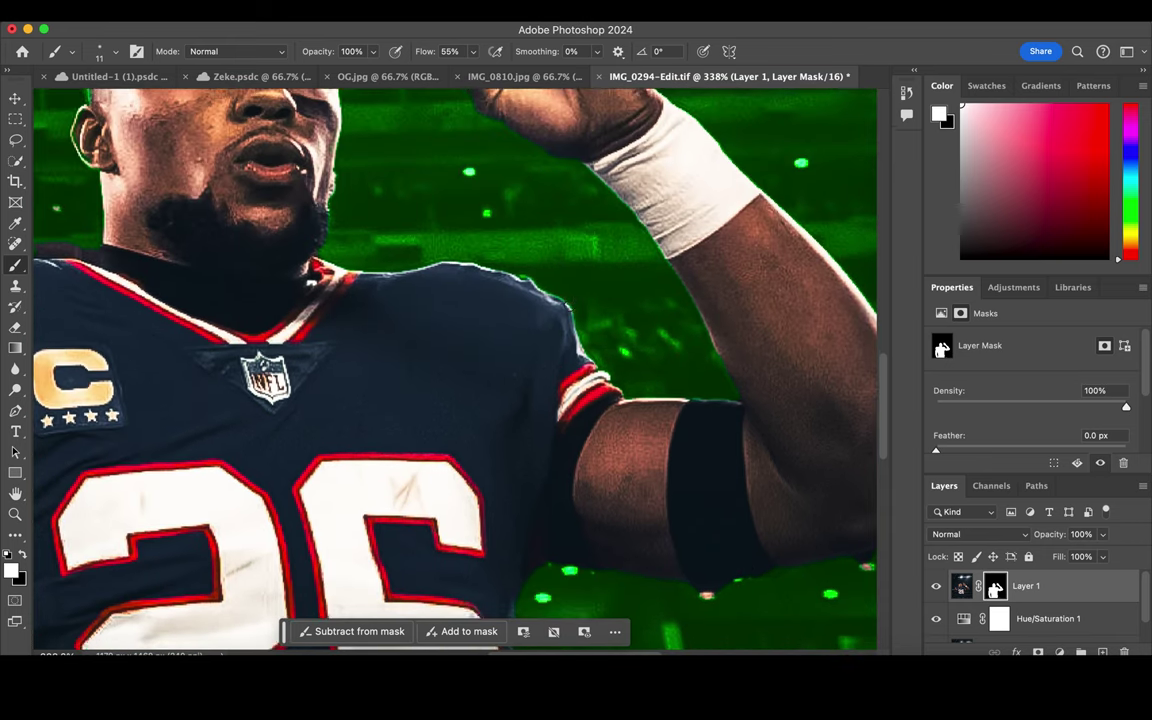
pyautogui.scroll(5, 568, 306)
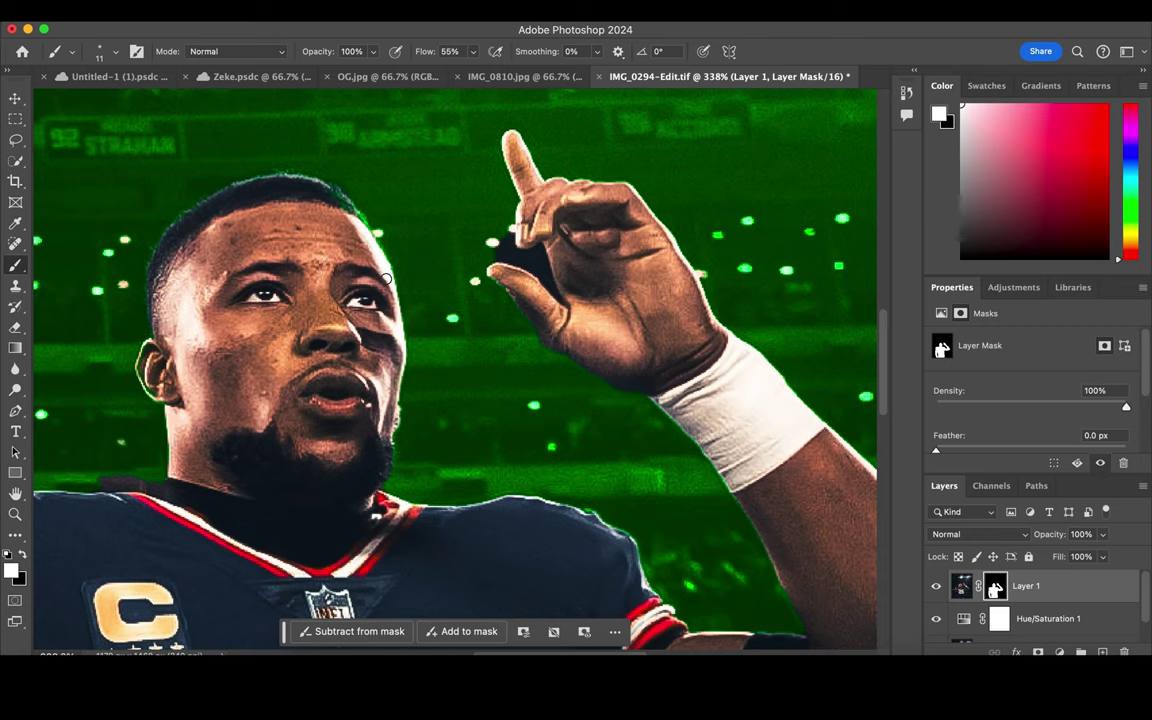
pyautogui.hscroll(-5, 385, 280)
pyautogui.scroll(-3, 300, 310)
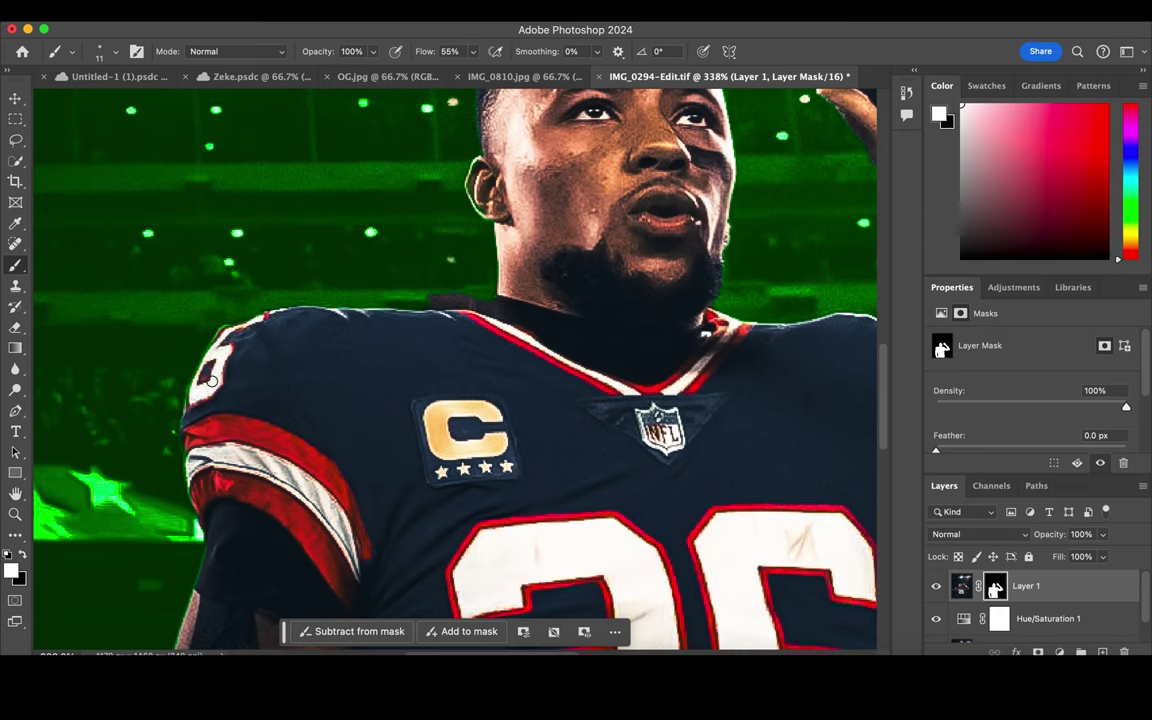
pyautogui.scroll(-3, 210, 380)
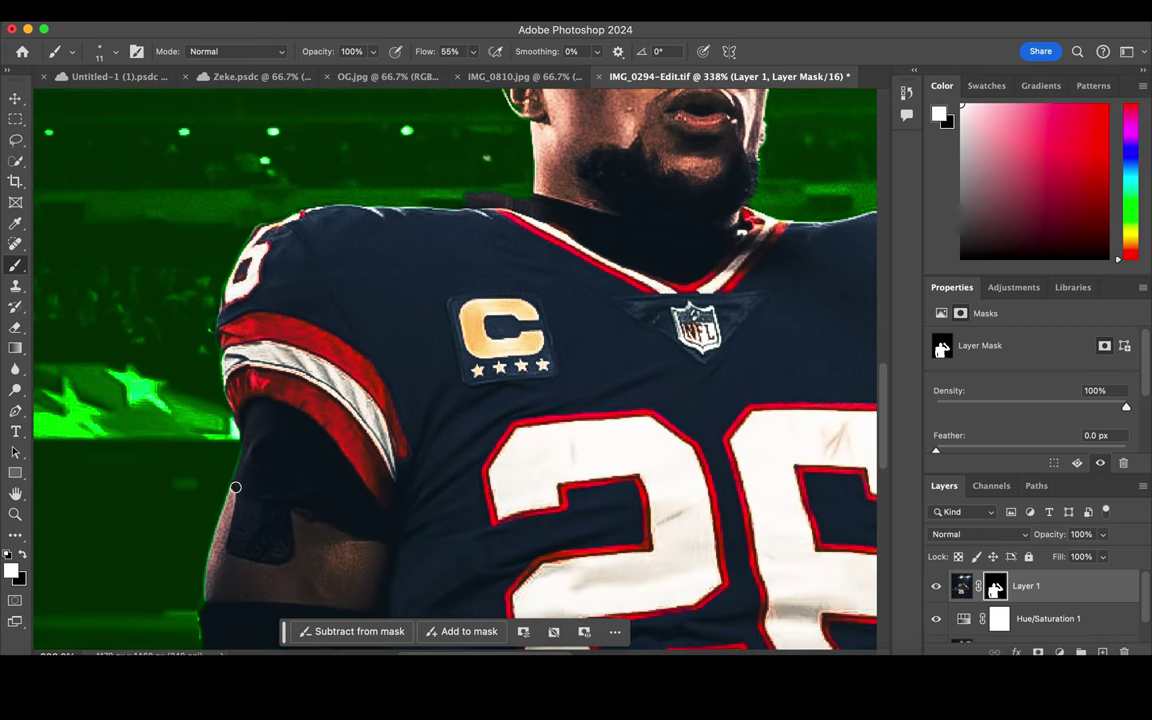
pyautogui.scroll(-2, 234, 487)
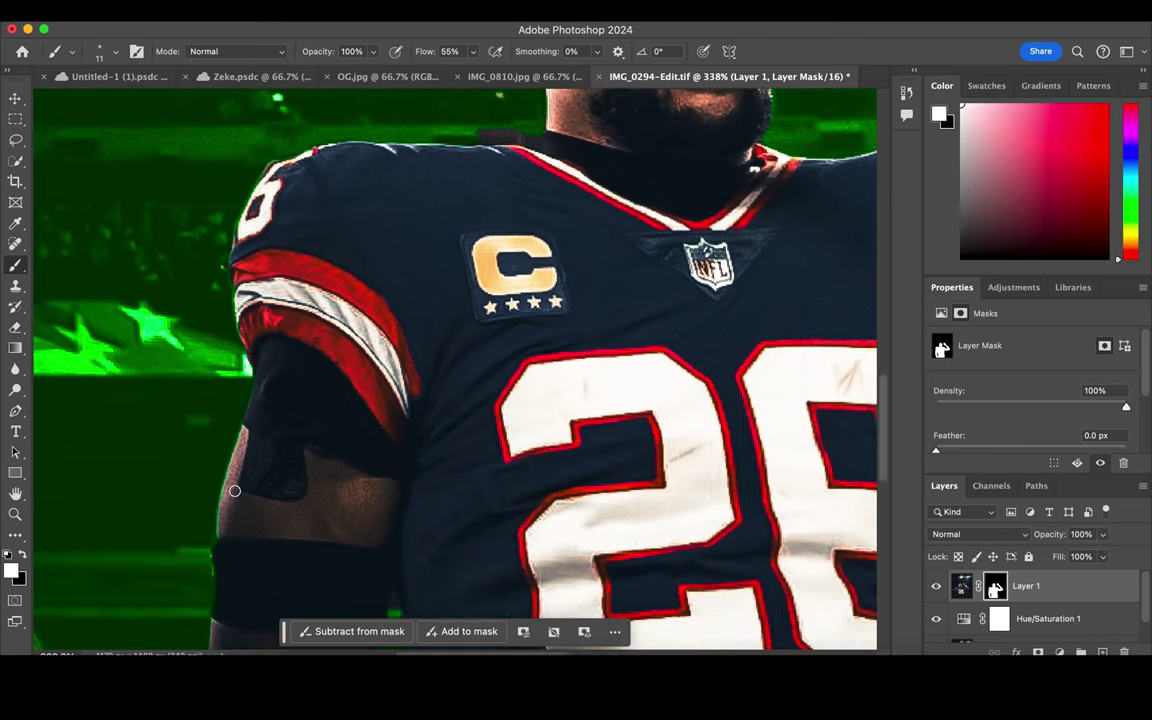
pyautogui.scroll(-2, 234, 487)
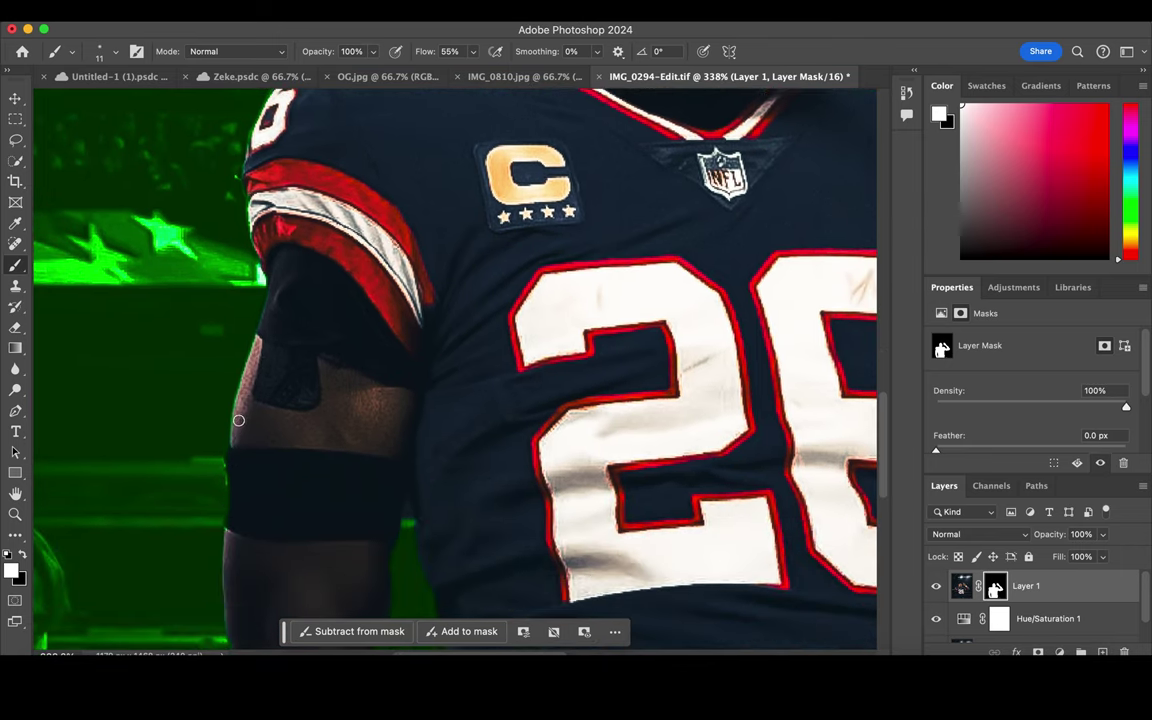
pyautogui.scroll(-3, 266, 350)
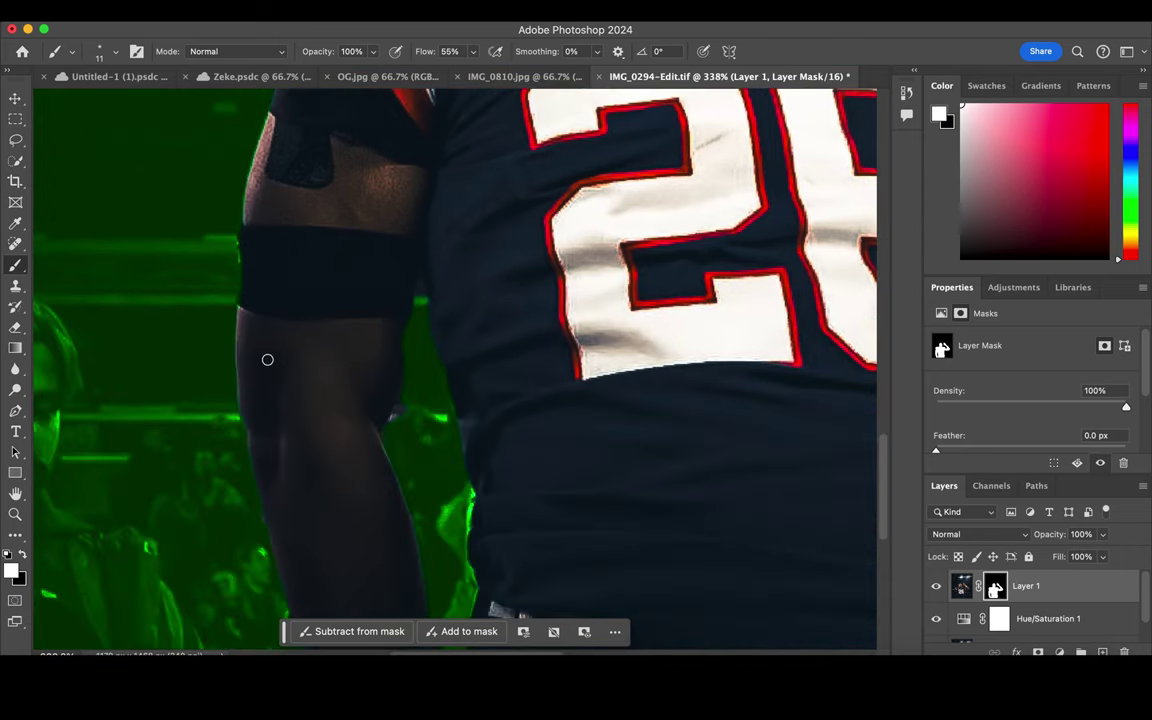
pyautogui.scroll(-5, 265, 357)
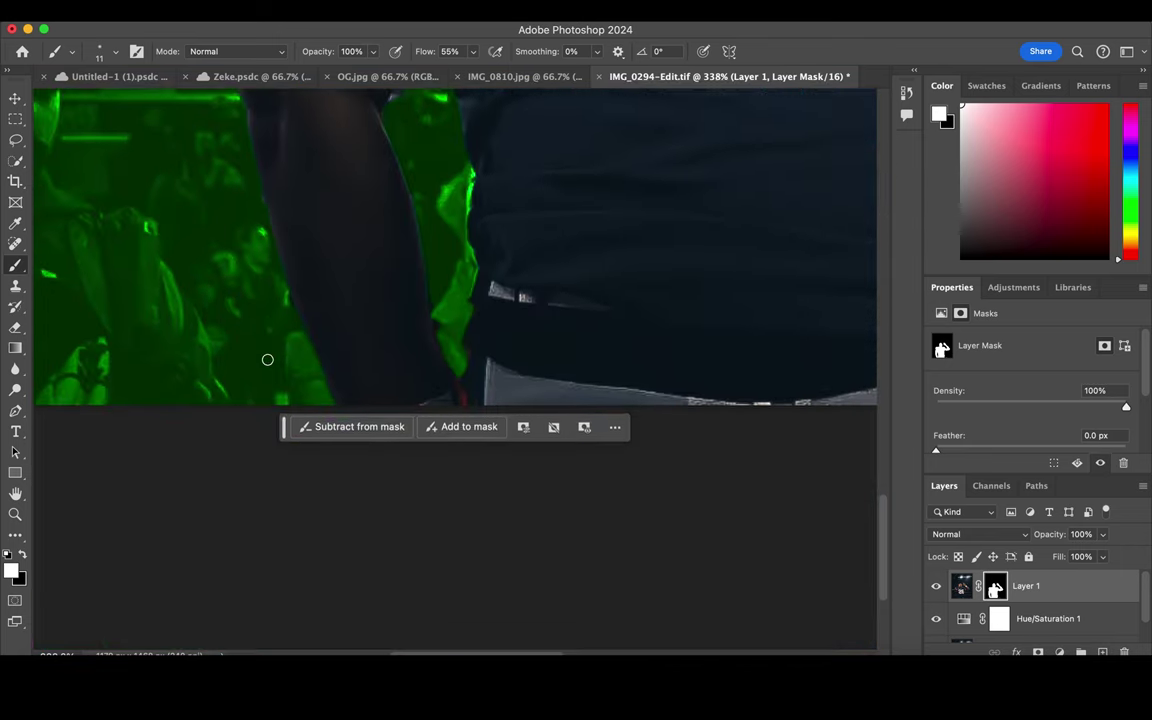
pyautogui.click(23, 555)
pyautogui.scroll(3, 103, 527)
pyautogui.scroll(3, 226, 366)
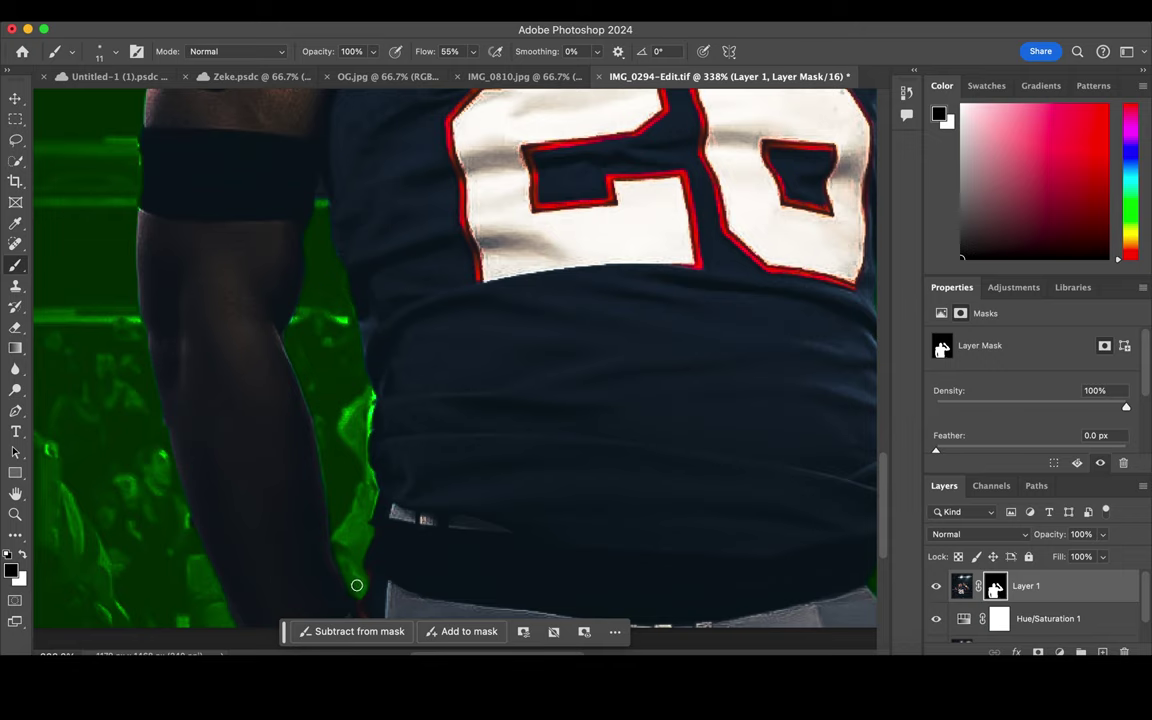
pyautogui.scroll(-3, 355, 583)
pyautogui.scroll(-1, 345, 520)
pyautogui.moveTo(325, 449); pyautogui.dragTo(316, 404)
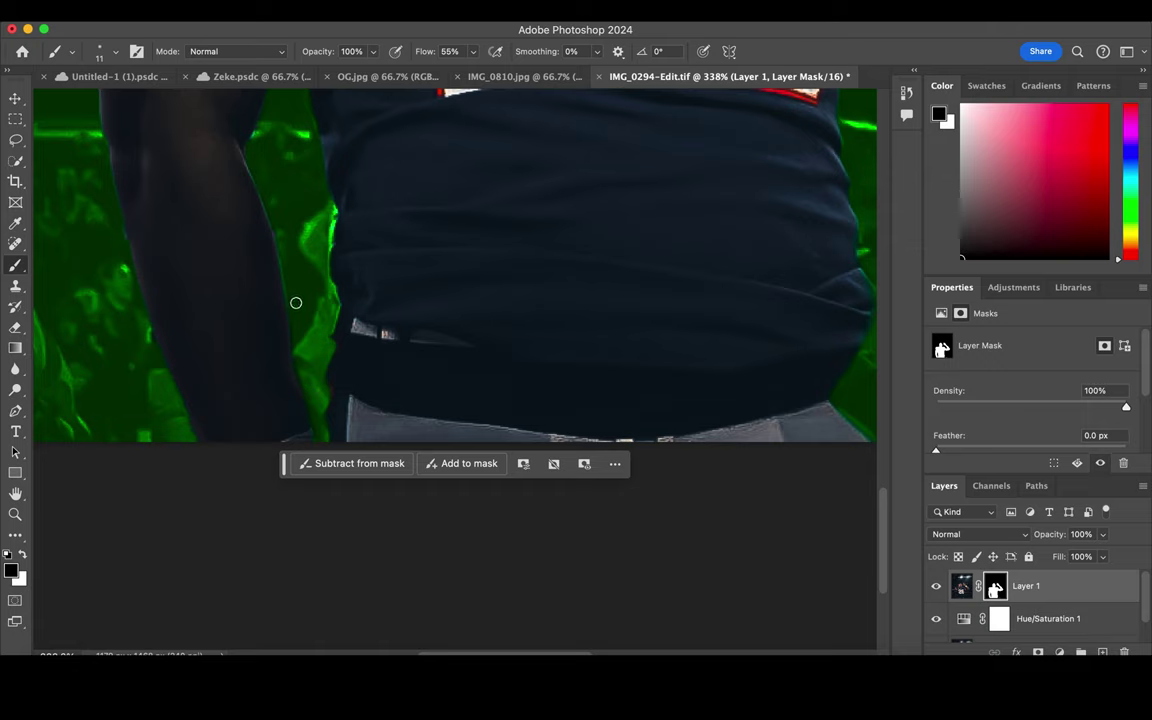
pyautogui.moveTo(296, 301); pyautogui.dragTo(321, 432)
# - Paint white to restore the shirt edge beside the belt
pyautogui.press('x')
pyautogui.moveTo(308, 285)
pyautogui.mouseDown()
pyautogui.moveTo(340, 329)
pyautogui.moveTo(341, 259)
pyautogui.mouseUp()
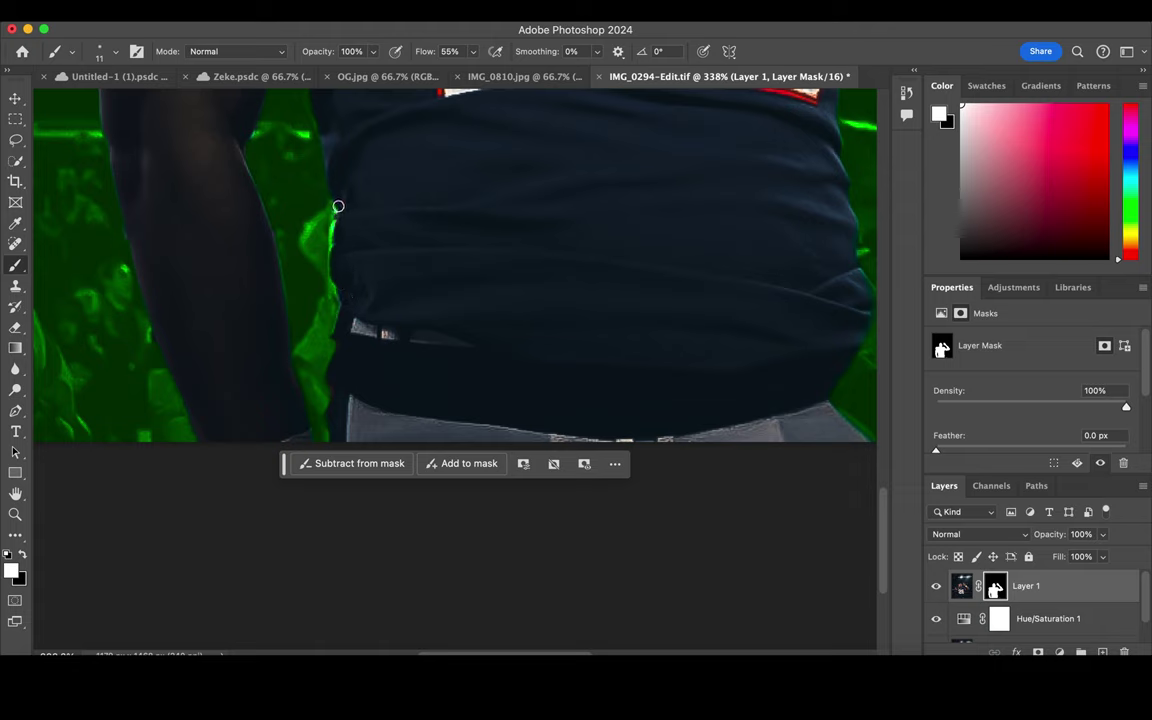
pyautogui.moveTo(341, 259); pyautogui.dragTo(363, 383)
pyautogui.scroll(-2, 278, 436)
pyautogui.scroll(-1, 278, 436)
pyautogui.scroll(-1, 278, 478)
pyautogui.scroll(-1, 278, 478)
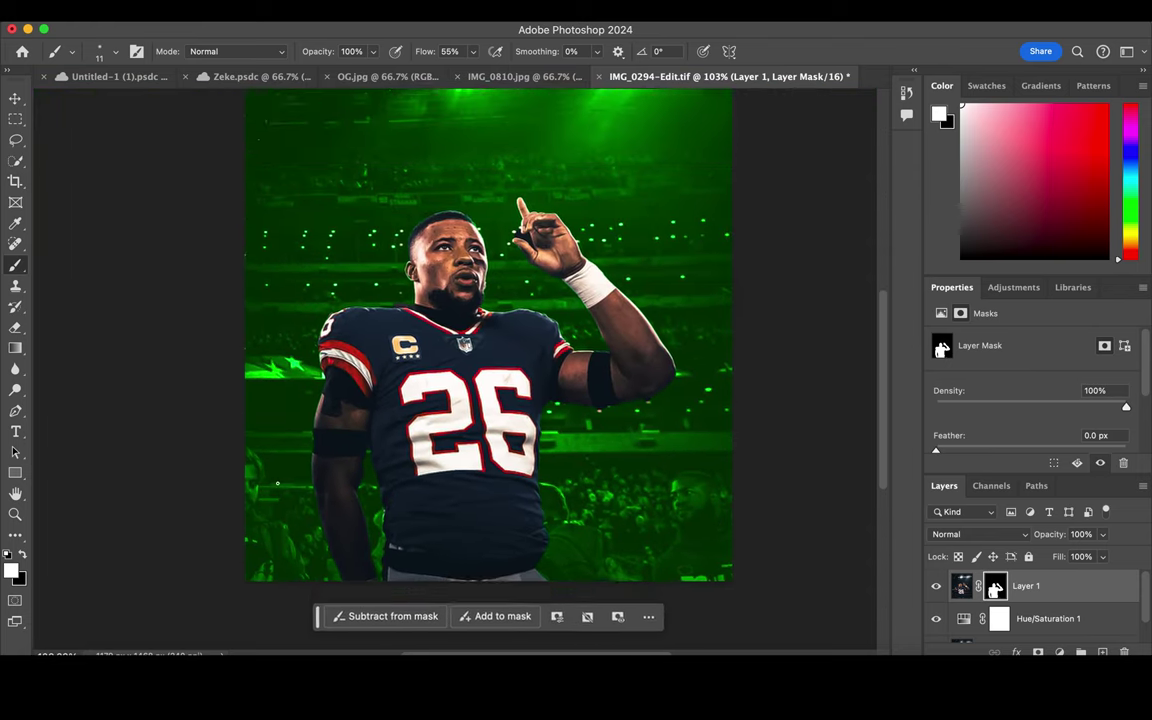
# - Remove the green colorize and add a white Linear 90° gradient fill layer over the stadium
pyautogui.scroll(-1, 278, 480)
pyautogui.click(975, 618)
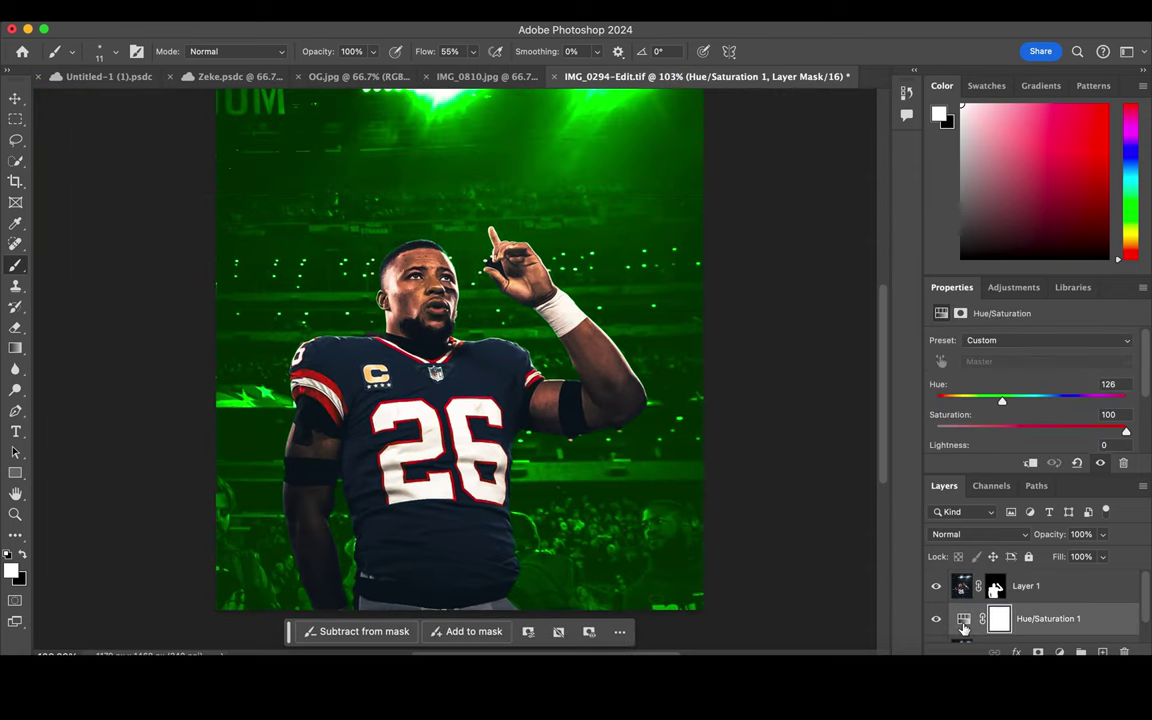
pyautogui.scroll(-2, 995, 440)
pyautogui.click(1015, 435)
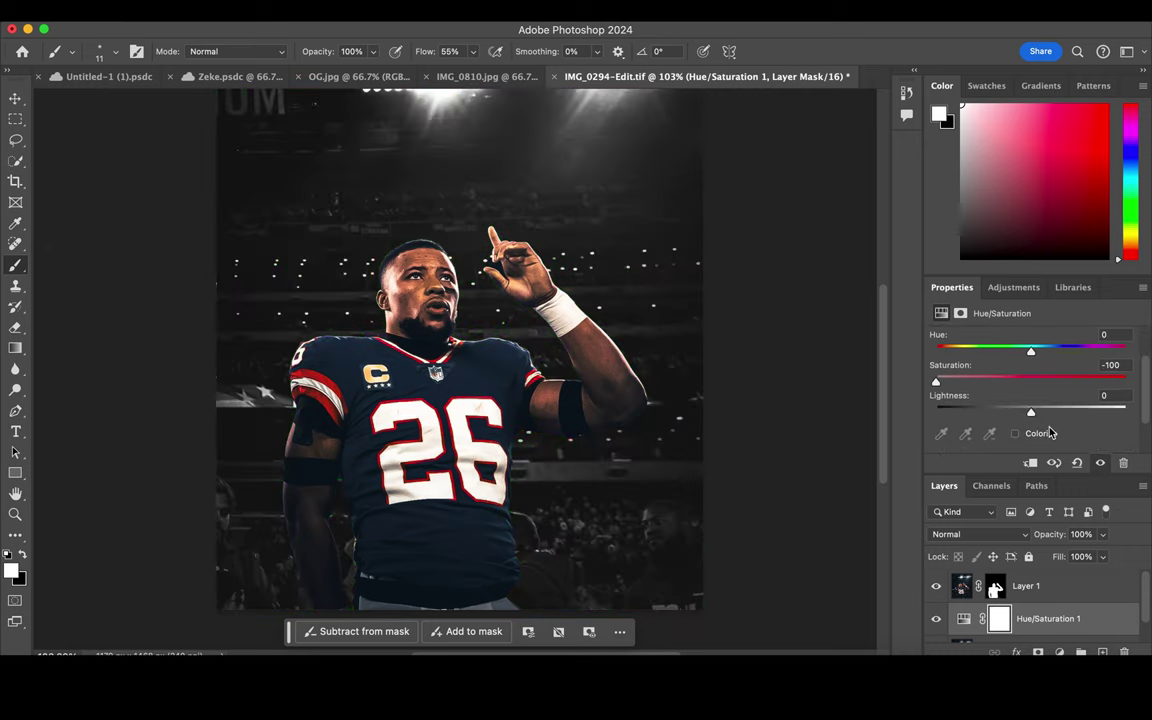
pyautogui.click(1063, 651)
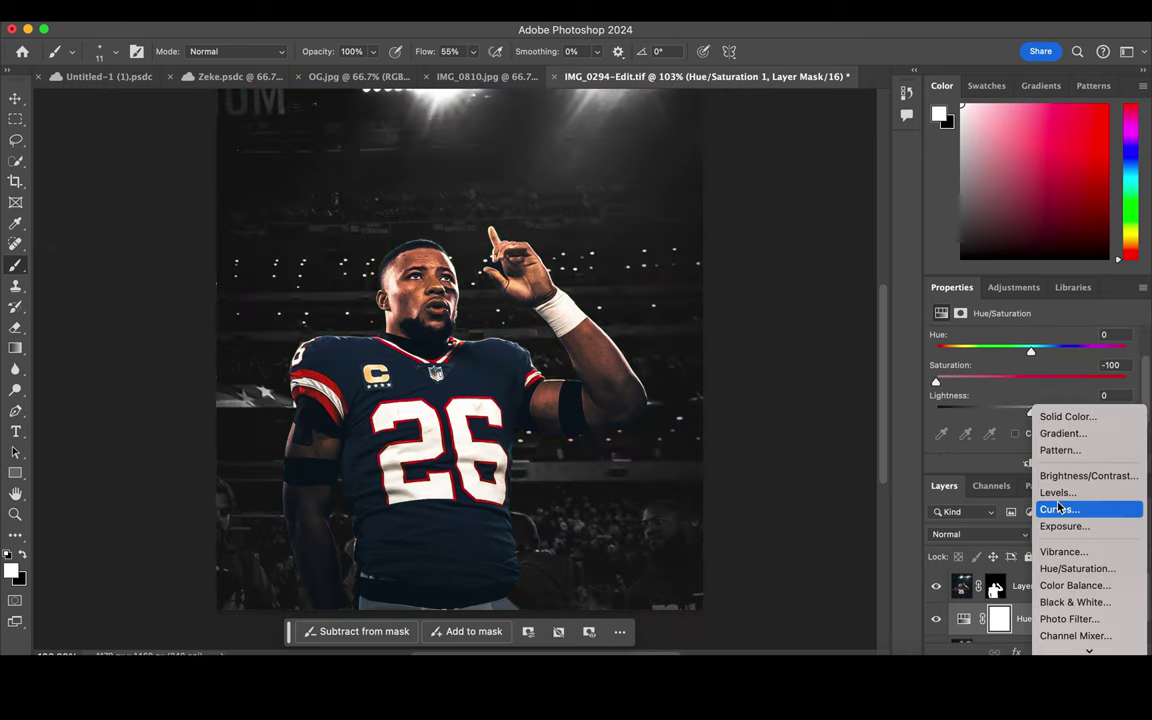
pyautogui.click(1058, 432)
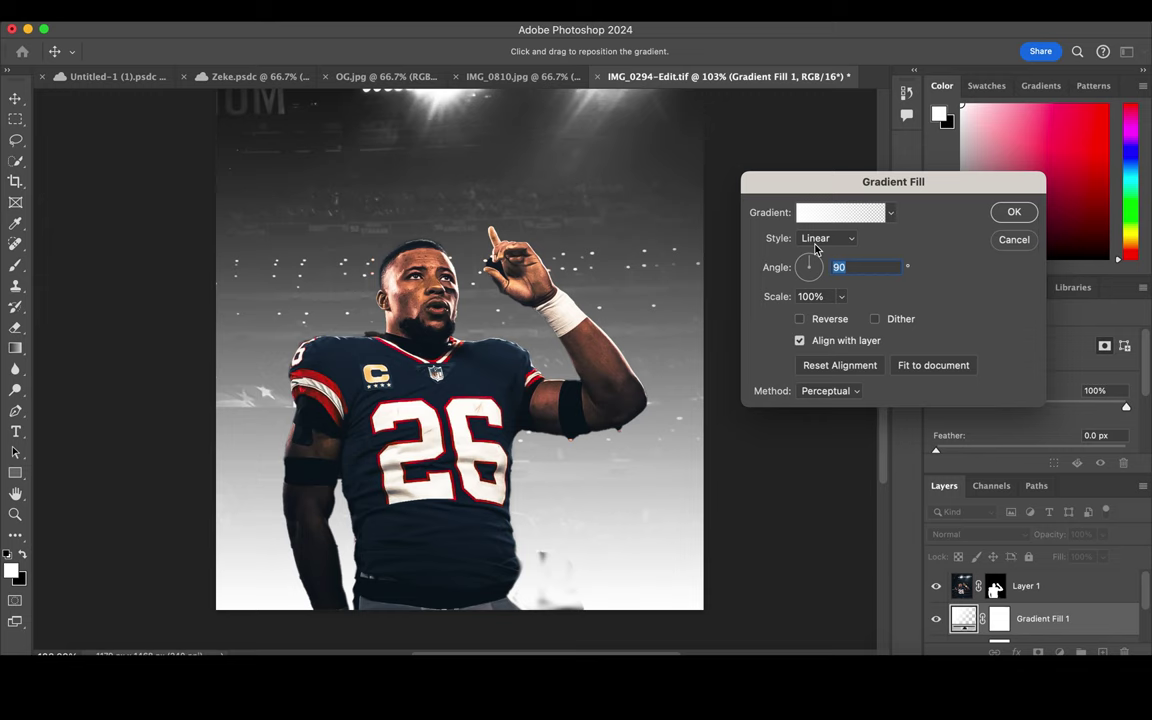
pyautogui.click(1013, 212)
# - Return to Layer 1's mask, painting black with a 54 px brush
pyautogui.click(995, 586)
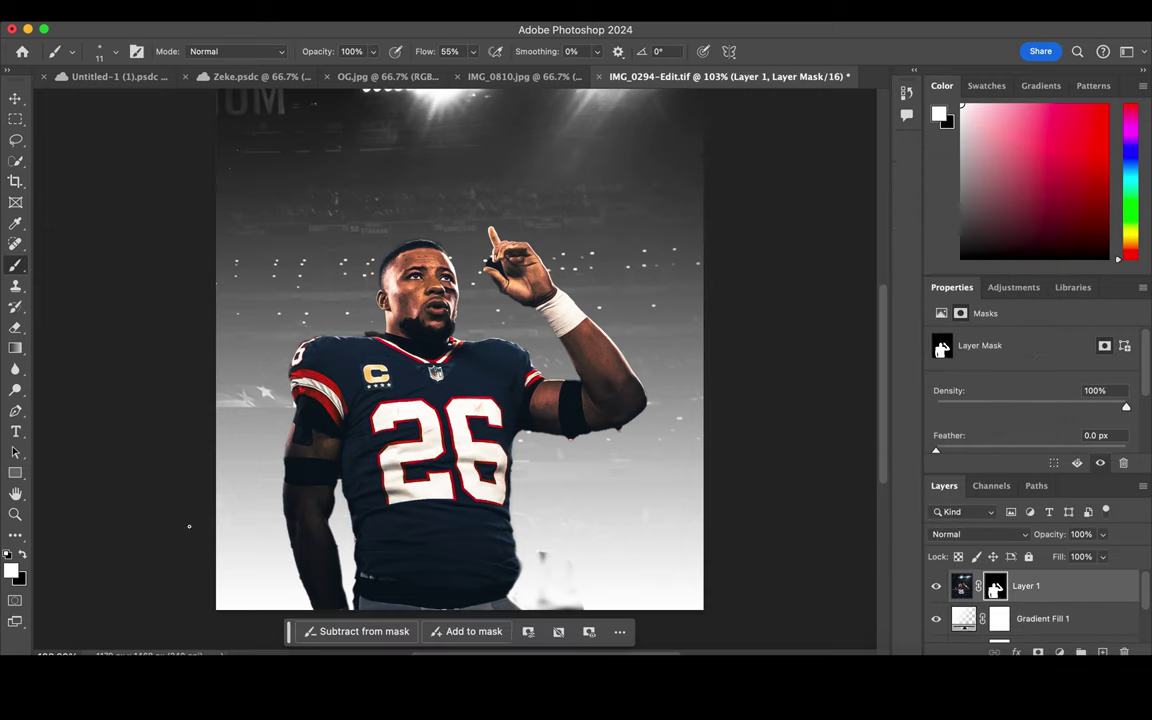
pyautogui.click(22, 554)
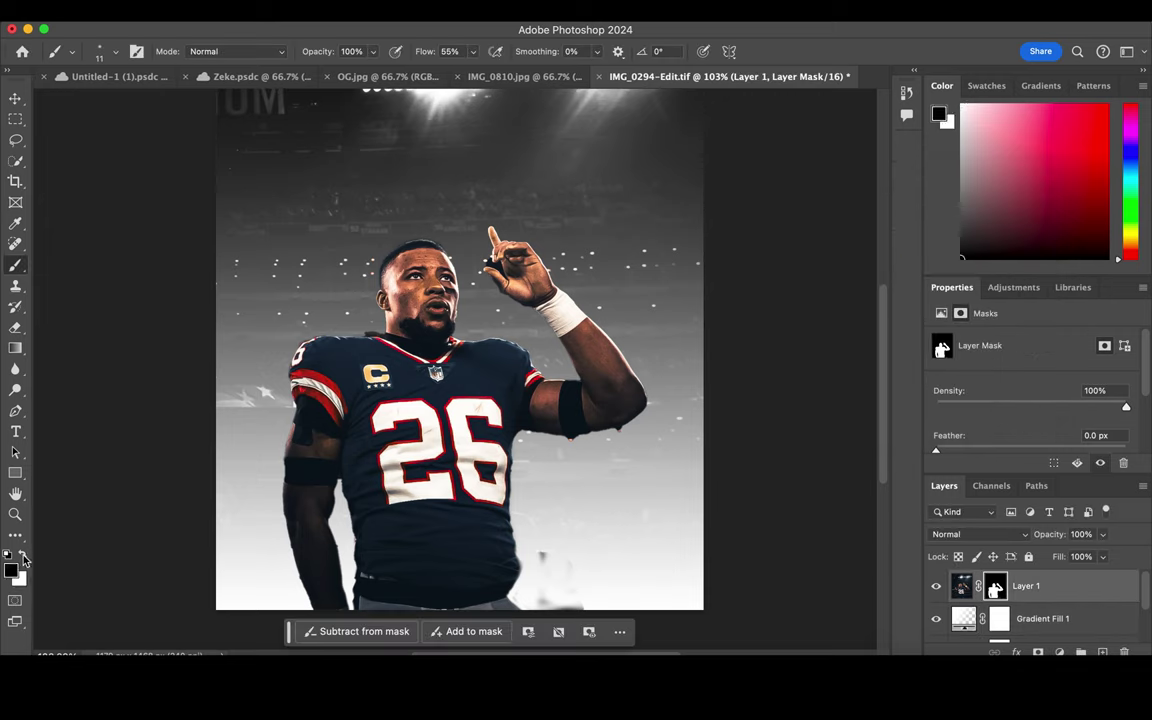
pyautogui.rightClick(607, 455)
pyautogui.moveTo(658, 413); pyautogui.dragTo(688, 413)
pyautogui.press('Return')
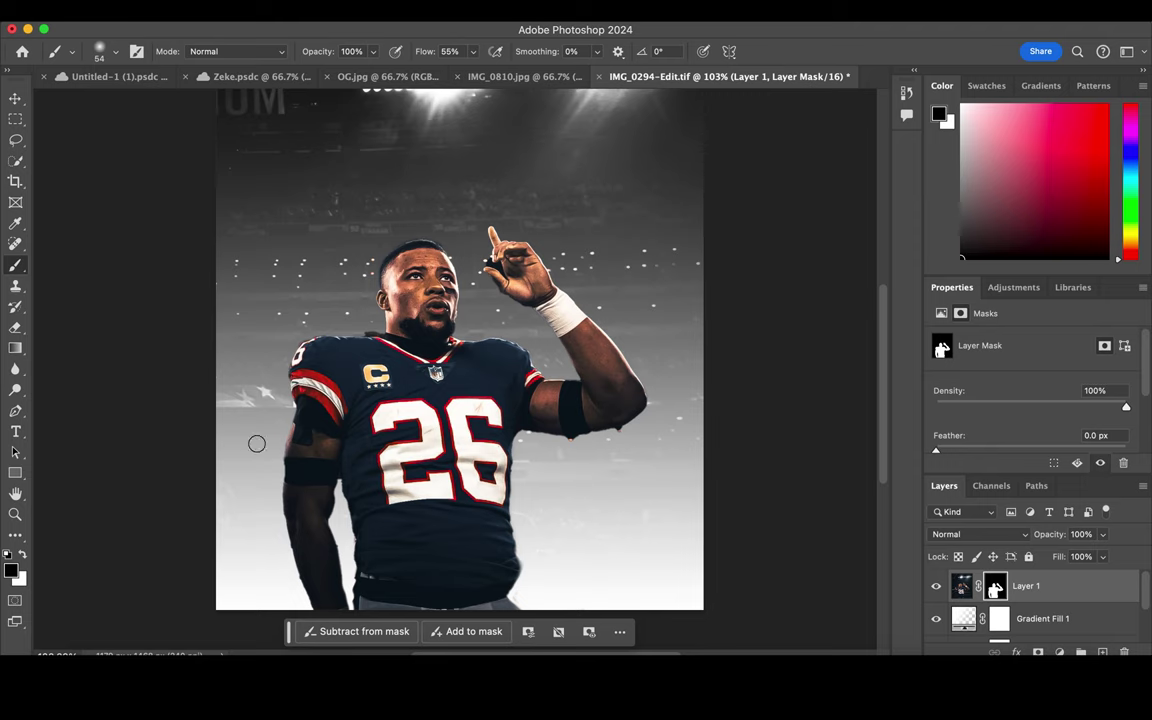
# - Zoom in on the player and set the mask brush to 14 px
pyautogui.hotkey('ctrl', '+')
pyautogui.scroll(2, 230, 380)
pyautogui.scroll(-2, 244, 442)
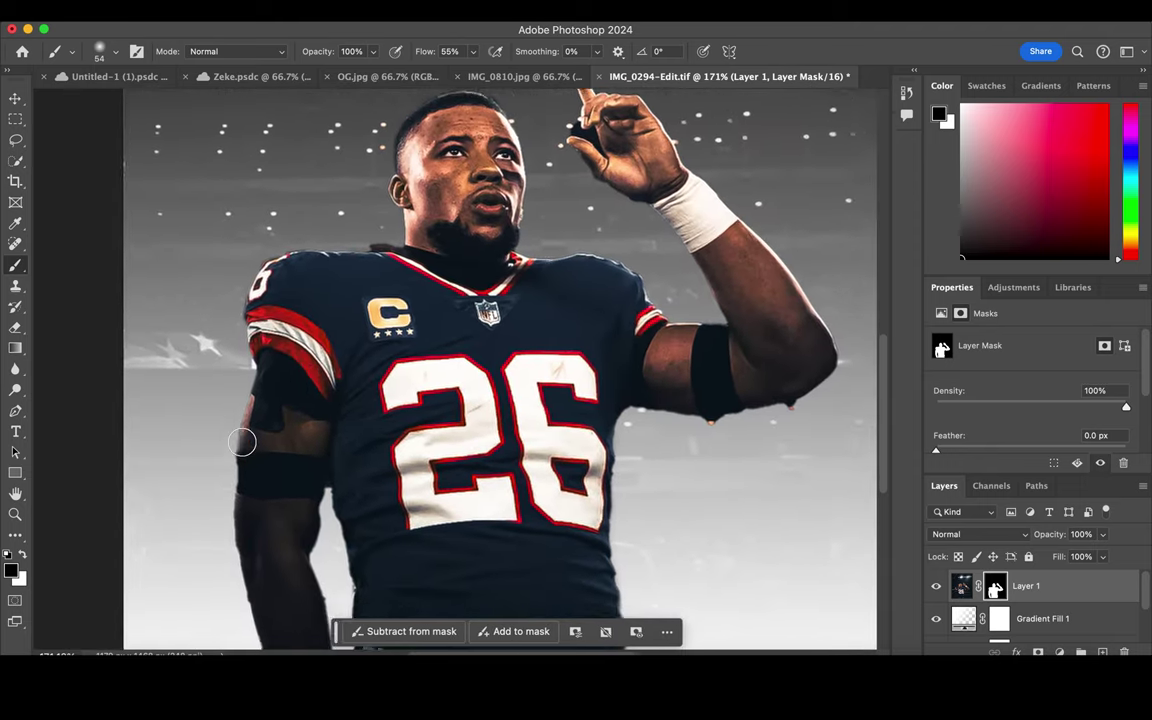
pyautogui.scroll(-2, 244, 442)
pyautogui.scroll(-2, 241, 442)
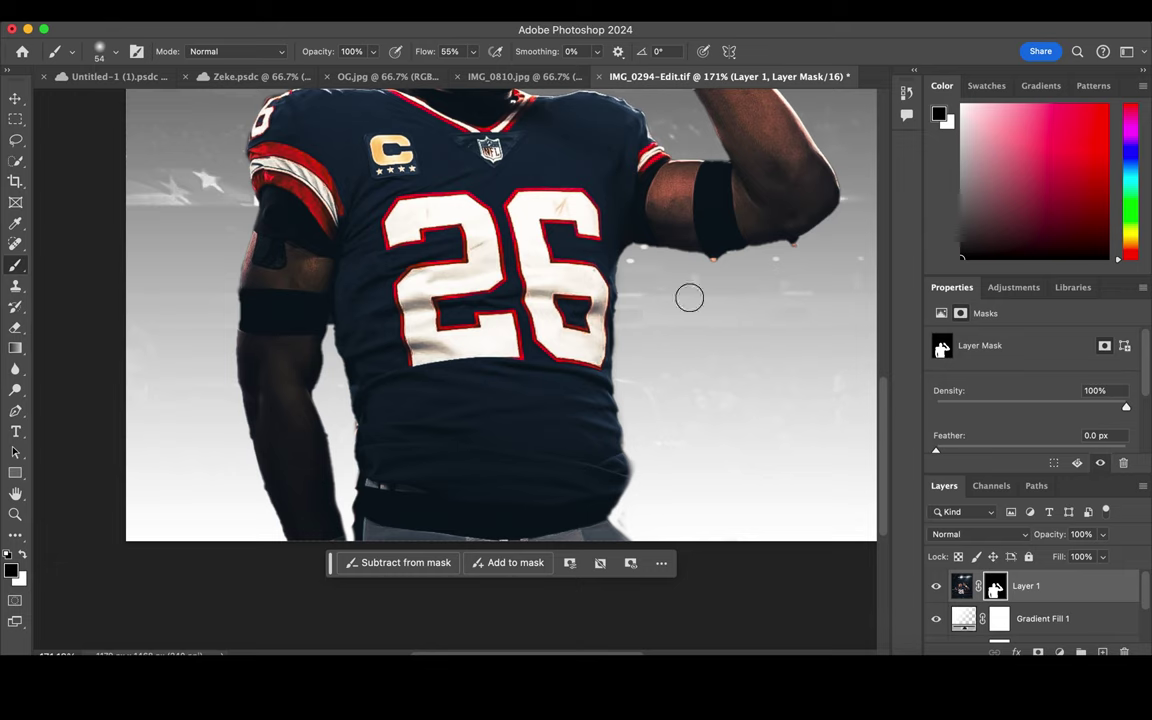
pyautogui.rightClick(652, 256)
pyautogui.click(815, 320)
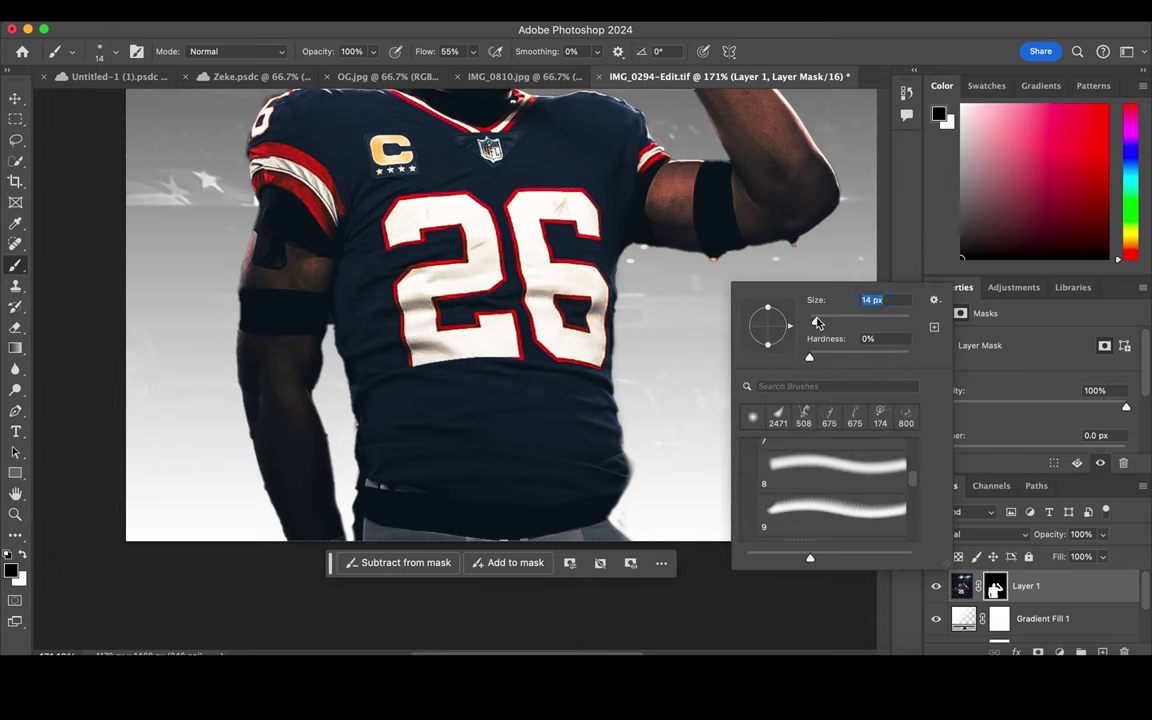
pyautogui.click(732, 268)
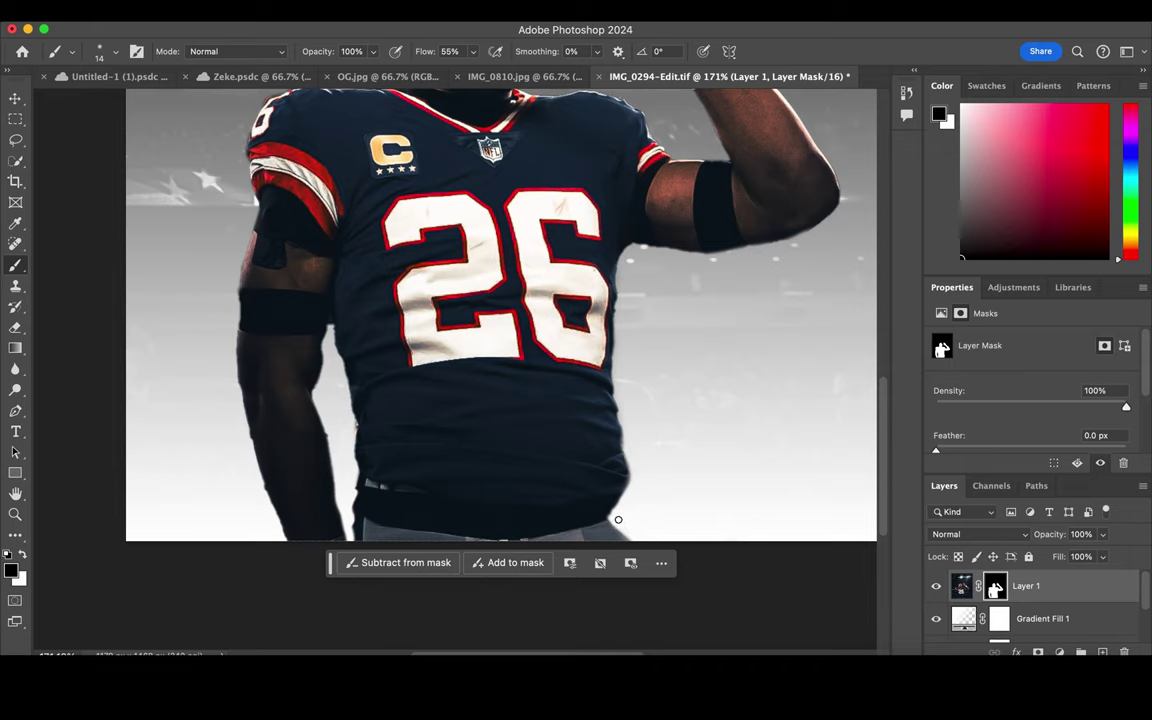
# - Paint the mask along the jersey's lower edge and arm, toggling between black and white
pyautogui.moveTo(626, 528); pyautogui.dragTo(590, 500)
pyautogui.click(23, 554)
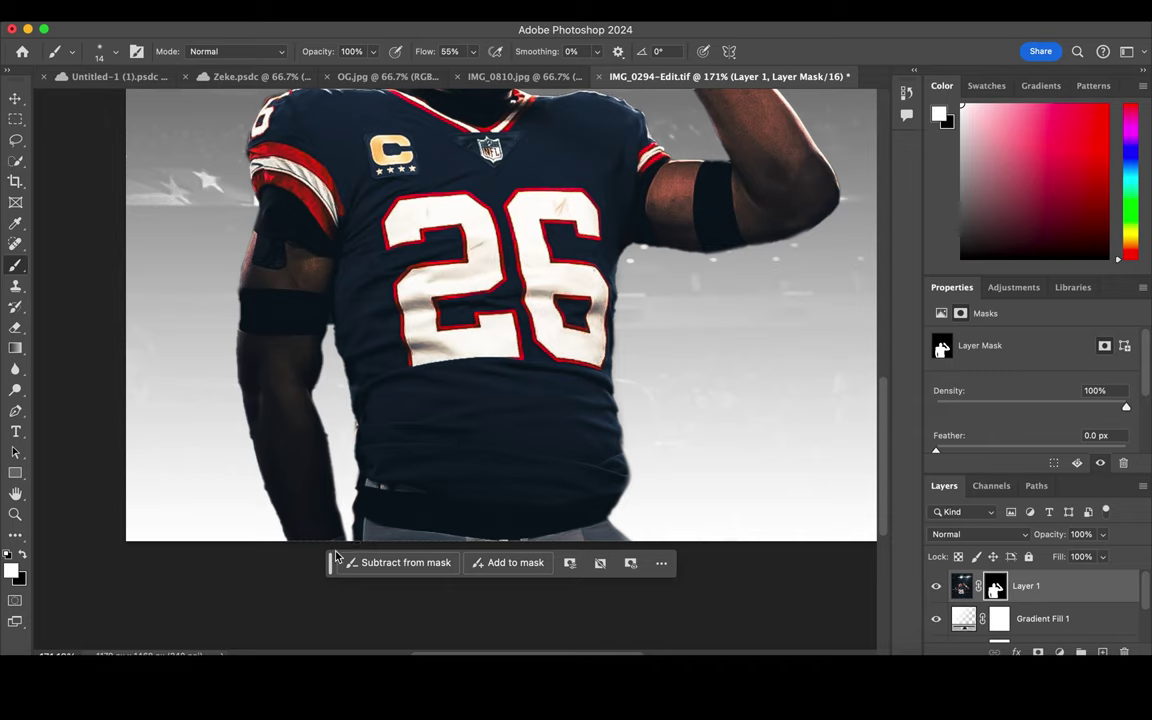
pyautogui.press('x')
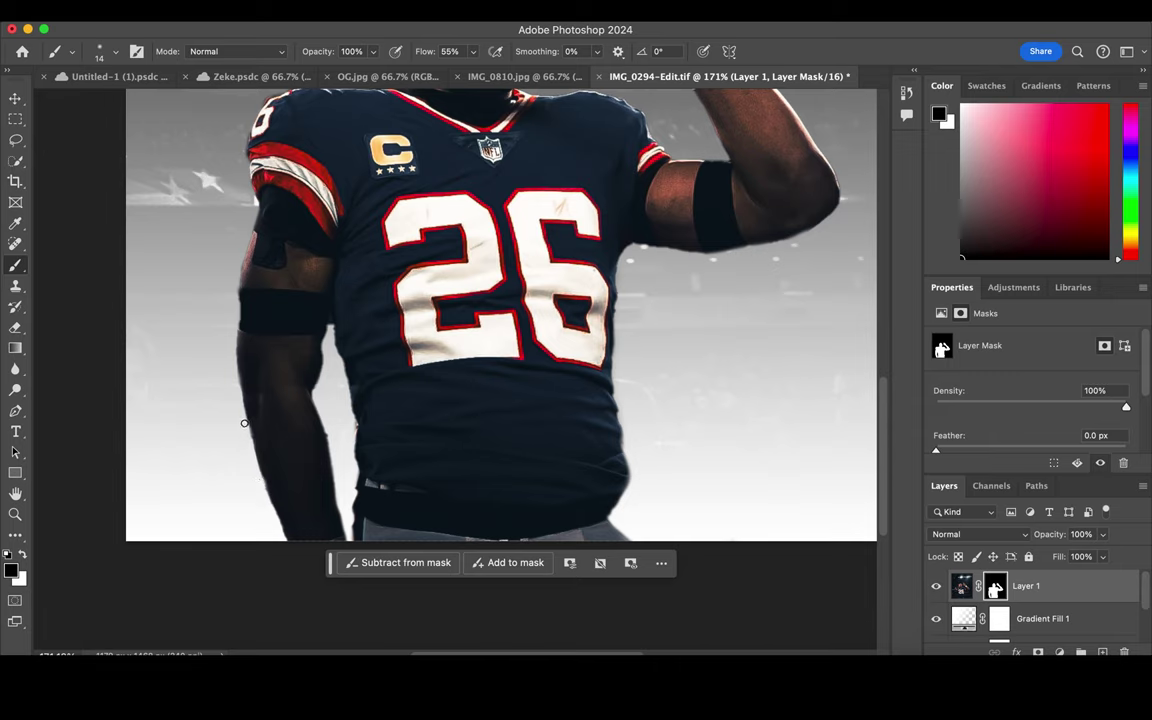
pyautogui.click(23, 556)
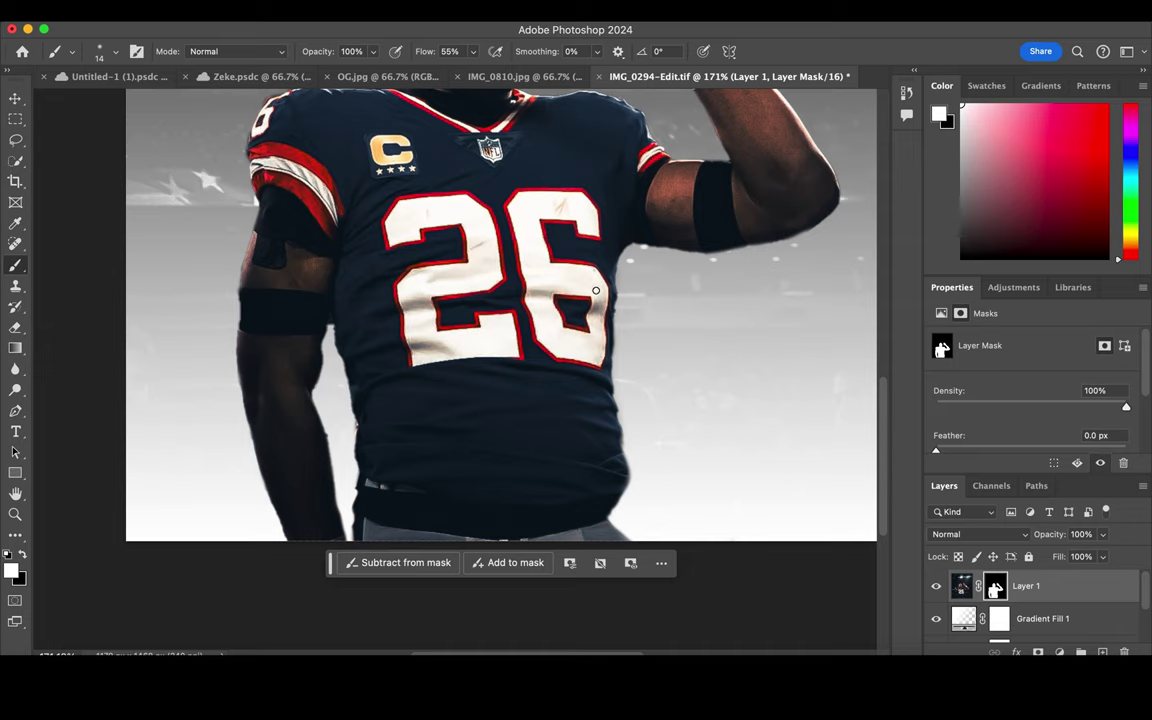
pyautogui.scroll(5, 591, 340)
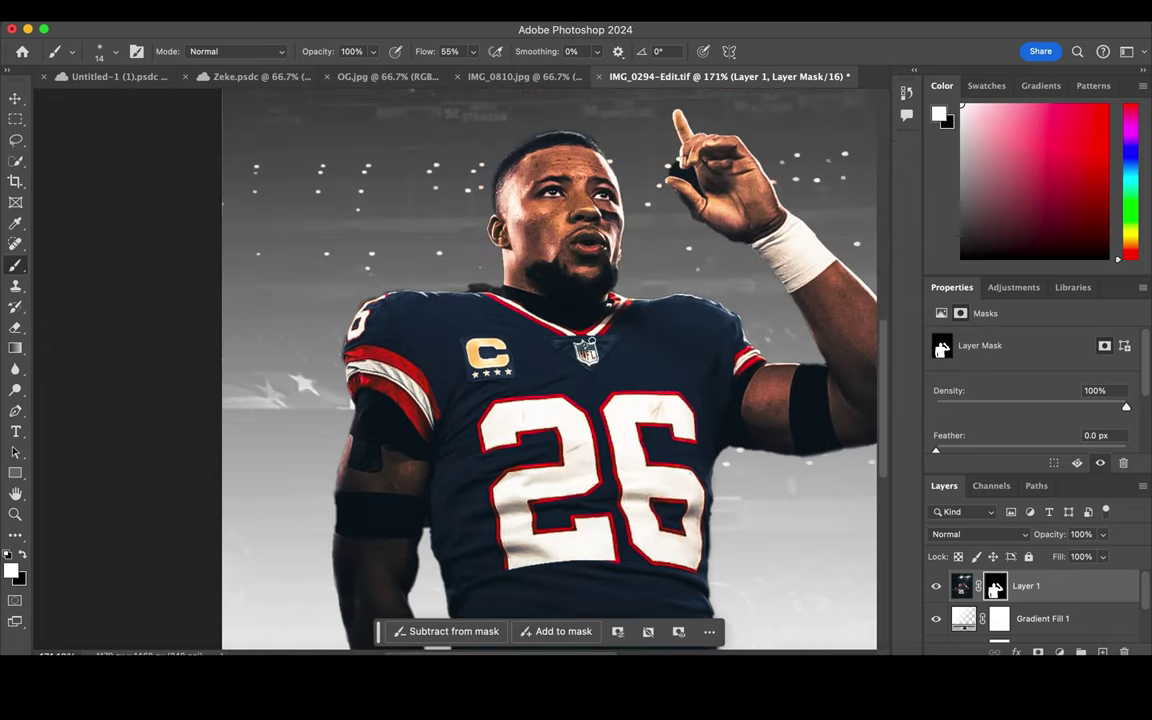
# - Paint the mask around the head, face and raised hand, alternating black and white
pyautogui.press('x')
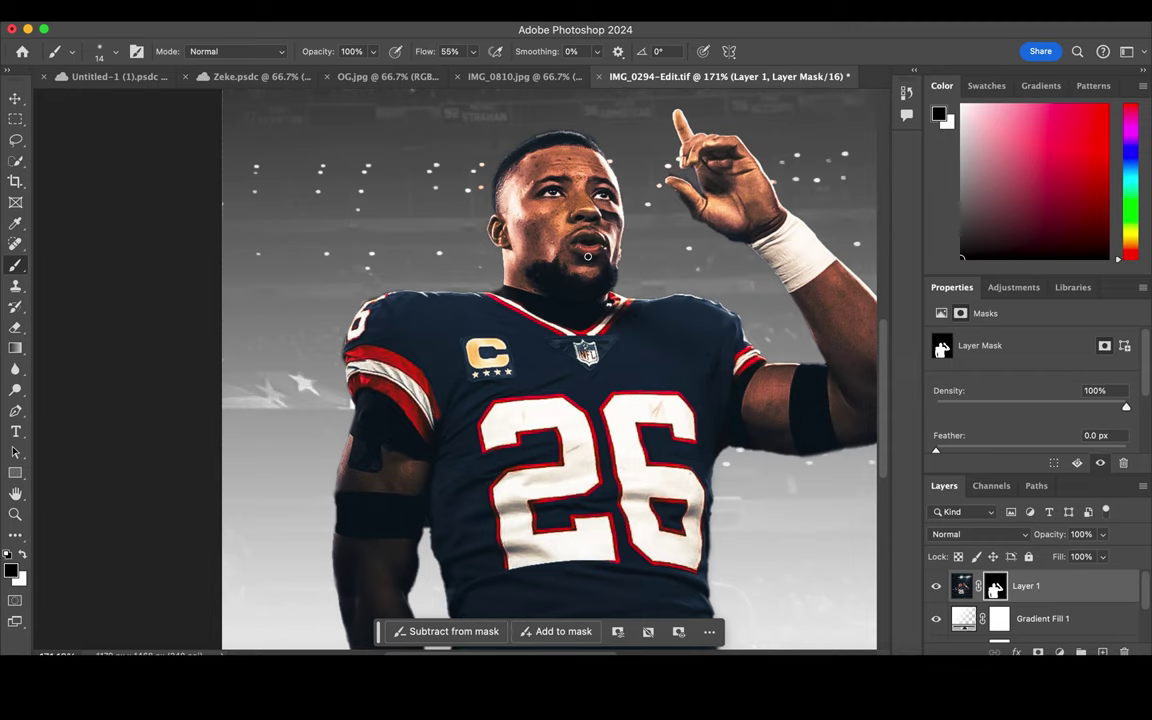
pyautogui.click(24, 554)
pyautogui.scroll(5, 429, 247)
pyautogui.hscroll(3, 429, 247)
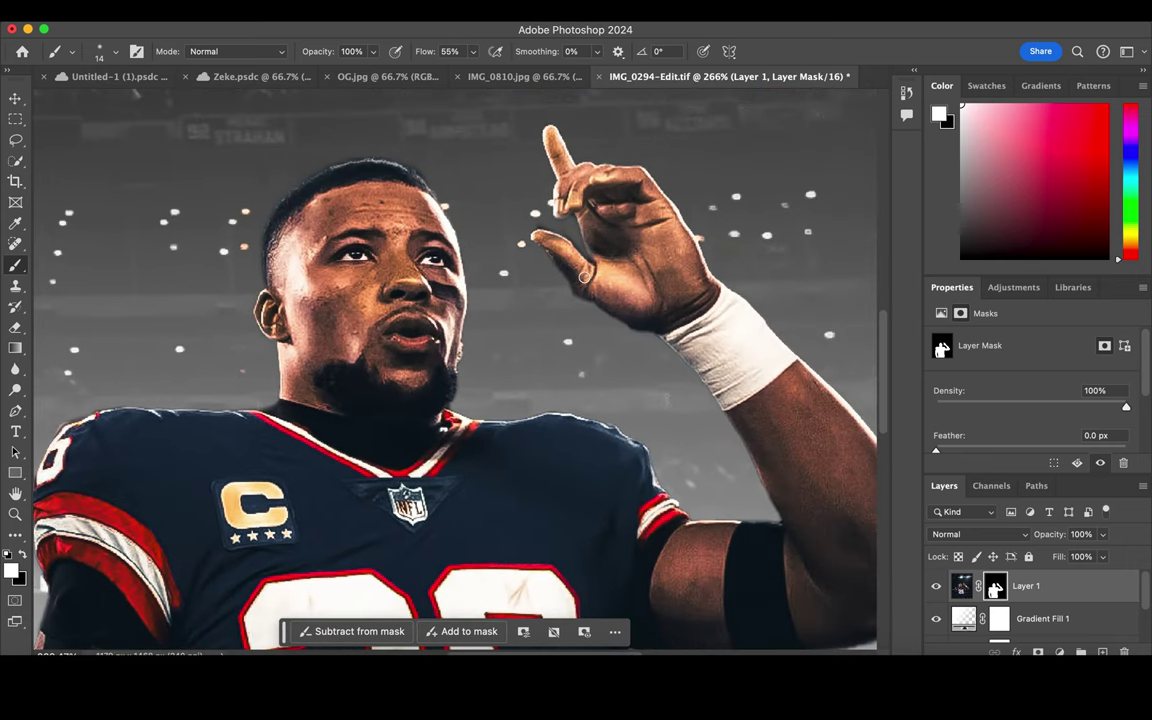
pyautogui.click(24, 554)
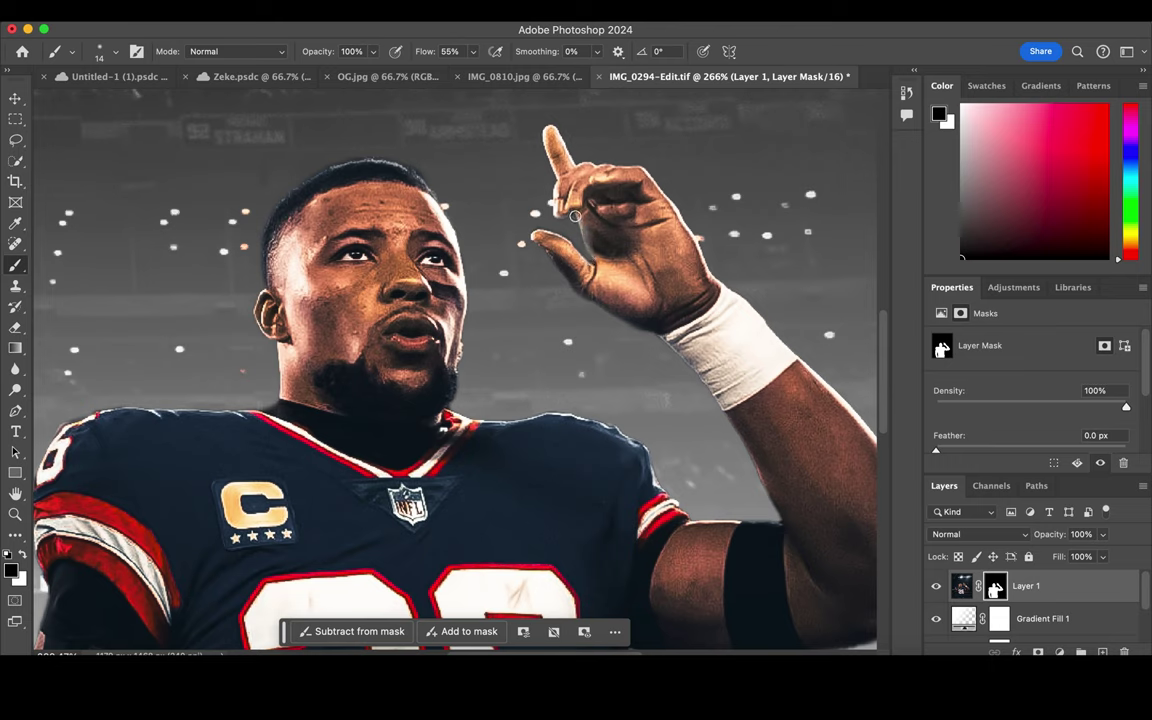
pyautogui.press('x')
# - Paint black and white along the left arm edge to hide leftover background
pyautogui.scroll(-5, 600, 245)
pyautogui.scroll(-5, 606, 259)
pyautogui.hscroll(-3, 606, 259)
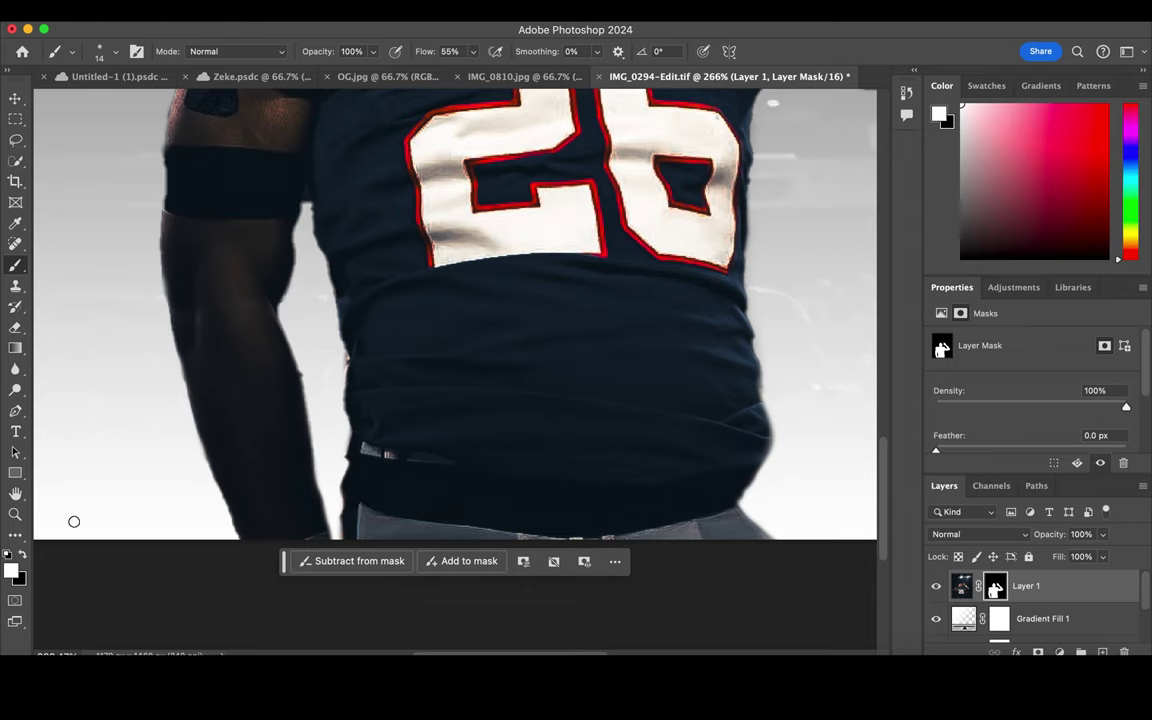
pyautogui.click(24, 556)
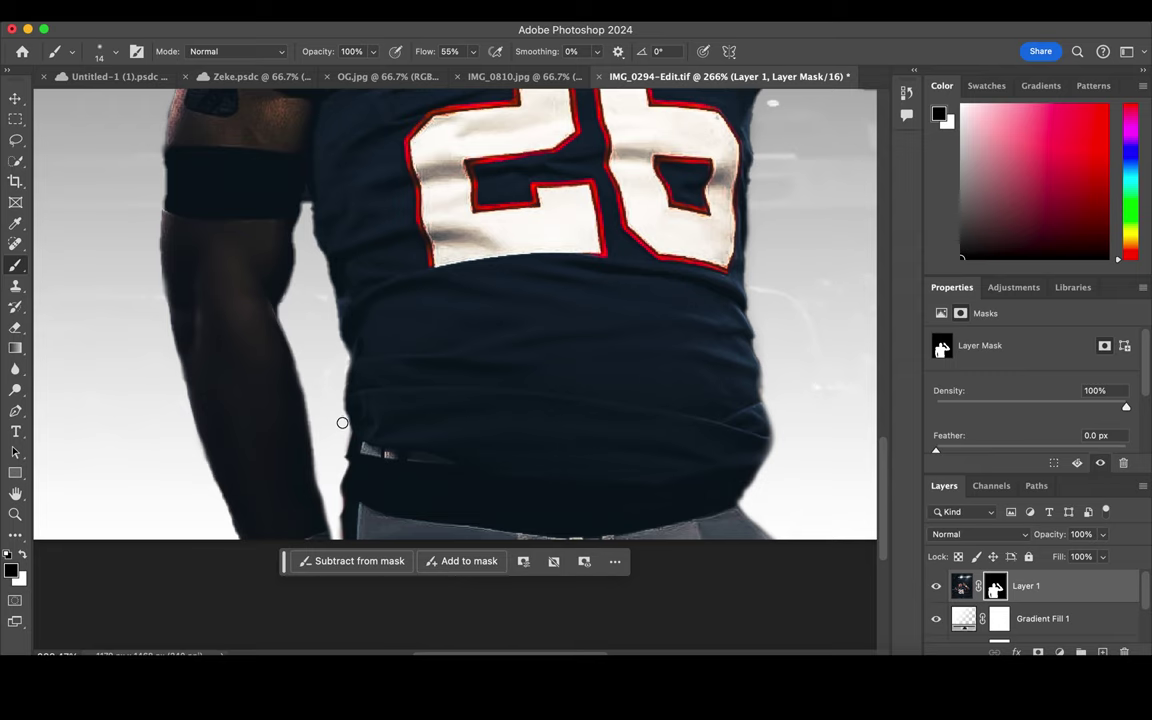
pyautogui.click(22, 548)
pyautogui.scroll(5, 348, 289)
pyautogui.hscroll(-3, 348, 289)
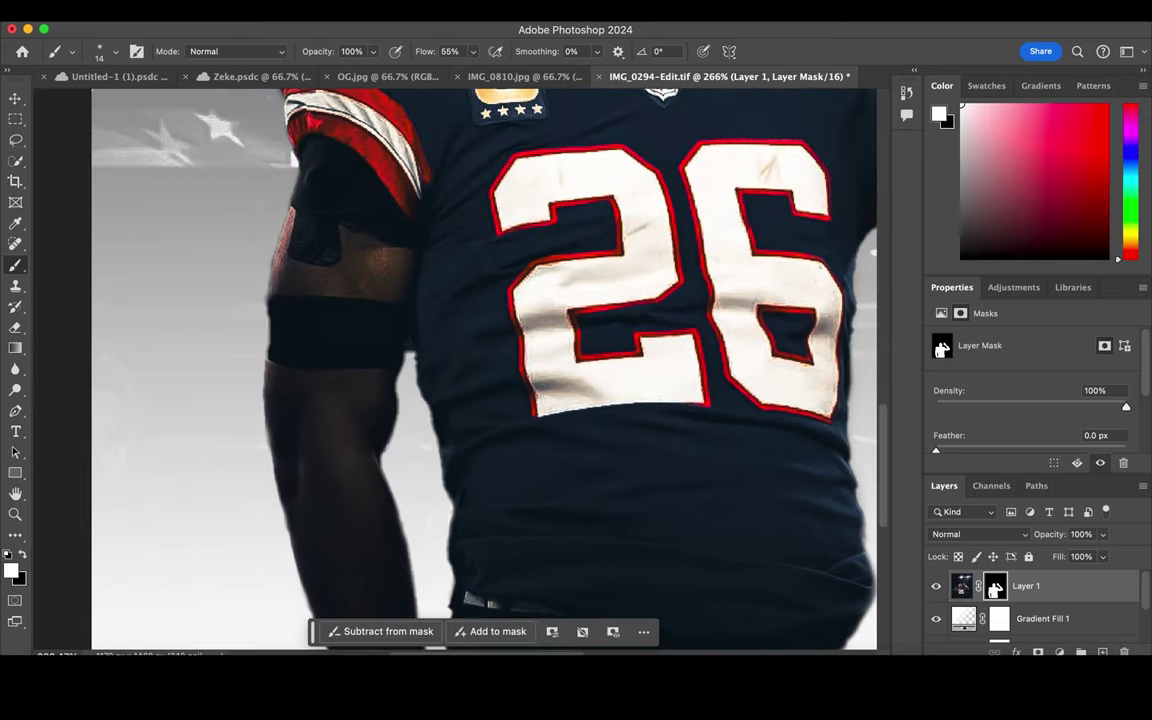
# - Finish the armband and forearm mask edges, then zoom out to check the full cutout
pyautogui.press('x')
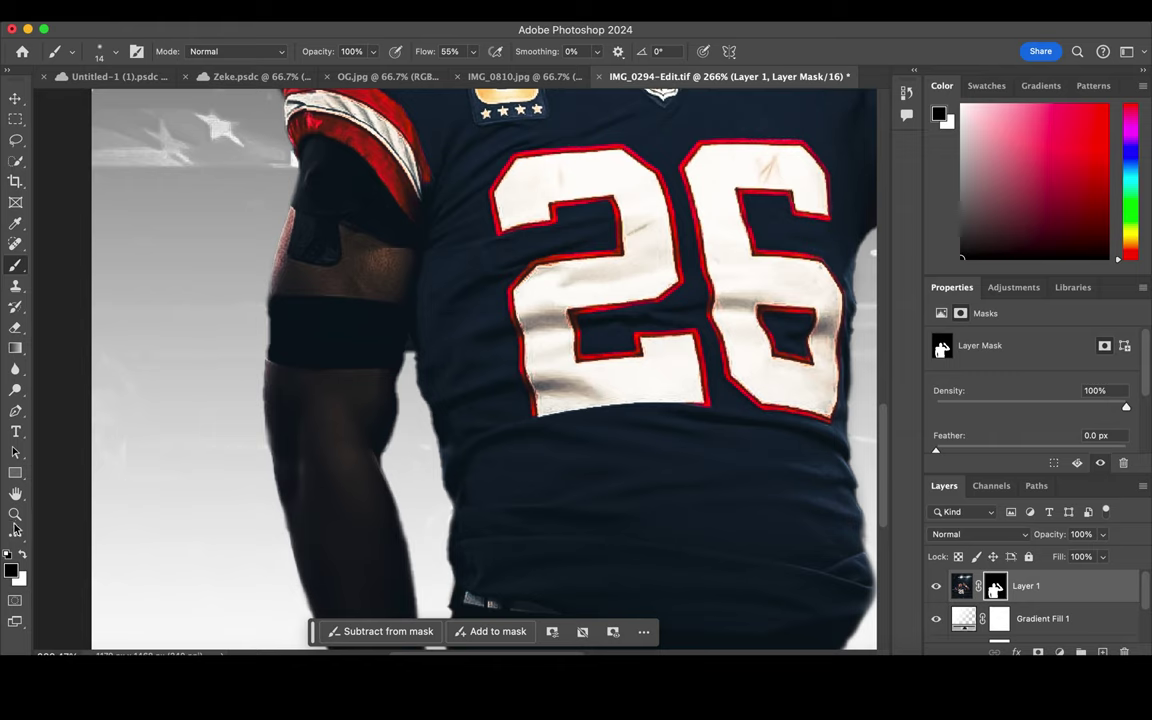
pyautogui.press('x')
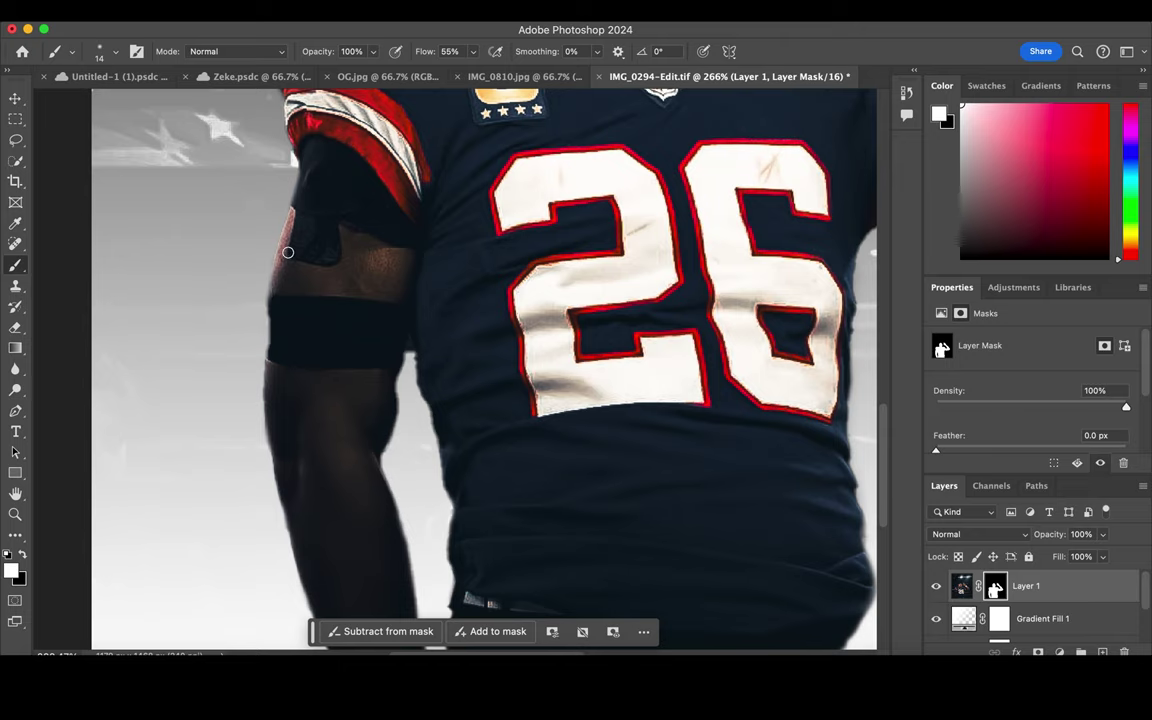
pyautogui.scroll(-5, 295, 330)
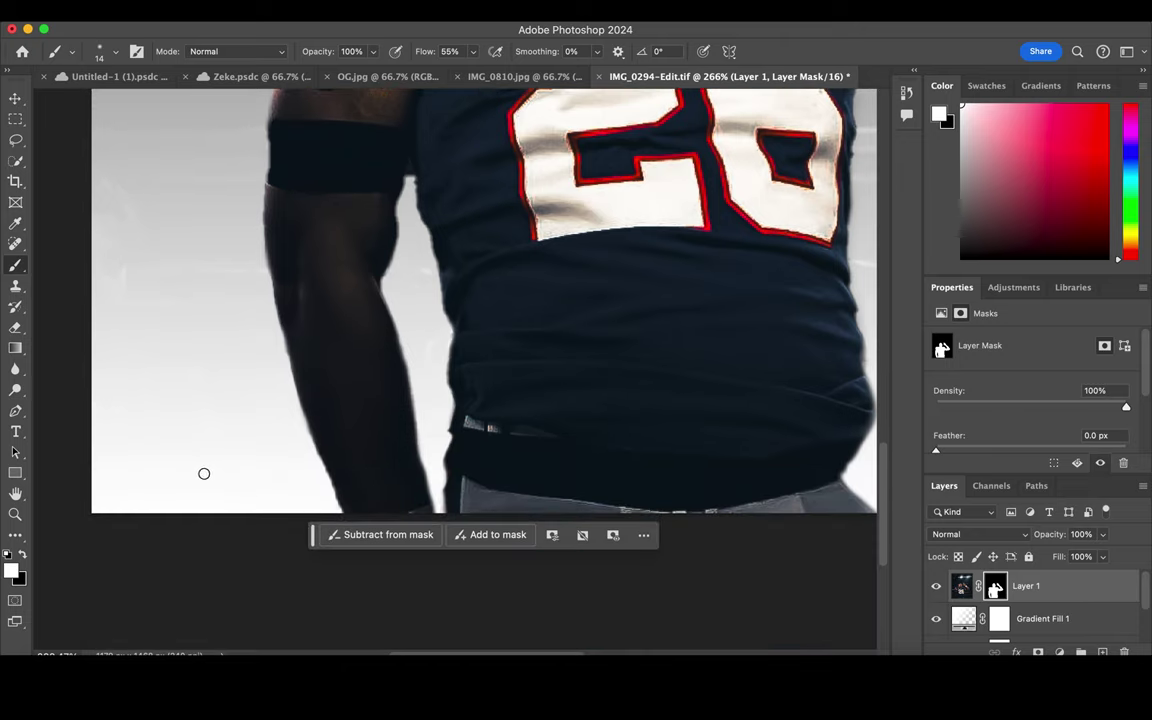
pyautogui.press('x')
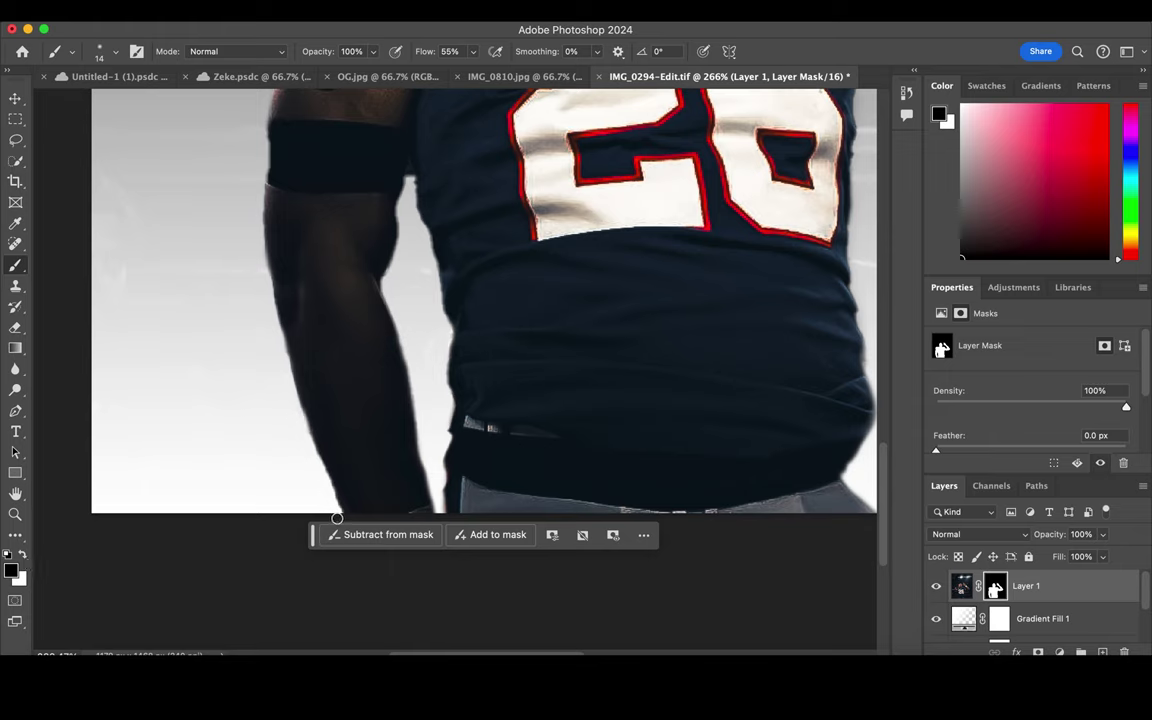
pyautogui.click(23, 556)
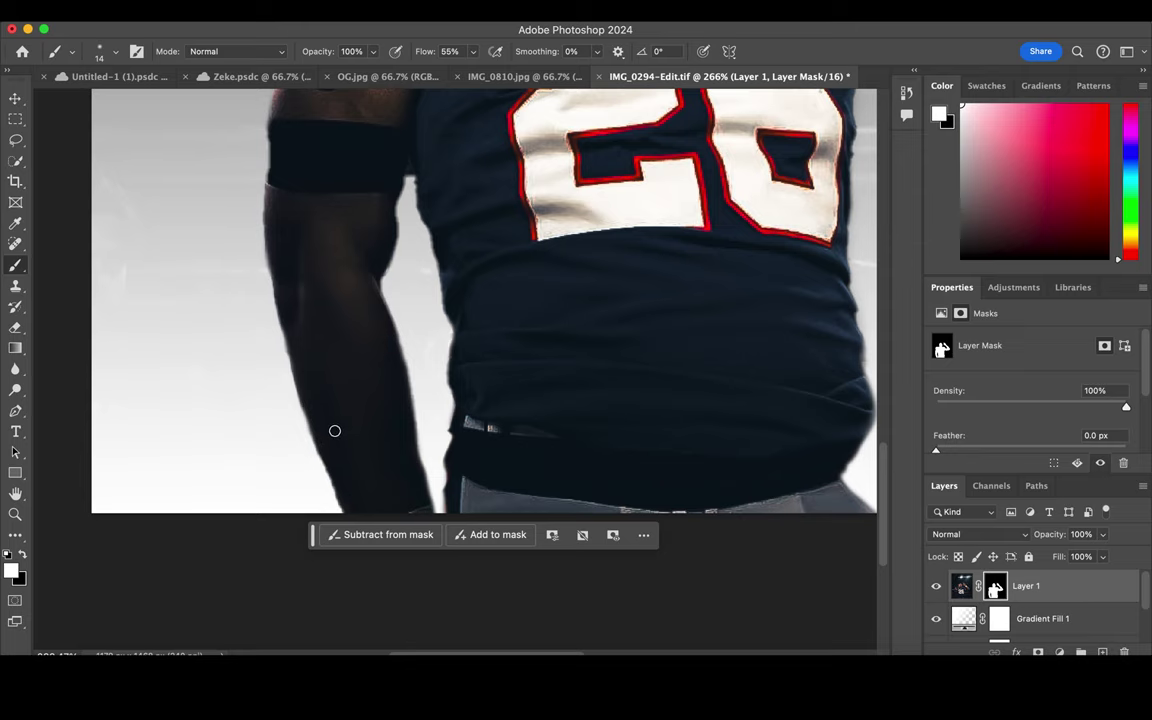
pyautogui.scroll(-3, 335, 431)
pyautogui.scroll(-3, 334, 437)
pyautogui.scroll(-2, 334, 450)
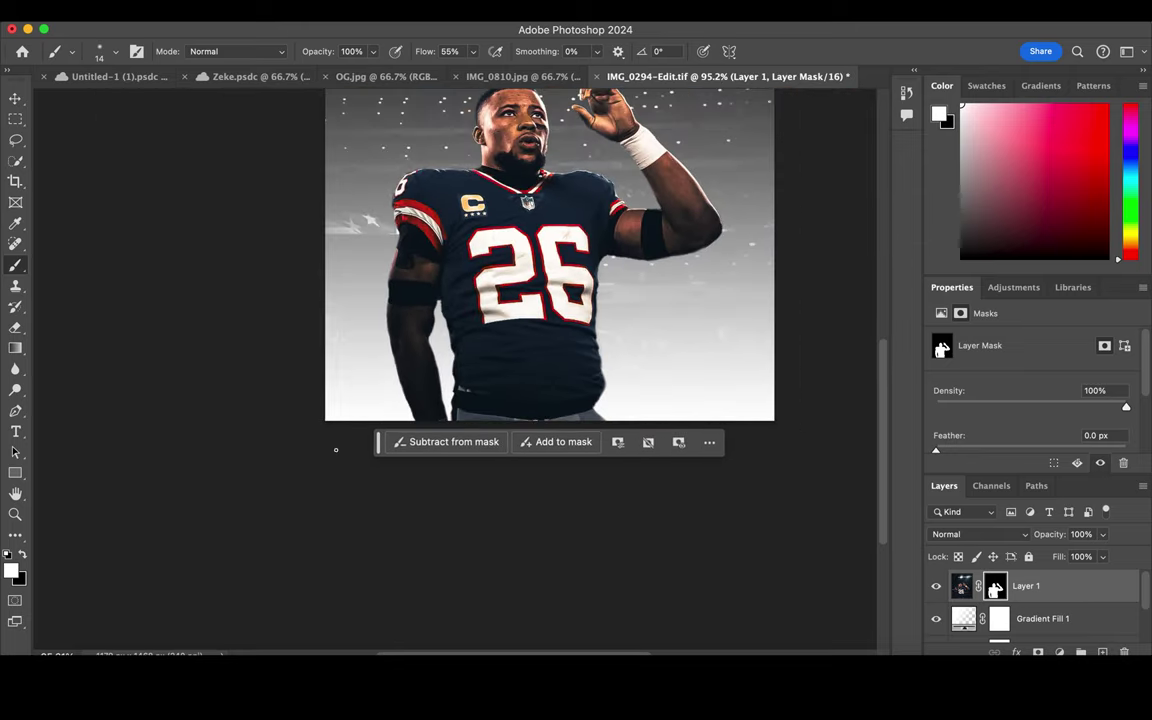
# - In Gradient Fill 1's gradient editor, set the left stop to a dark tone sampled from the image
pyautogui.scroll(-2, 336, 465)
pyautogui.scroll(-1, 337, 471)
pyautogui.scroll(-1, 310, 430)
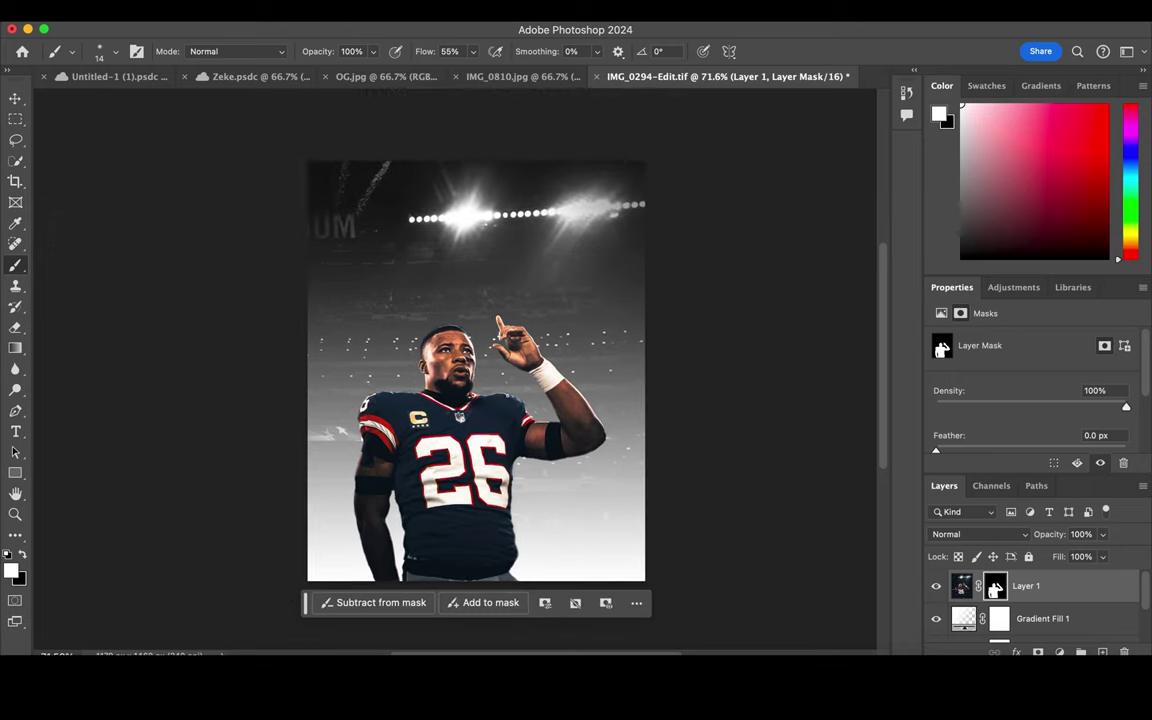
pyautogui.click(962, 606)
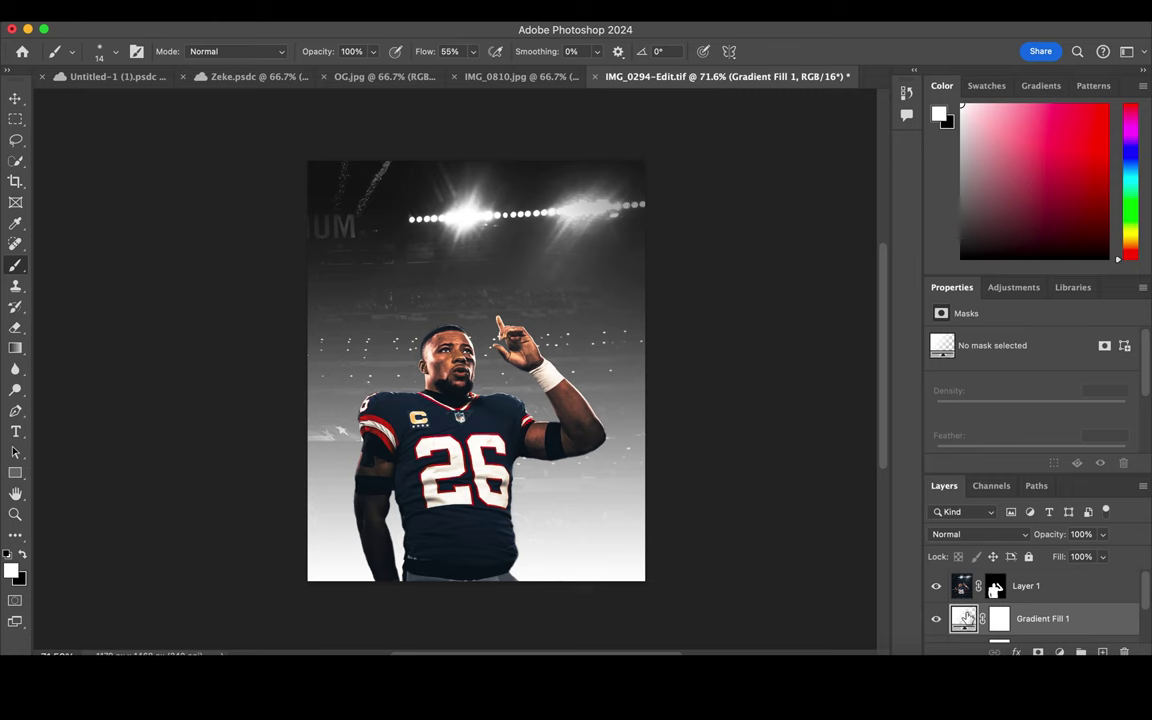
pyautogui.doubleClick(963, 618)
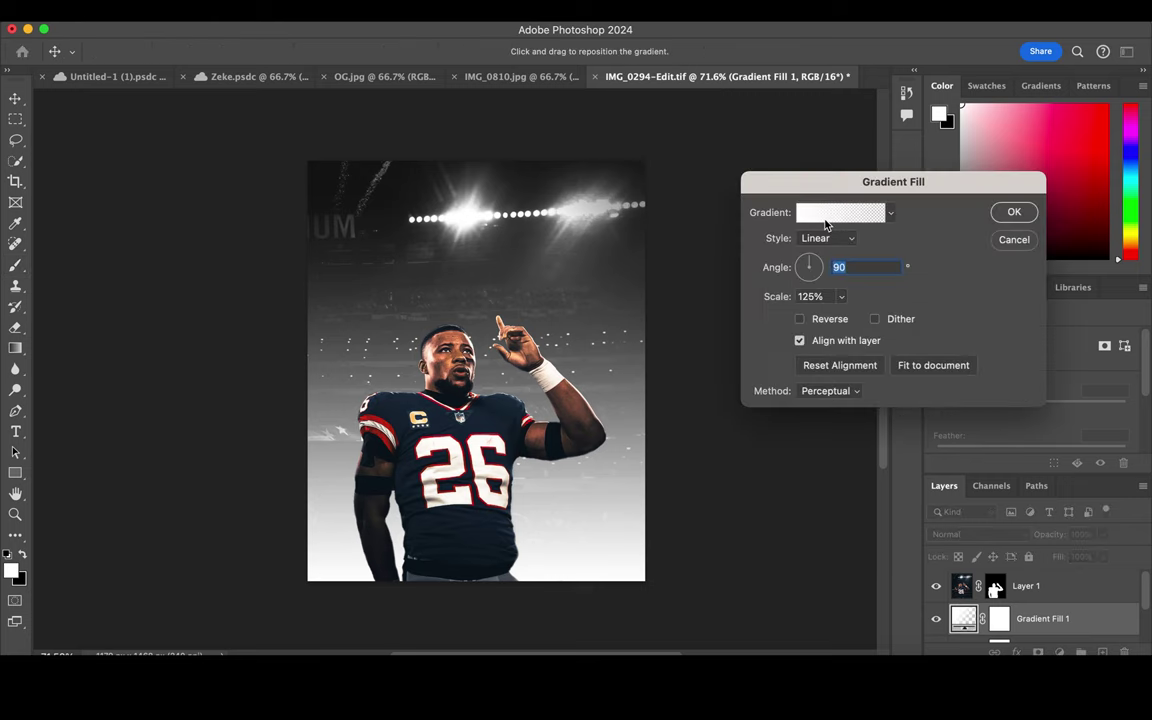
pyautogui.click(826, 213)
pyautogui.click(602, 410)
pyautogui.click(672, 479)
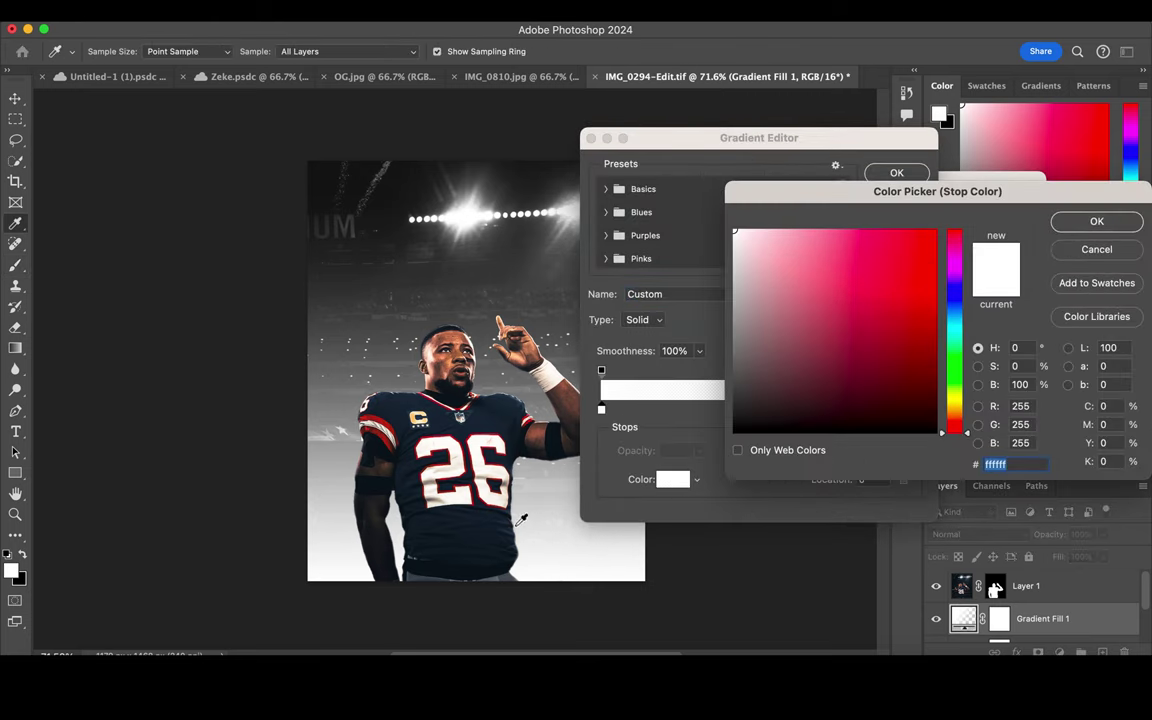
pyautogui.click(497, 527)
pyautogui.press('Return')
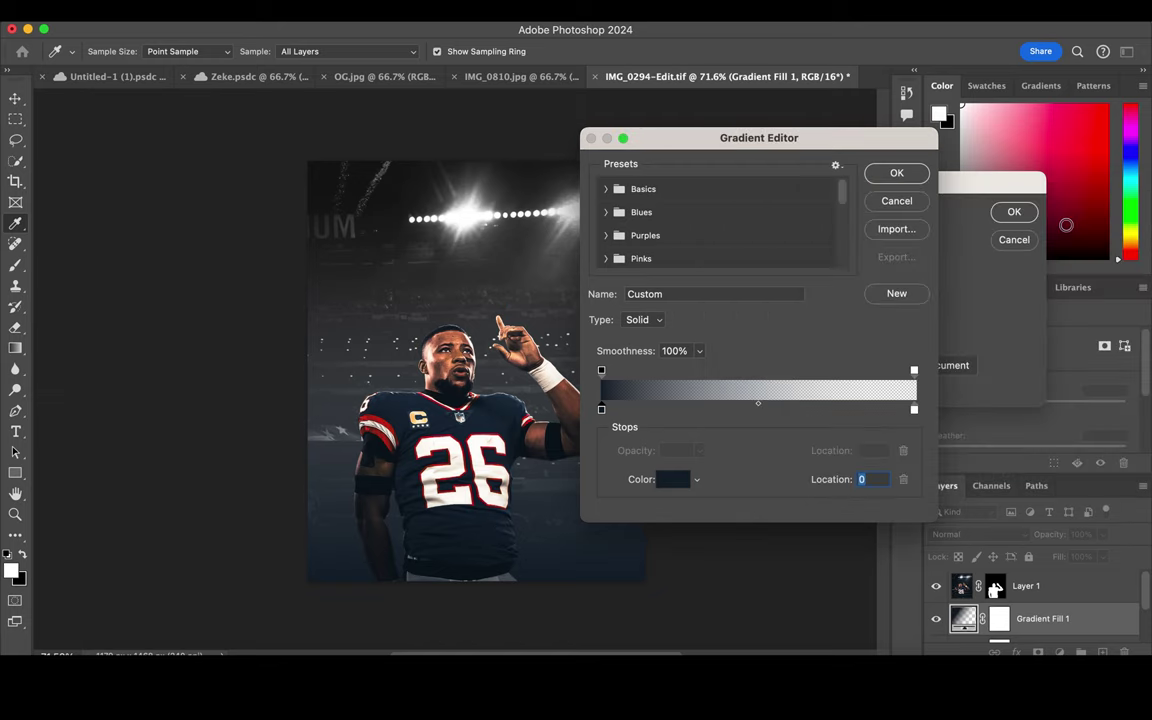
# - Set the right stop to dark navy sampled from the jersey and apply the gradient
pyautogui.click(913, 410)
pyautogui.click(672, 479)
pyautogui.click(356, 381)
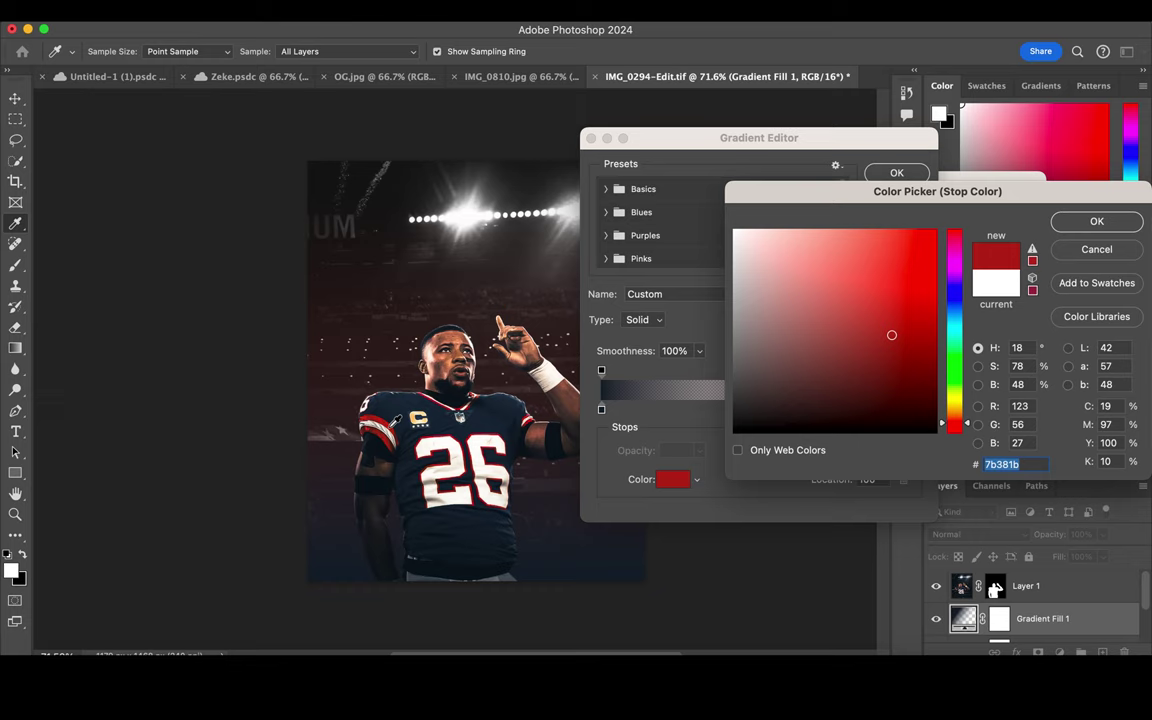
pyautogui.click(462, 366)
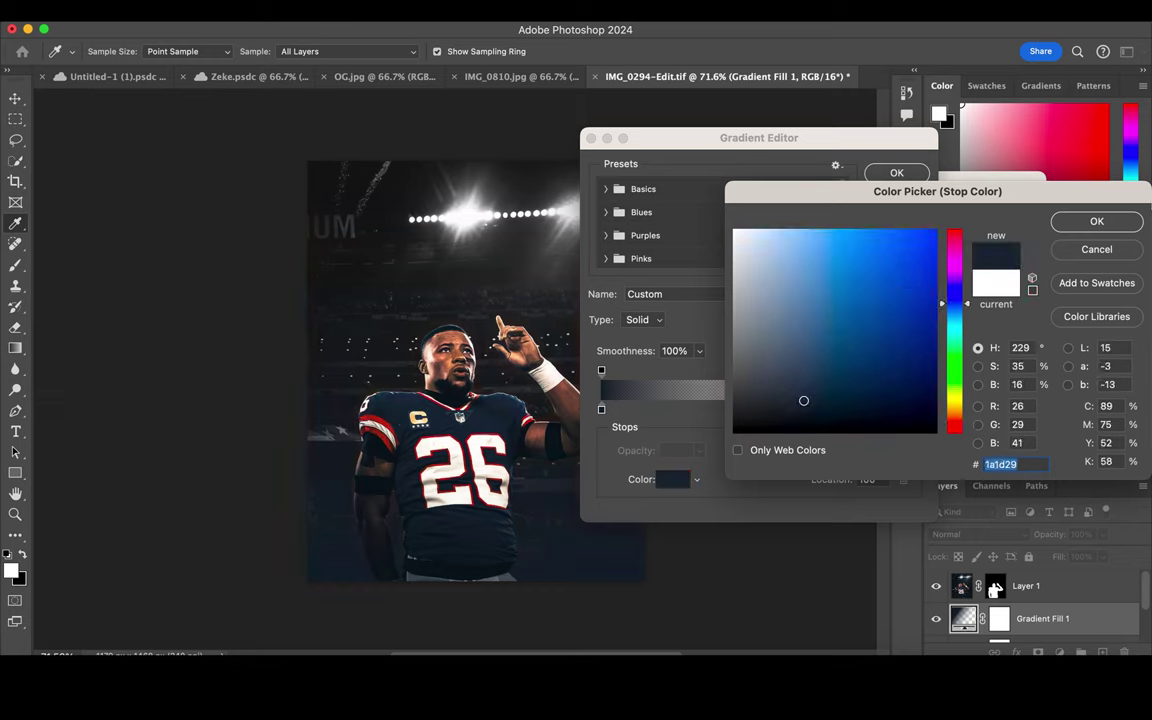
pyautogui.click(1097, 221)
pyautogui.click(897, 173)
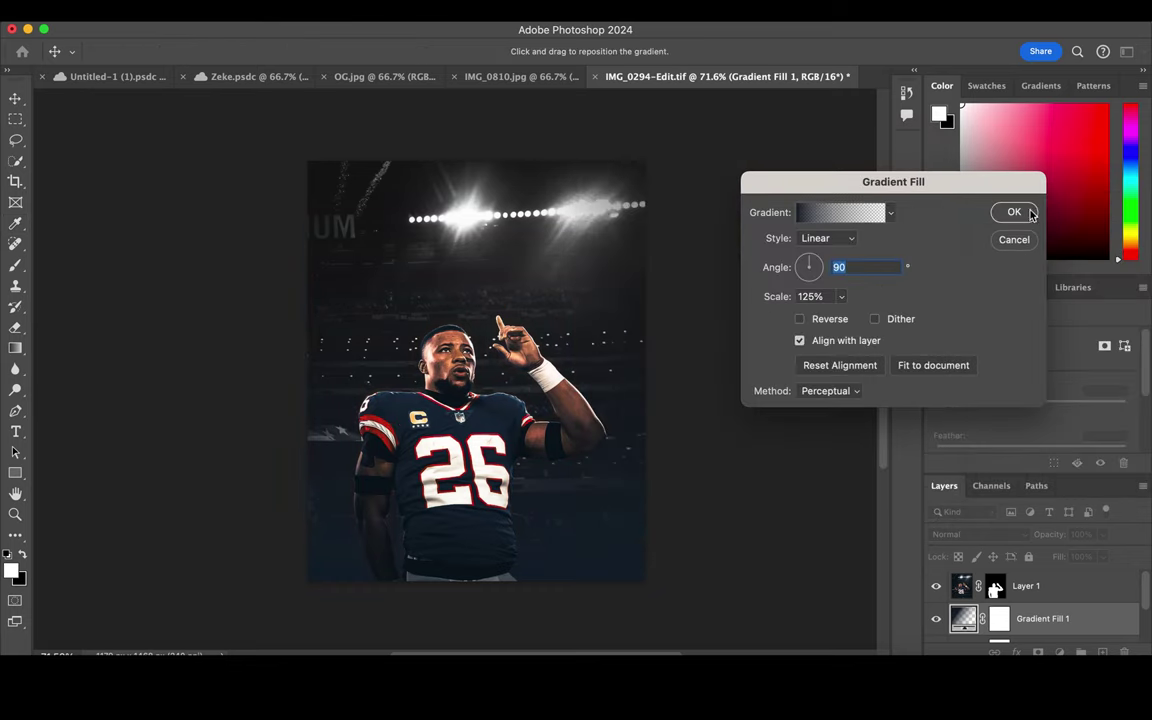
pyautogui.click(1013, 212)
# - Blend Gradient Fill 1 in Lighten mode and add a new gradient fill layer
pyautogui.scroll(-2, 743, 460)
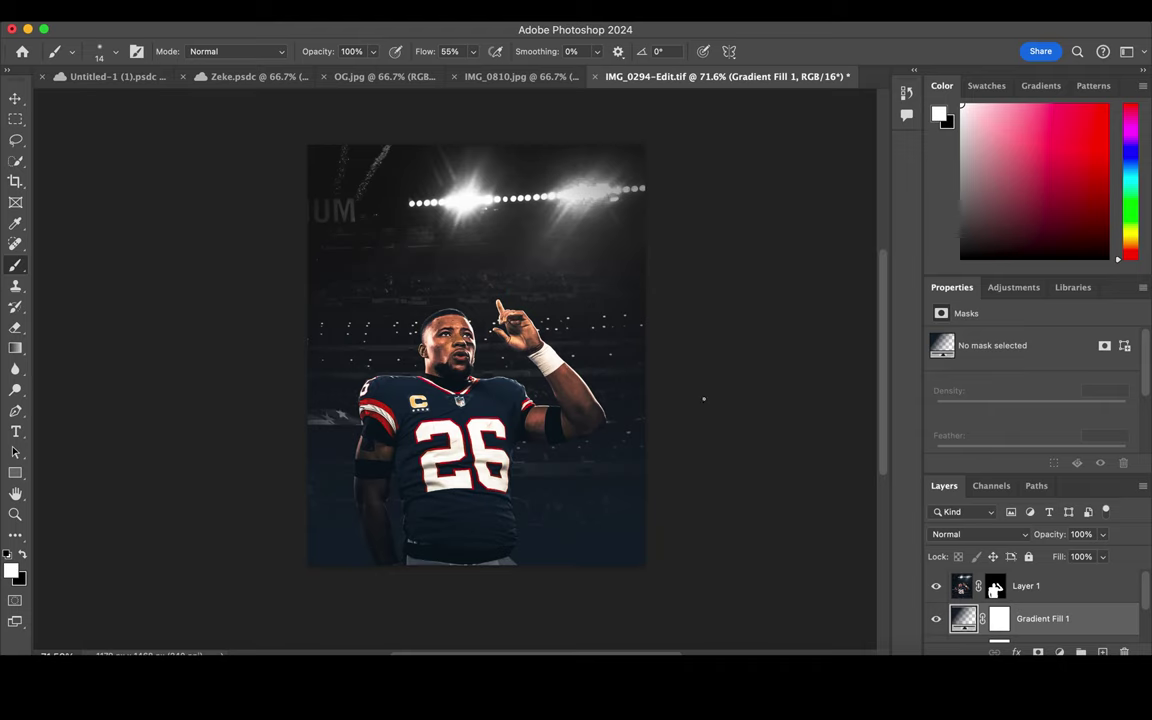
pyautogui.click(1001, 536)
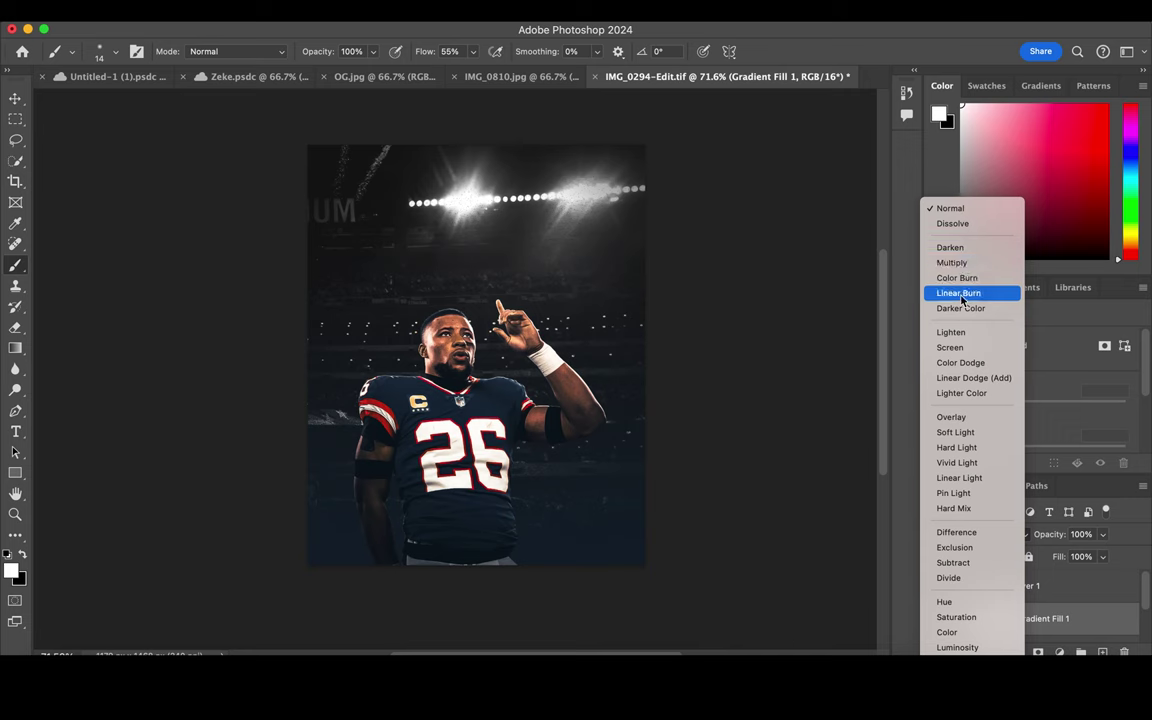
pyautogui.click(962, 333)
pyautogui.click(1059, 652)
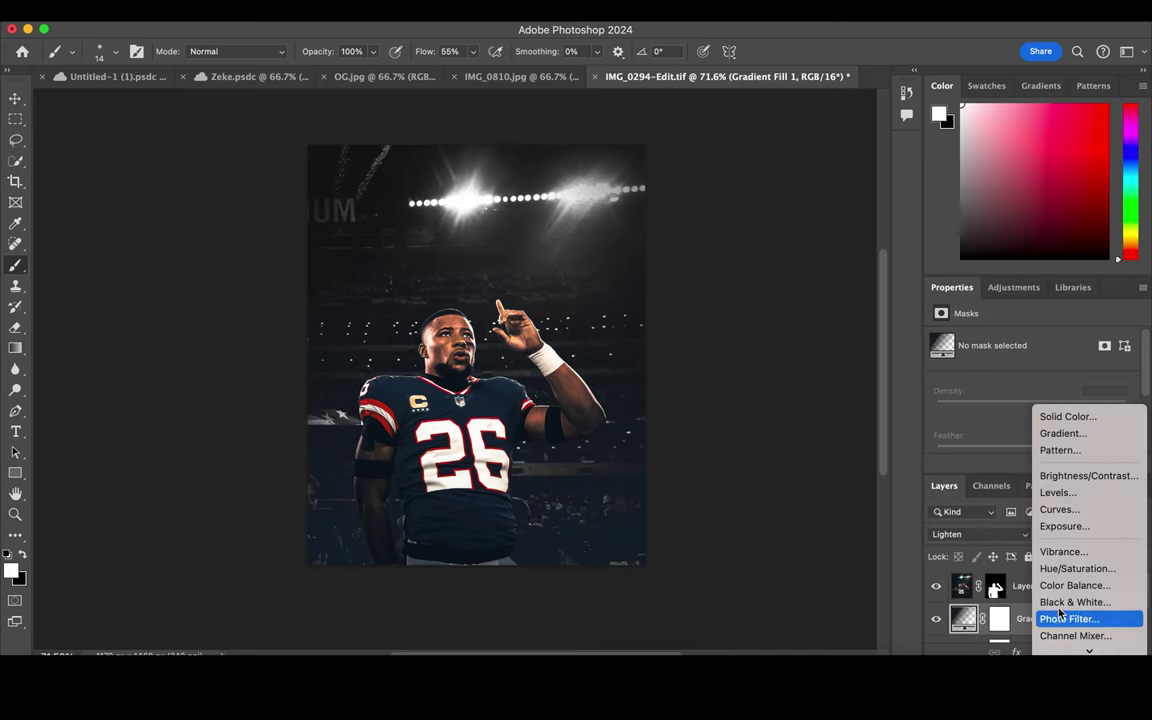
pyautogui.click(1064, 434)
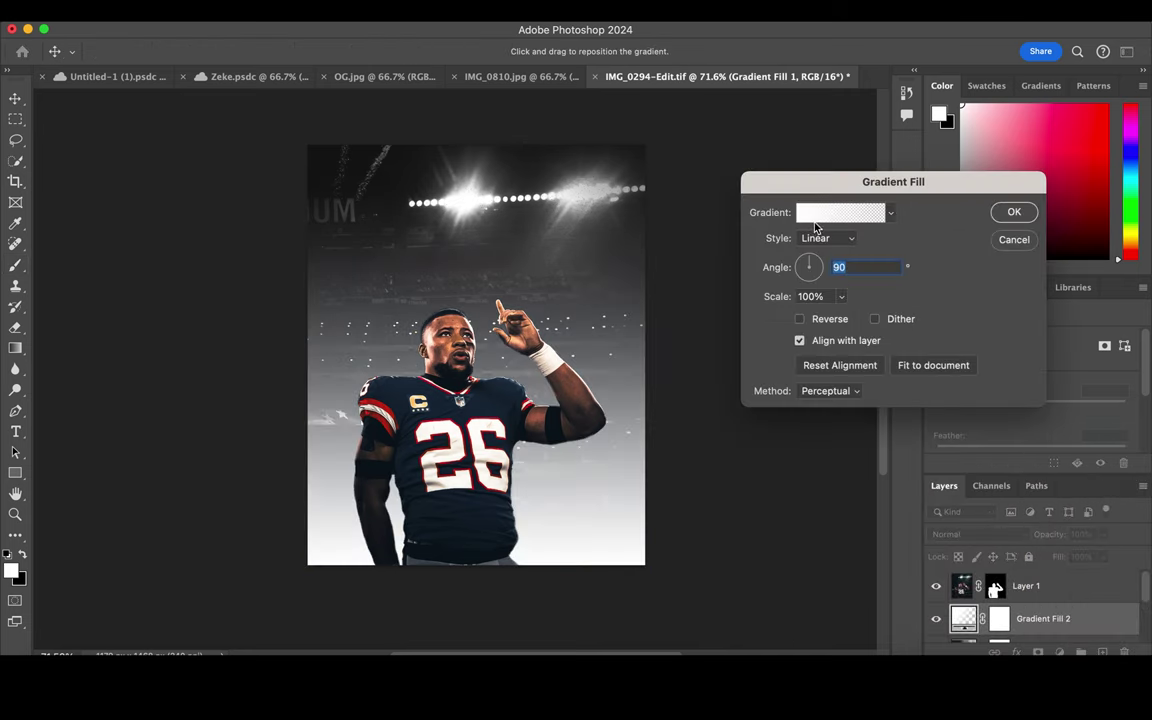
# - Make the new gradient red on the left stop, keeping the right stop white
pyautogui.click(820, 214)
pyautogui.click(601, 409)
pyautogui.click(672, 479)
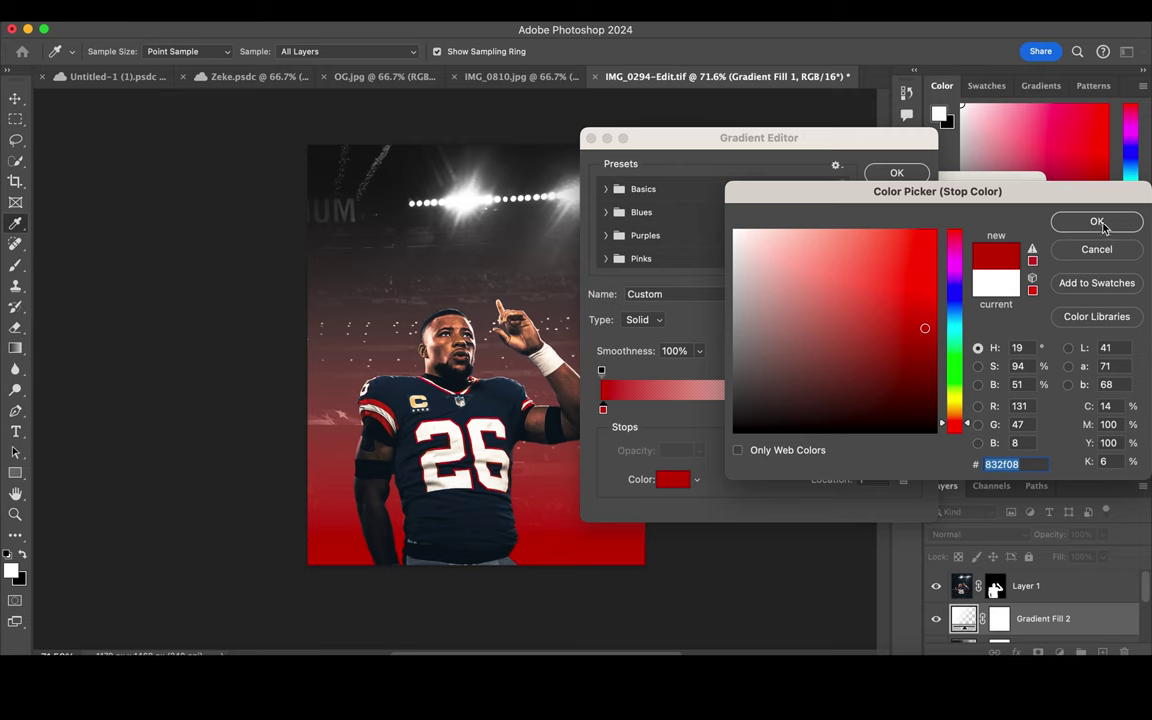
pyautogui.press('Return')
pyautogui.click(913, 409)
pyautogui.click(672, 479)
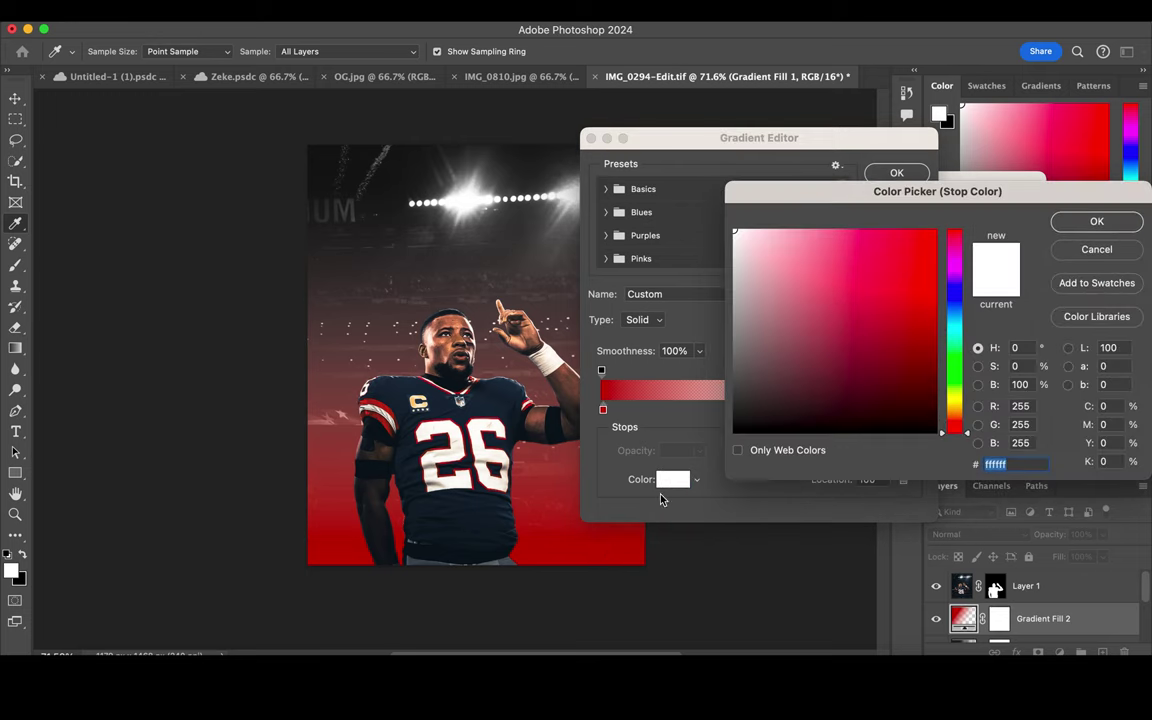
pyautogui.click(586, 548)
pyautogui.click(1066, 248)
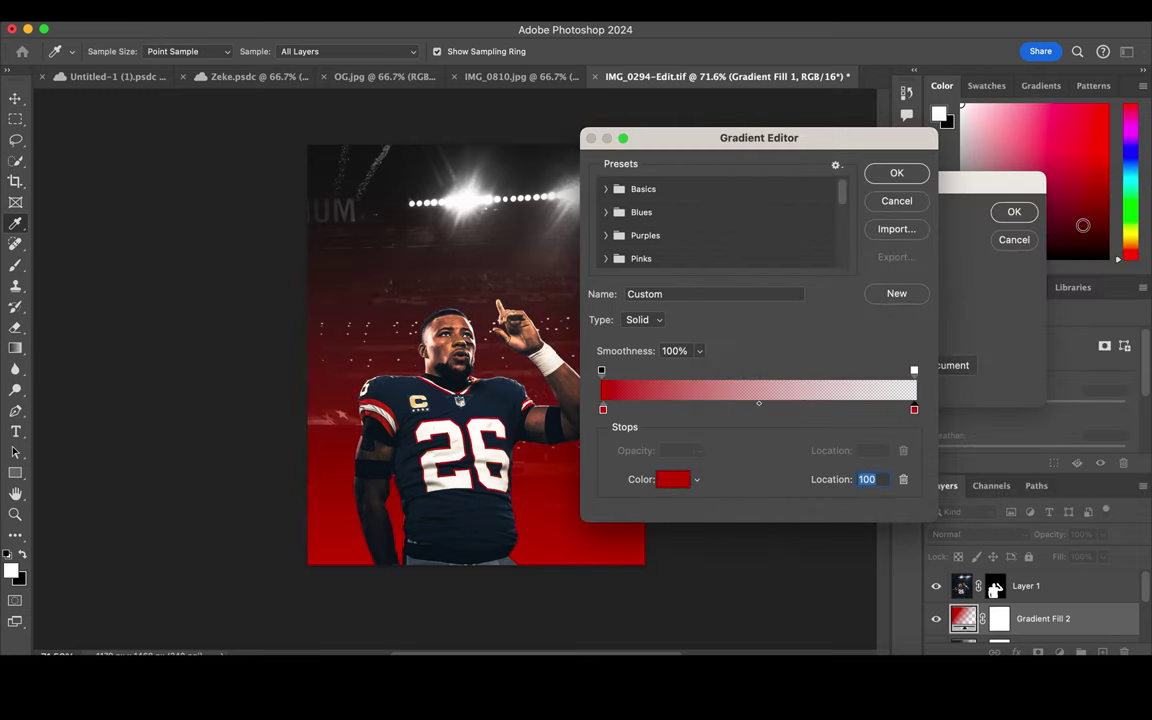
pyautogui.click(896, 173)
pyautogui.click(1013, 212)
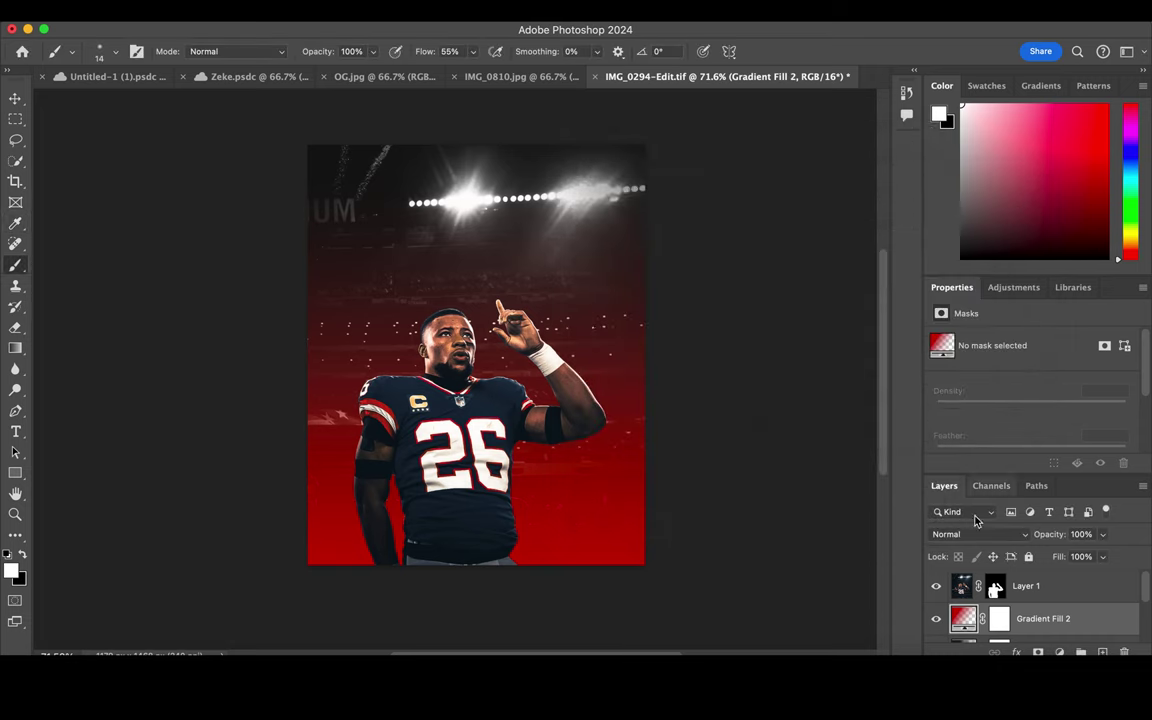
# - Reverse Gradient Fill 2 so red sits at the top, and blend it in Overlay
pyautogui.click(960, 534)
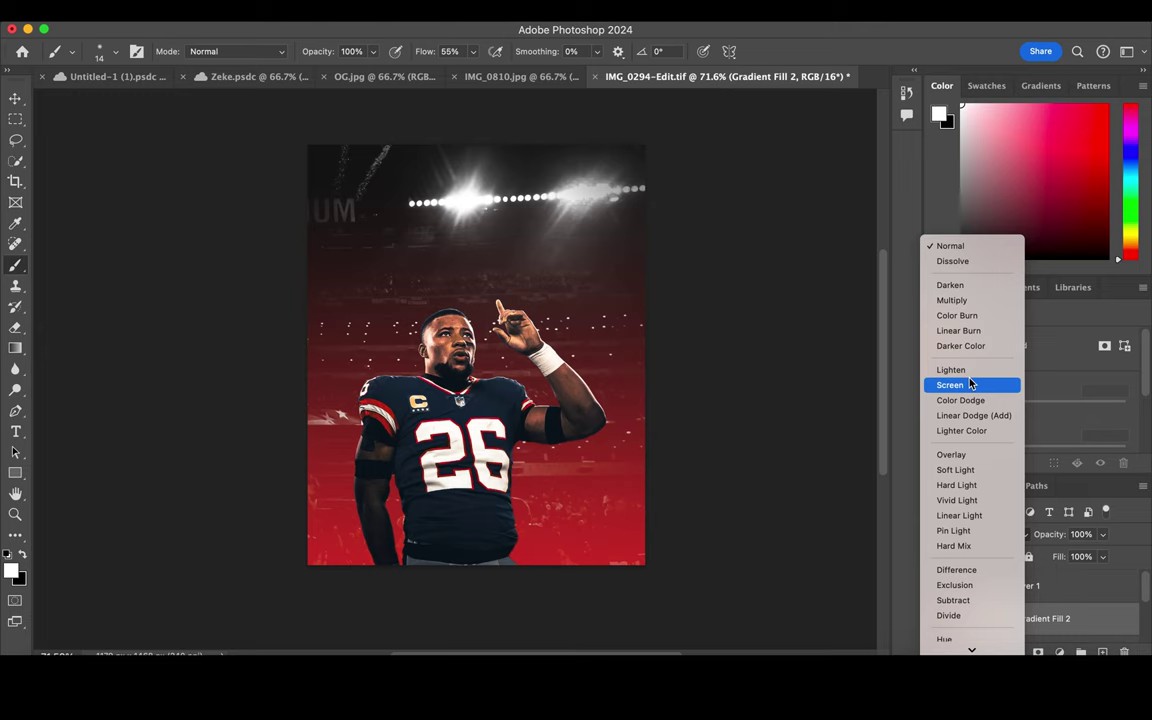
pyautogui.click(969, 372)
pyautogui.doubleClick(963, 617)
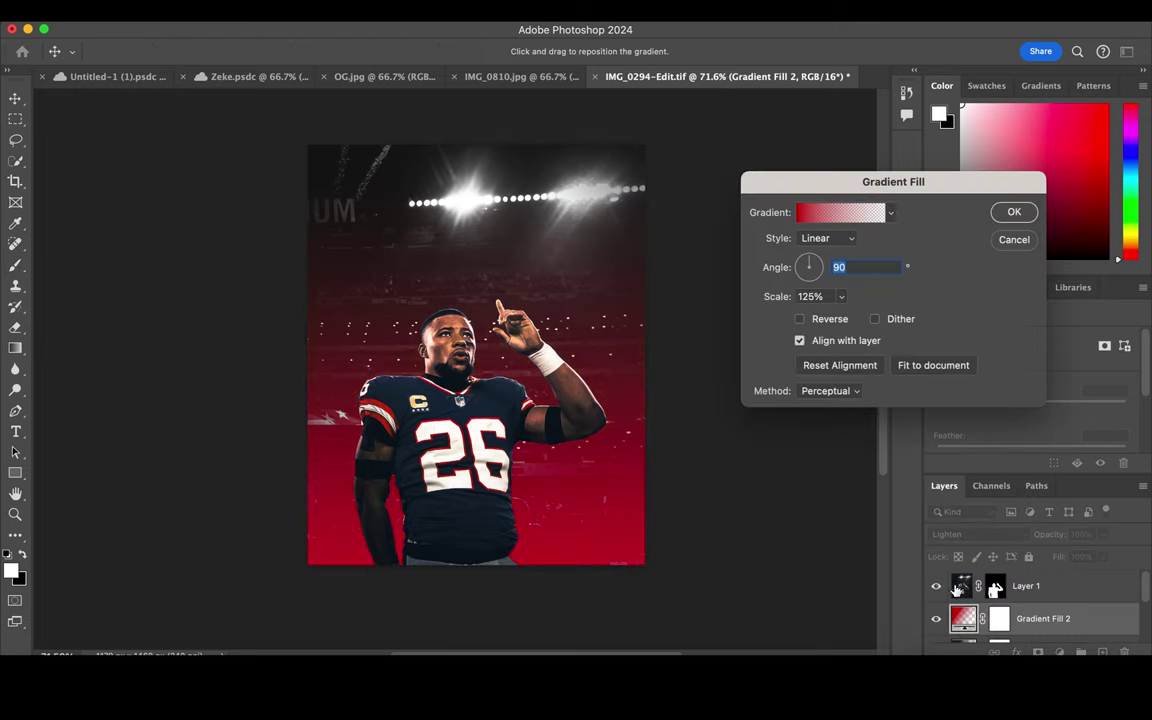
pyautogui.click(801, 319)
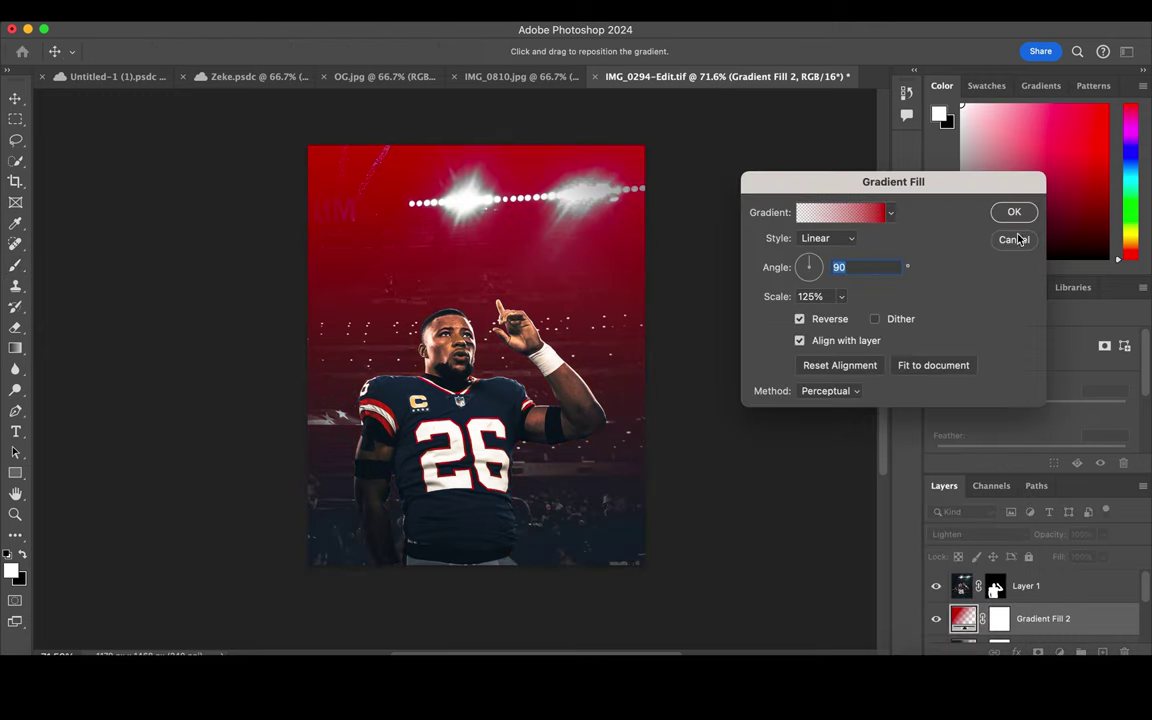
pyautogui.click(1017, 213)
pyautogui.click(970, 538)
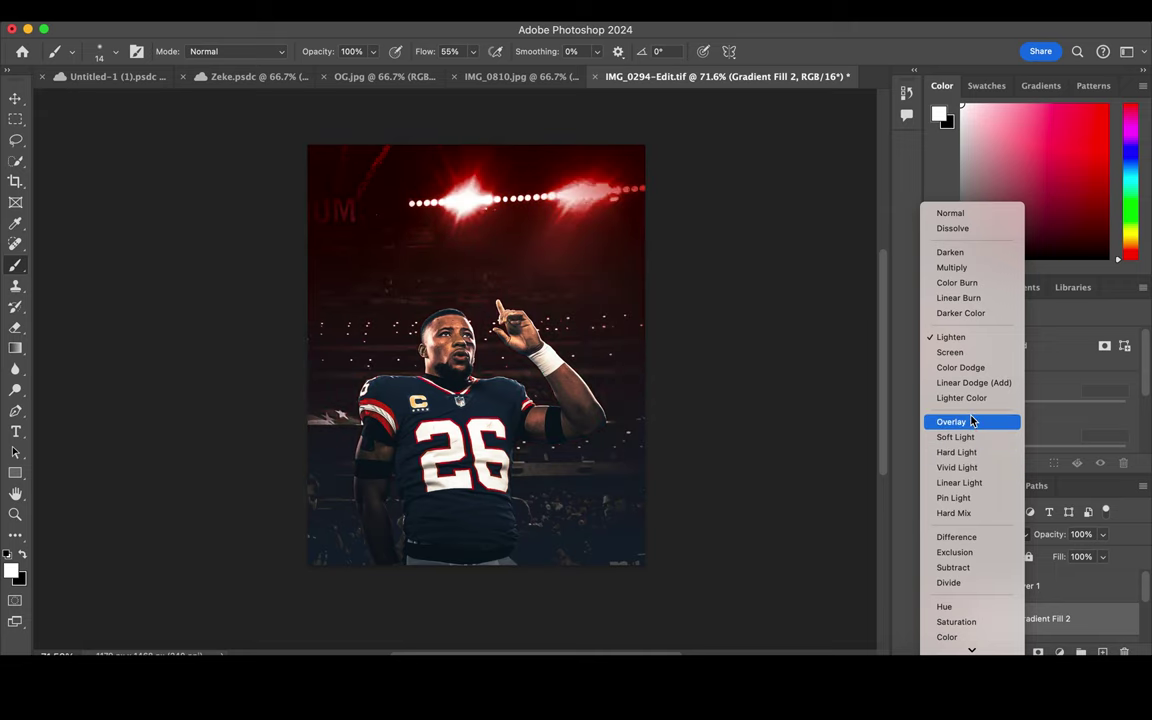
pyautogui.click(969, 422)
# - Add an Outer Glow to Layer 1 in Overlay mode at 29 px size
pyautogui.click(995, 587)
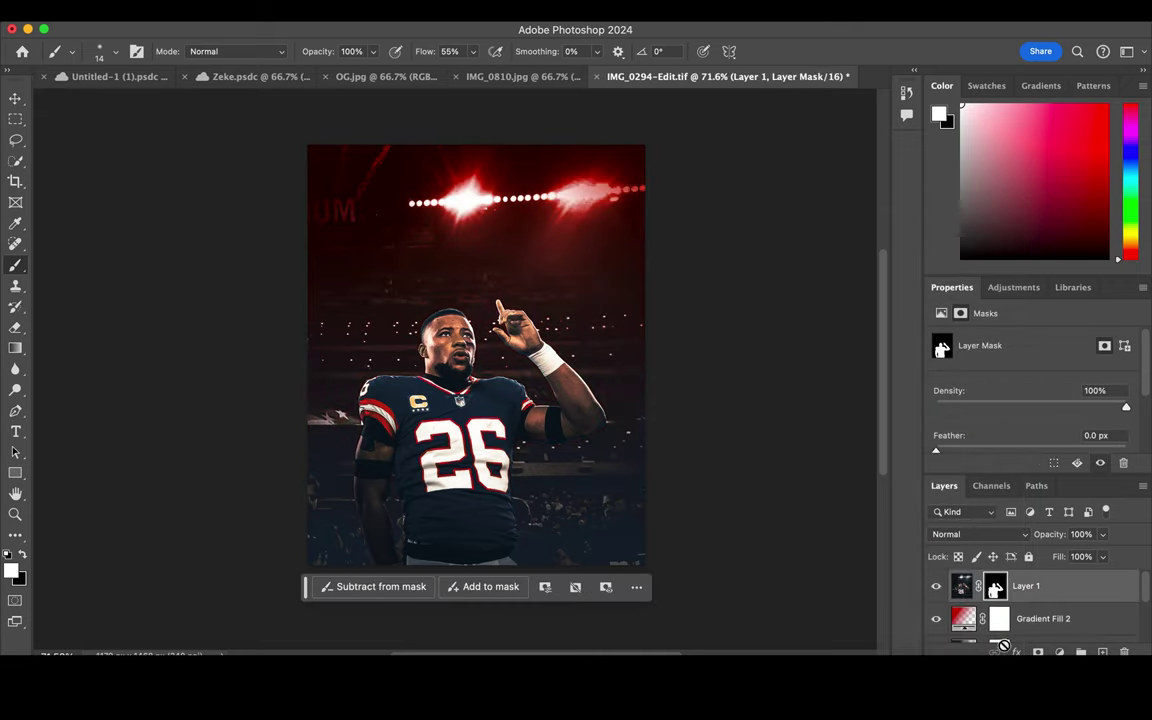
pyautogui.click(1016, 652)
pyautogui.click(1041, 630)
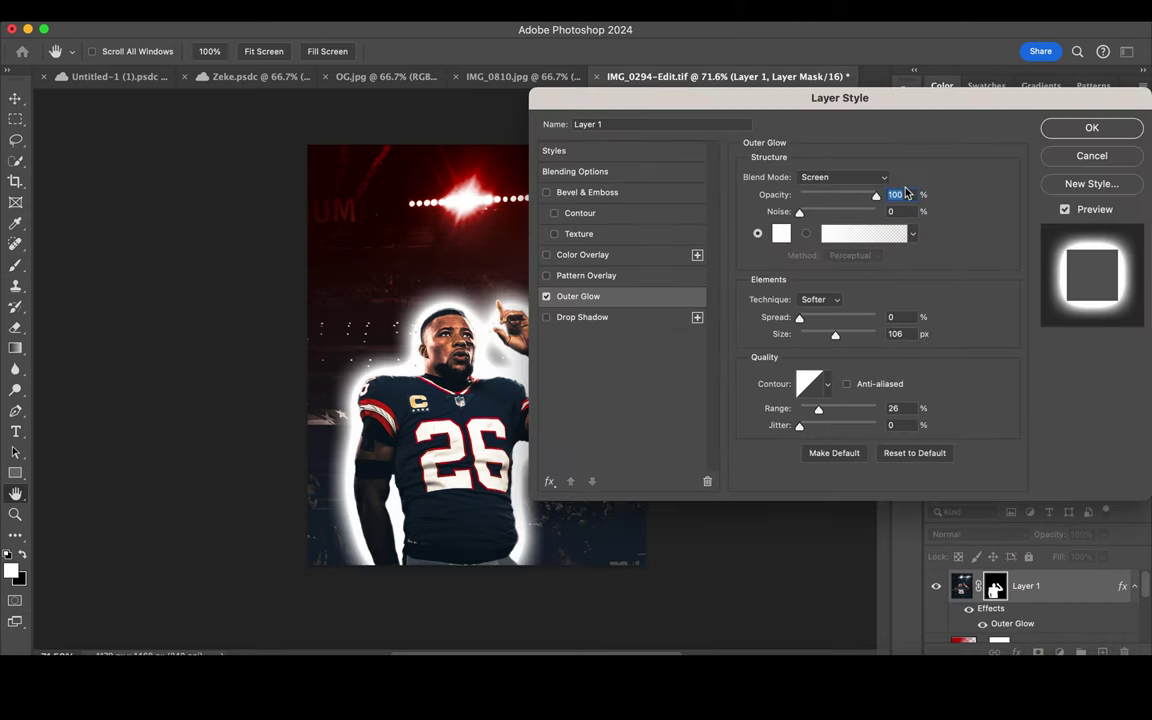
pyautogui.click(843, 177)
pyautogui.click(836, 249)
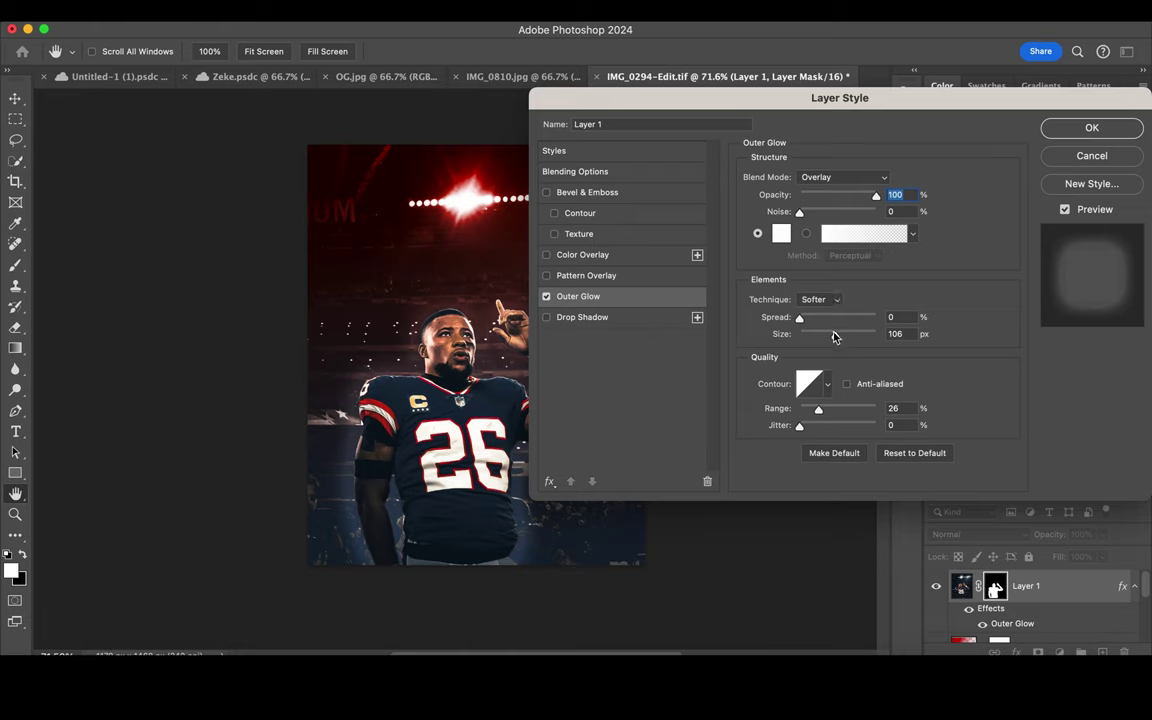
pyautogui.moveTo(835, 336); pyautogui.dragTo(810, 336)
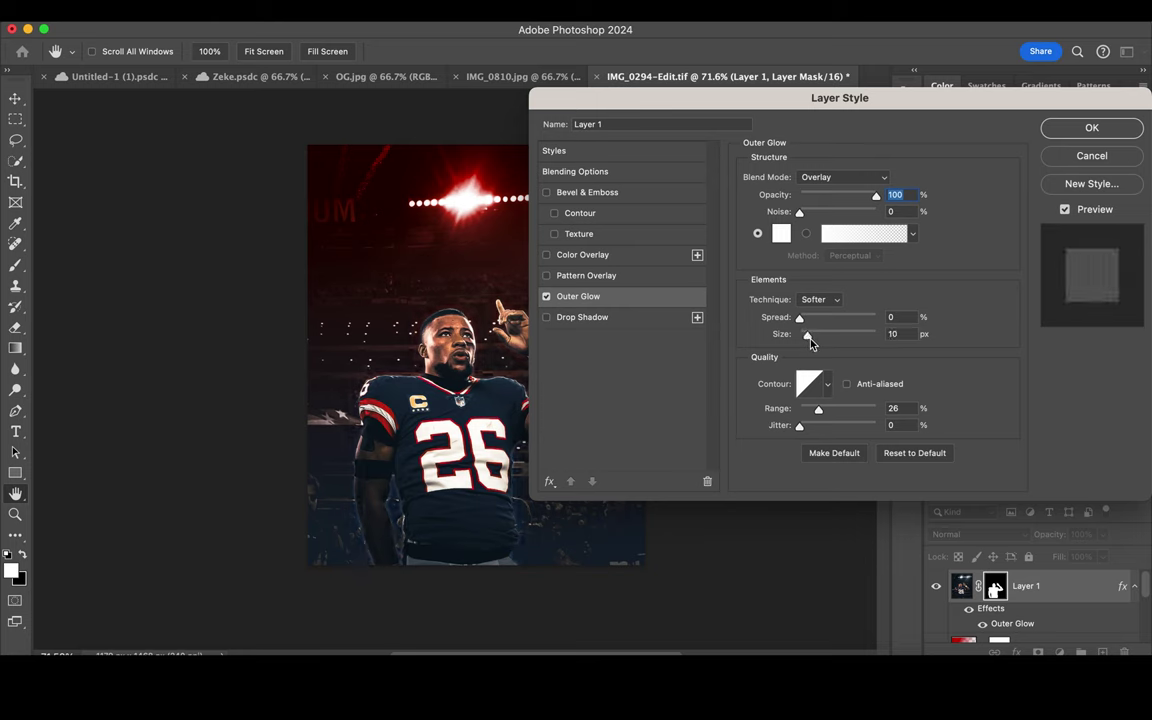
# - Give the glow a red colour, about one-third opacity, and a wider size
pyautogui.click(781, 233)
pyautogui.click(906, 250)
pyautogui.moveTo(906, 250); pyautogui.dragTo(907, 251)
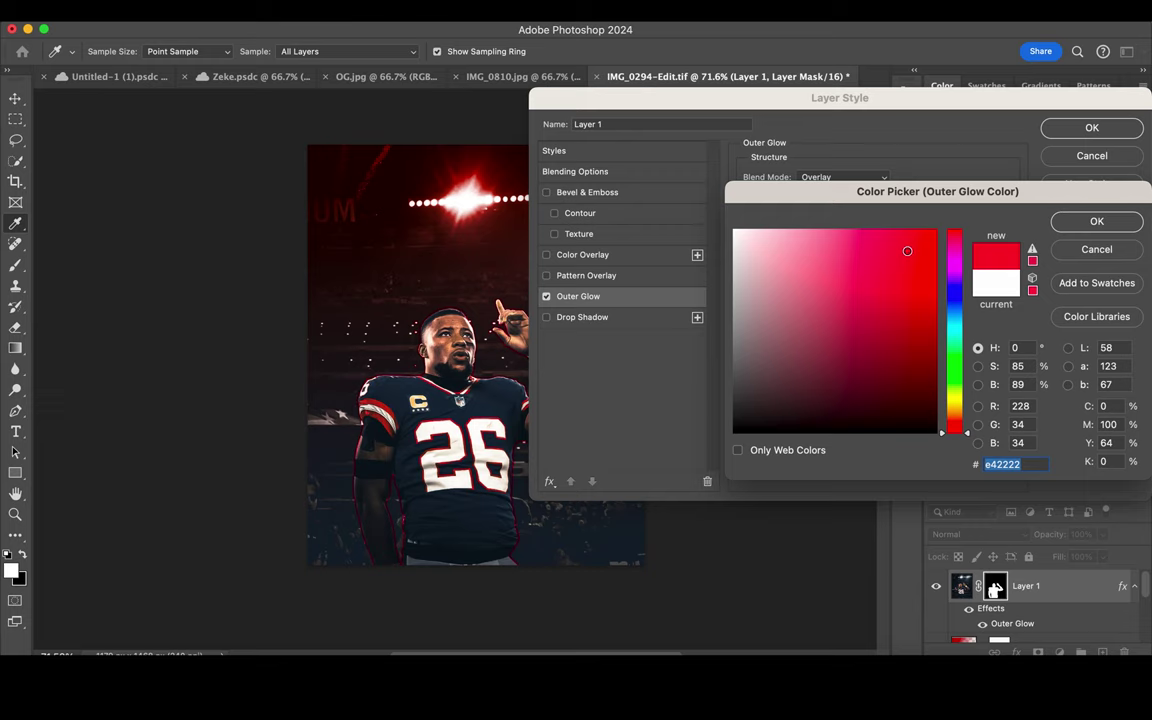
pyautogui.click(1097, 221)
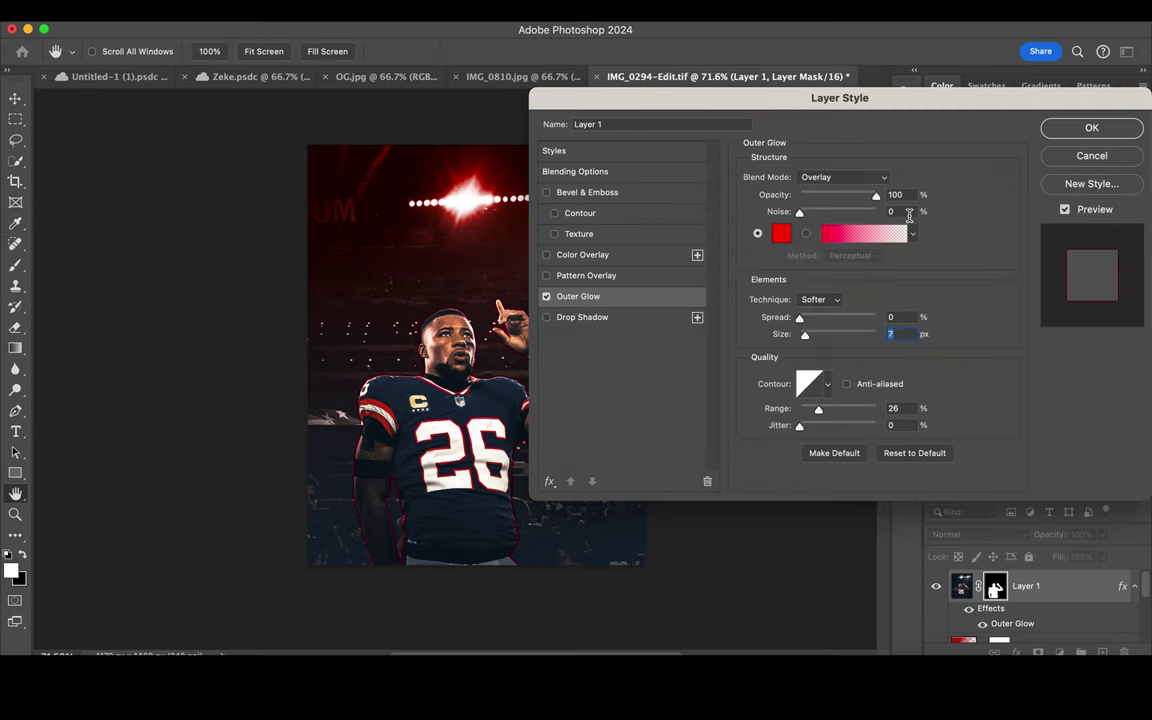
pyautogui.moveTo(818, 193); pyautogui.dragTo(820, 193)
pyautogui.moveTo(818, 334); pyautogui.dragTo(845, 337)
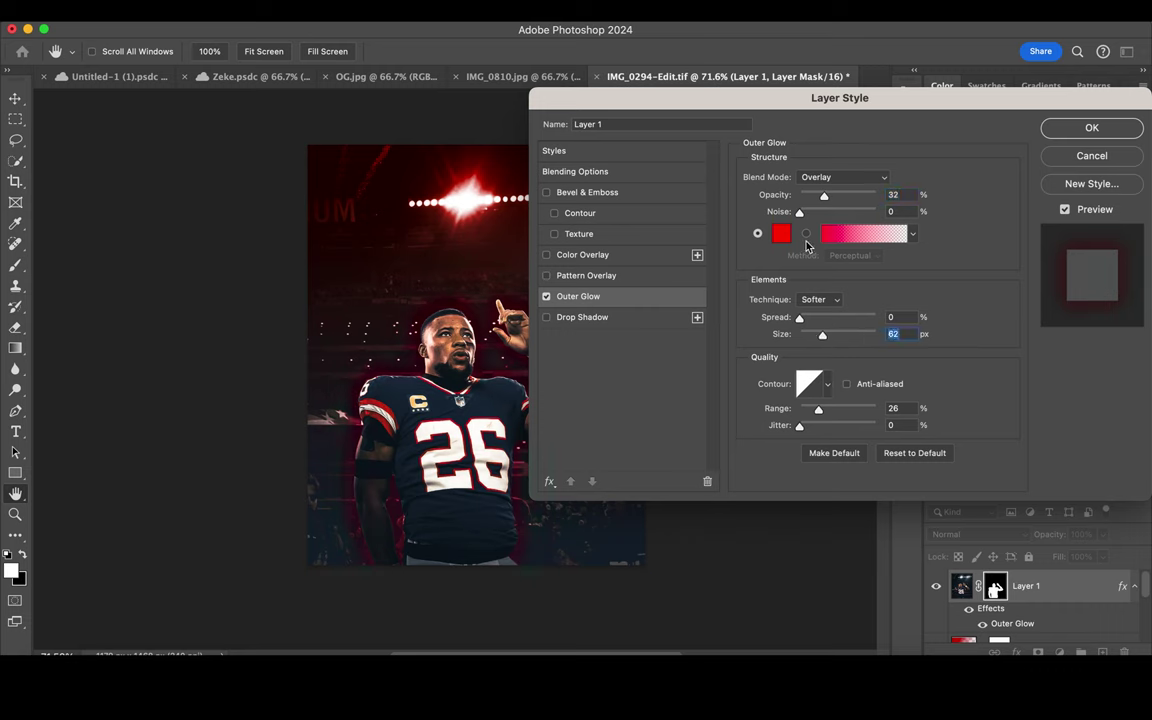
# - Try a darker red glow colour, then cancel the Outer Glow entirely
pyautogui.click(781, 233)
pyautogui.click(901, 359)
pyautogui.moveTo(901, 359); pyautogui.dragTo(735, 231)
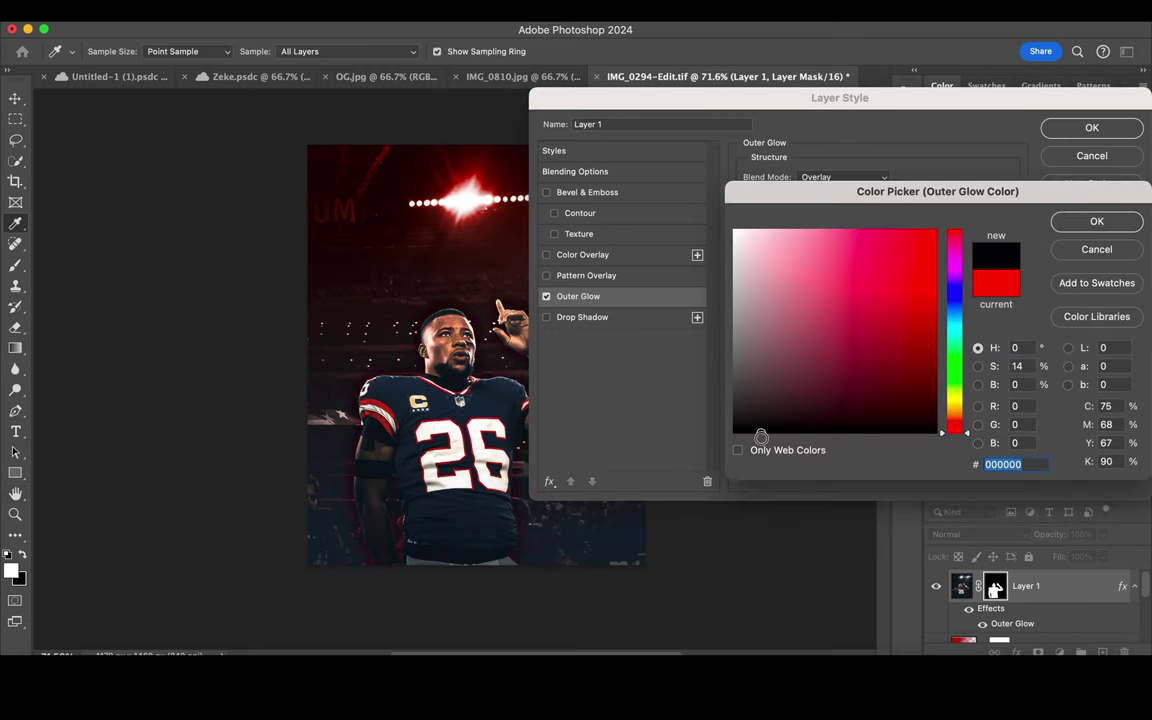
pyautogui.click(1092, 251)
pyautogui.click(1091, 156)
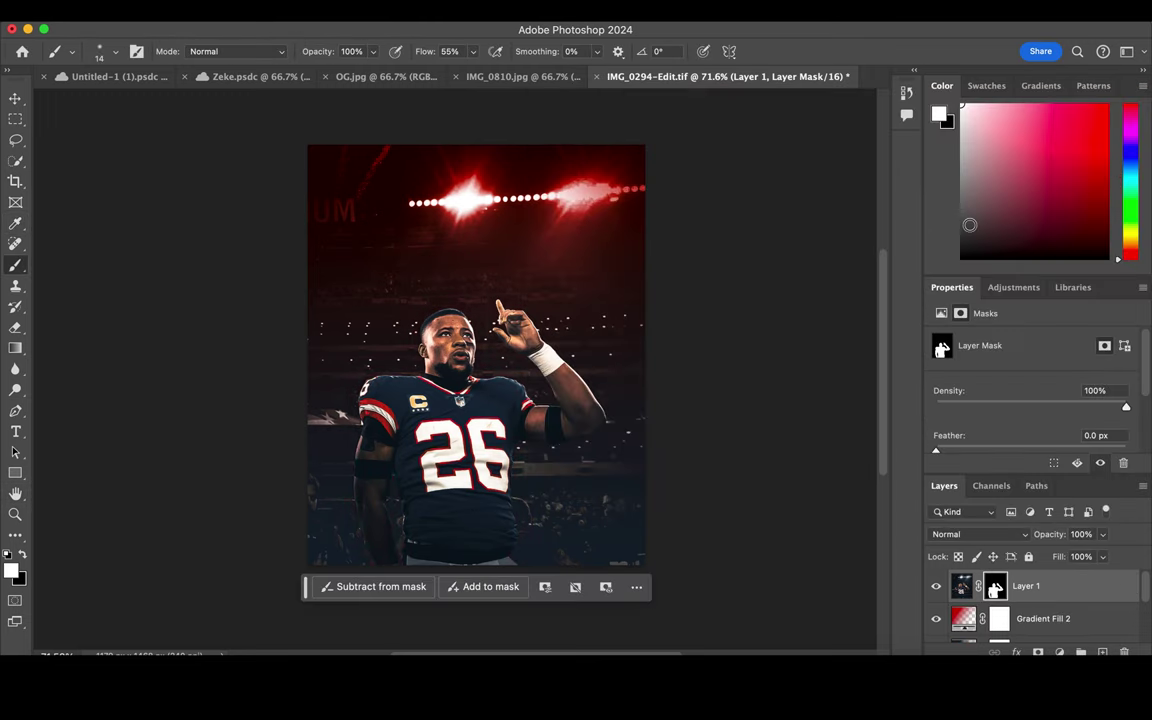
pyautogui.click(1044, 619)
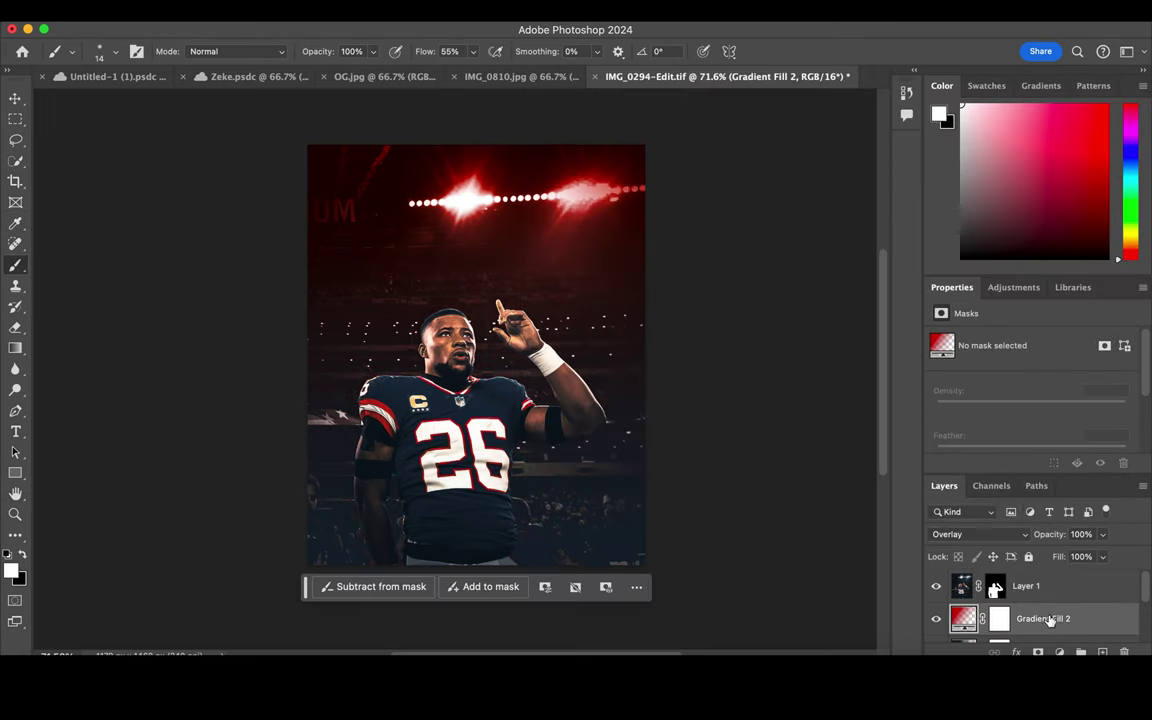
# - On a new empty layer, paint grey streaks with the starwalt_honeycomb6 splash brush
pyautogui.hotkey('ctrl', 'shift', 'alt', 'n')
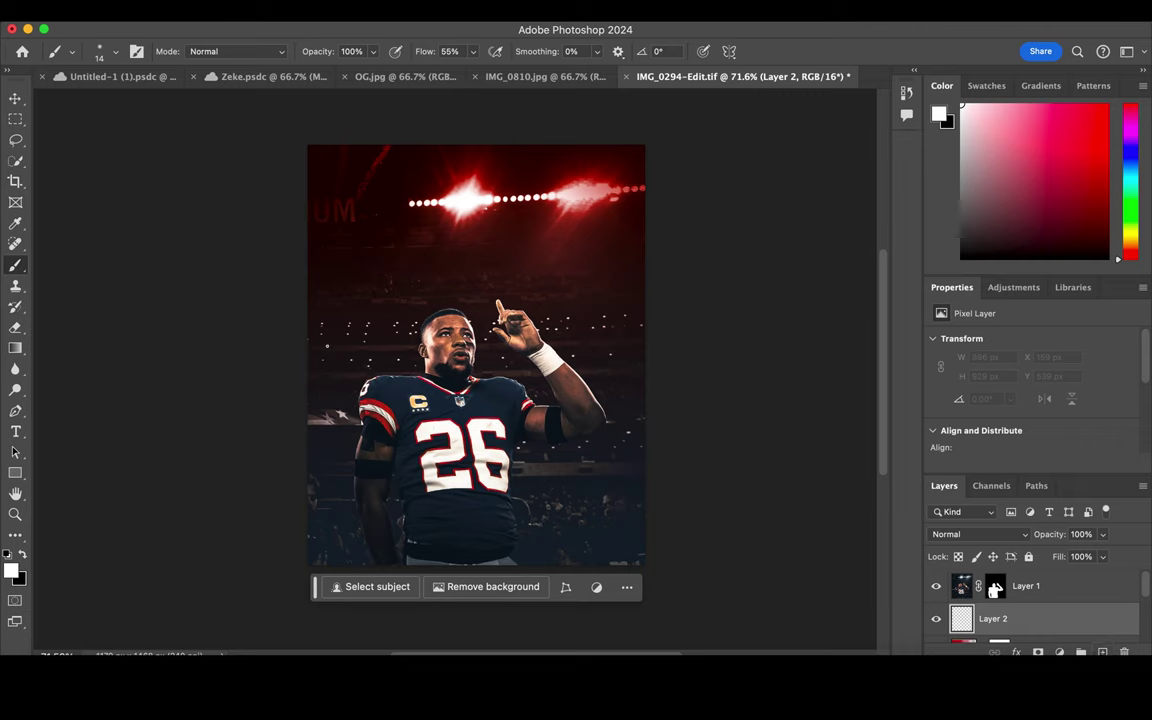
pyautogui.click(116, 53)
pyautogui.scroll(-2, 130, 255)
pyautogui.scroll(-2, 130, 255)
pyautogui.scroll(-2, 130, 255)
pyautogui.scroll(-2, 130, 255)
pyautogui.click(128, 248)
pyautogui.click(485, 487)
pyautogui.moveTo(485, 487)
pyautogui.mouseDown()
pyautogui.moveTo(488, 290)
pyautogui.moveTo(475, 180)
pyautogui.moveTo(680, 350)
pyautogui.mouseUp()
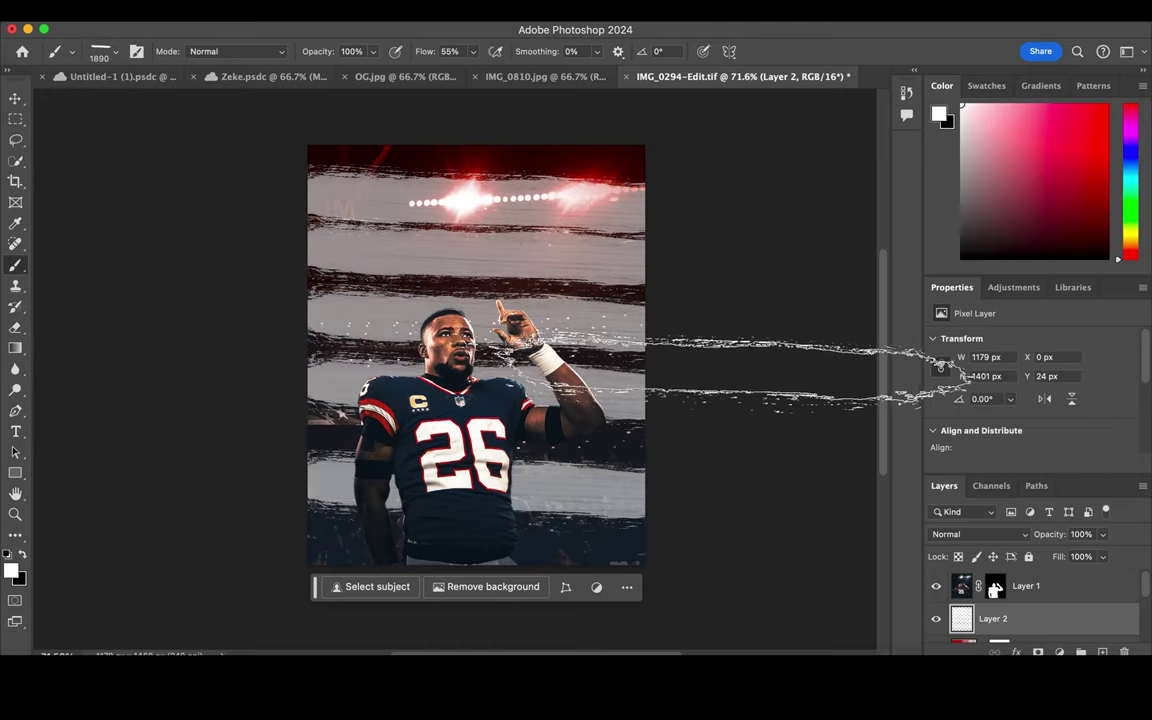
# - Undo the splash streaks and repaint them with the DryBrush2 brush across the middle and lower image
pyautogui.click(997, 536)
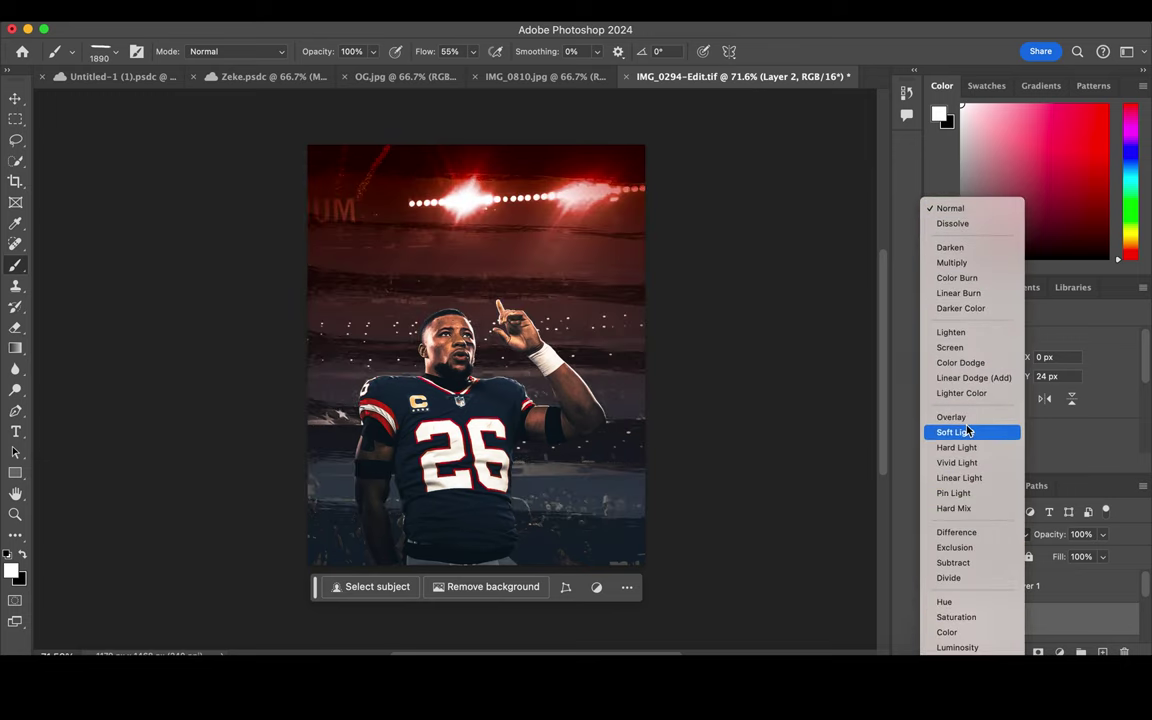
pyautogui.click(966, 418)
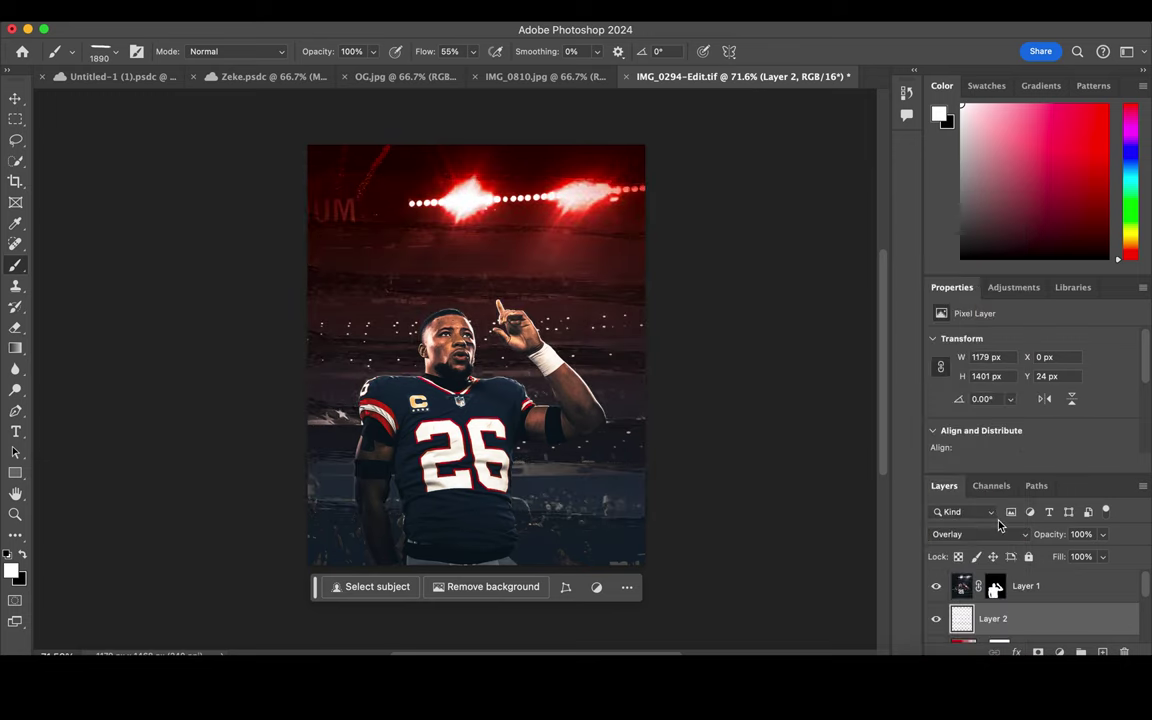
pyautogui.press('Delete')
pyautogui.hotkey('ctrl', 'z')
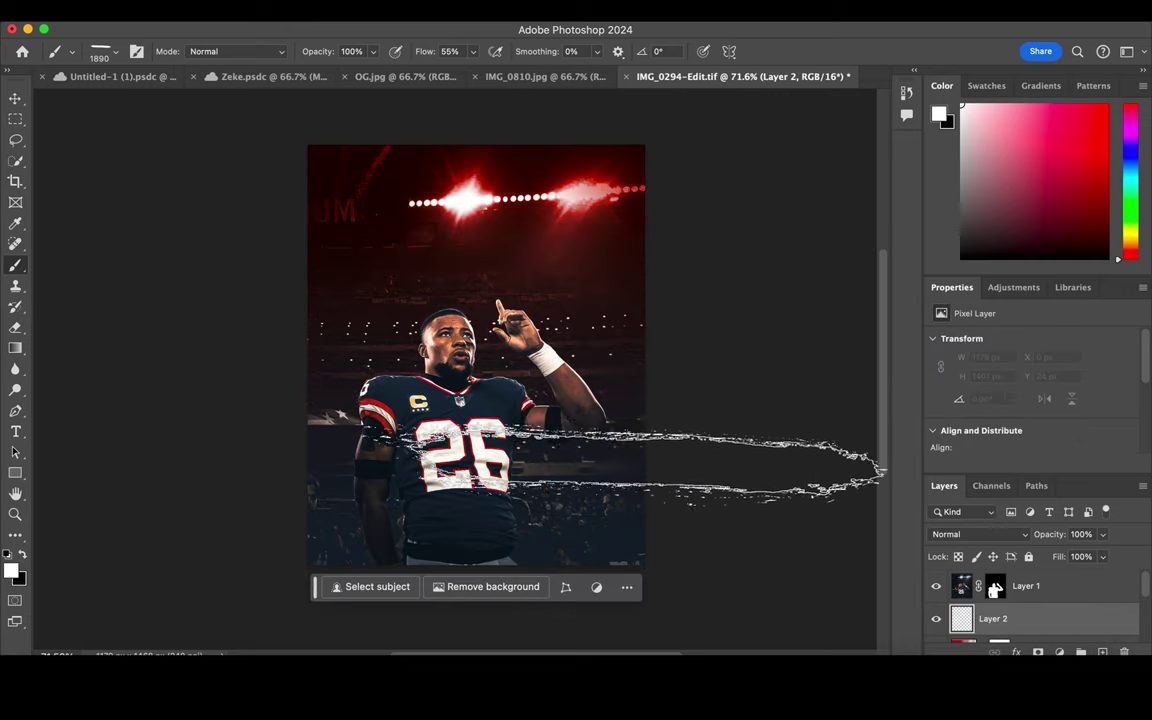
pyautogui.click(116, 52)
pyautogui.click(132, 303)
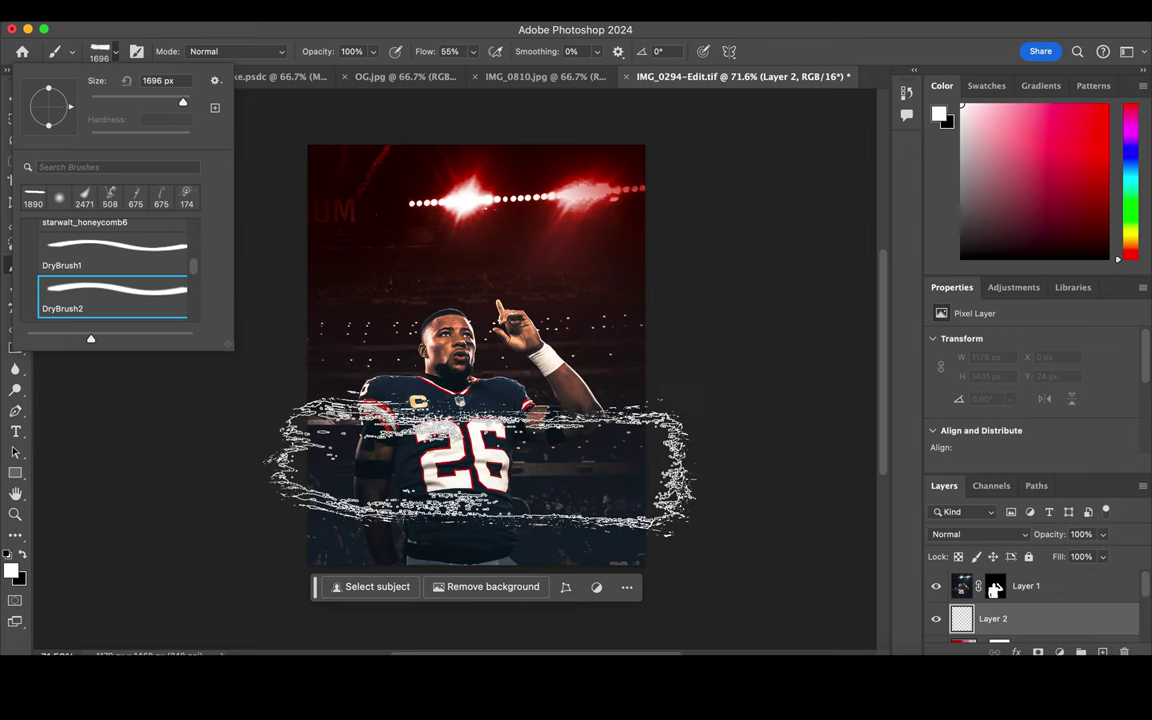
pyautogui.moveTo(480, 465); pyautogui.dragTo(485, 308)
pyautogui.click(485, 300)
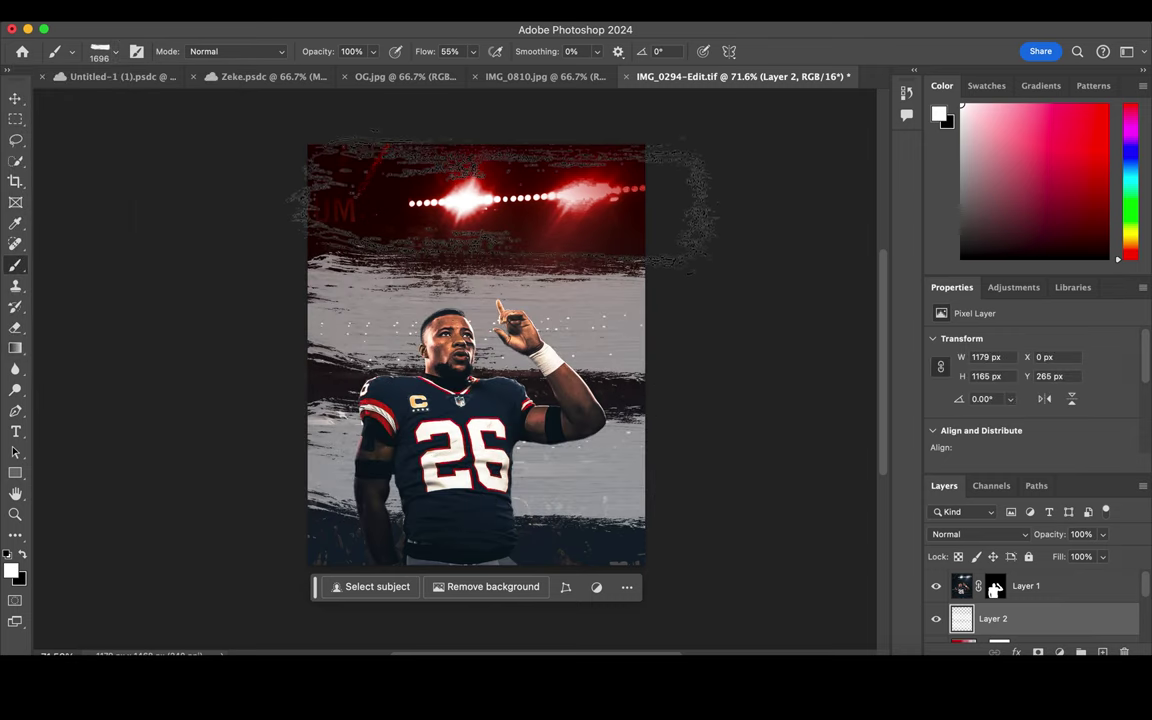
# - Set the dry-brush streak layer's blend mode to Overlay
pyautogui.click(15, 98)
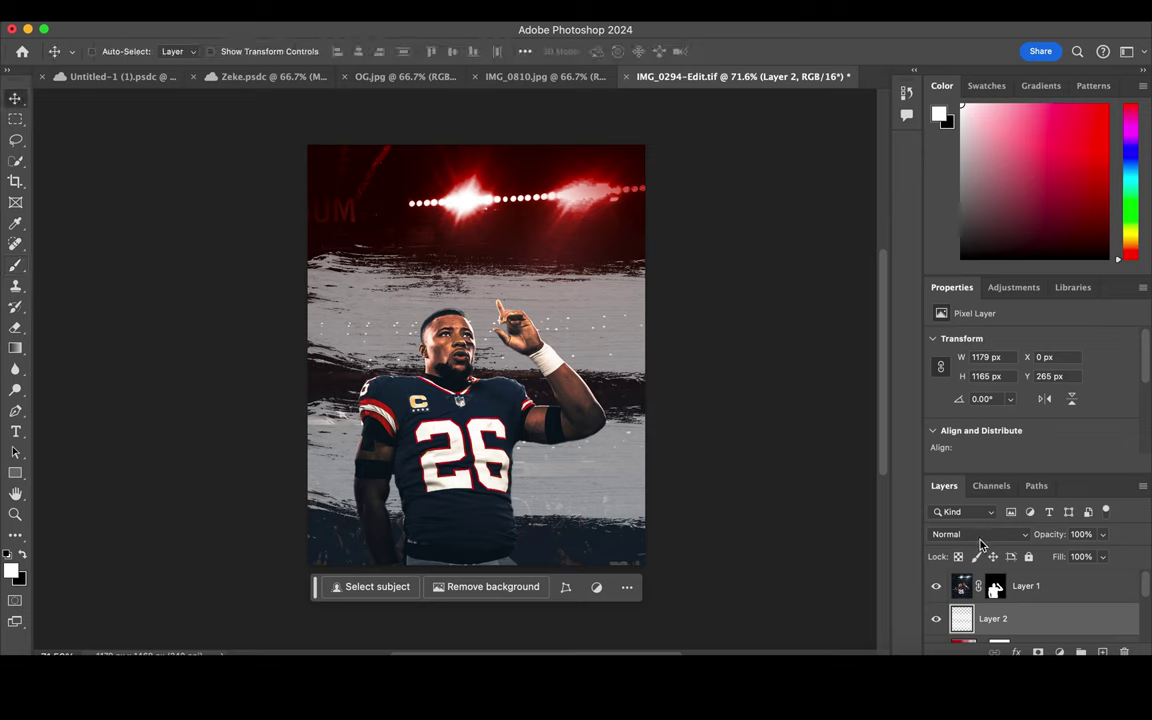
pyautogui.click(980, 540)
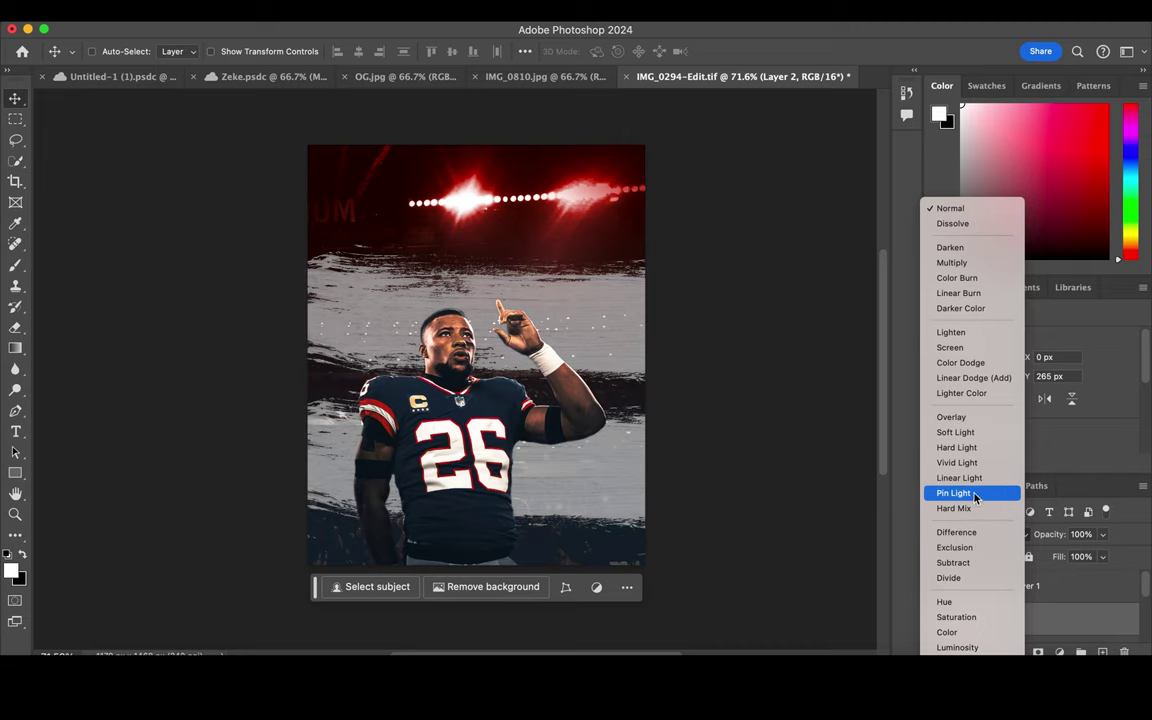
pyautogui.click(955, 417)
pyautogui.scroll(-2, 1021, 600)
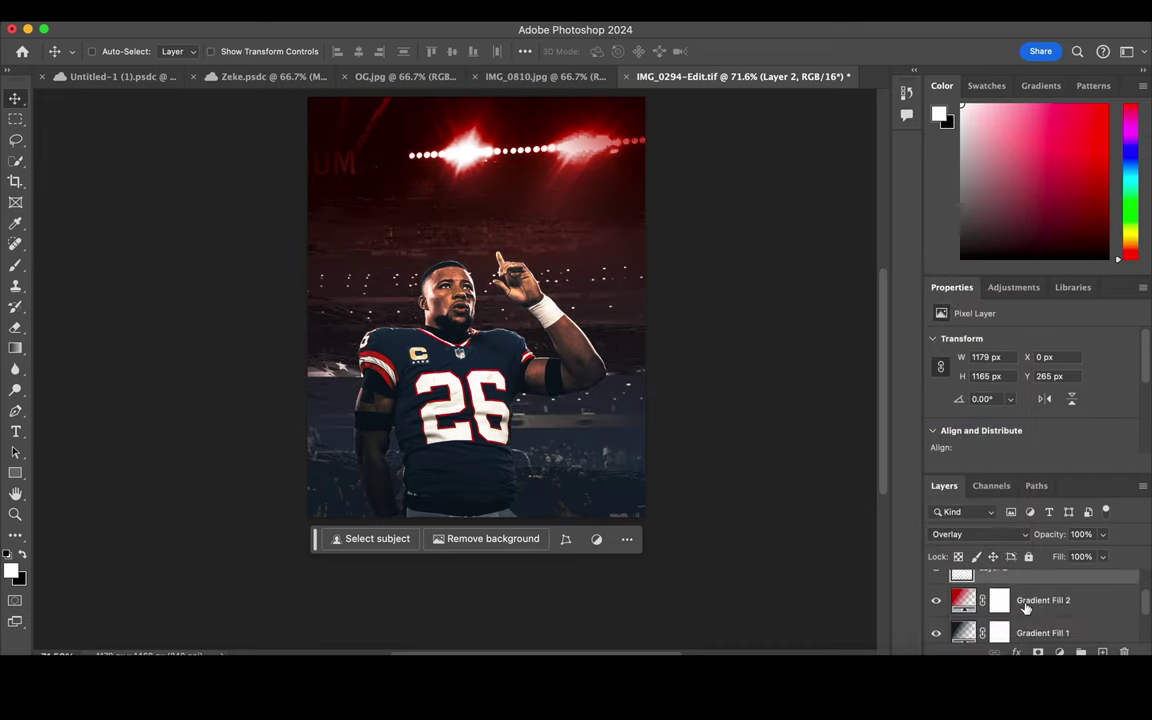
# - Duplicate the streak layer and give the copy a white Color Overlay effect in Overlay mode
pyautogui.hotkey('ctrl', 'j')
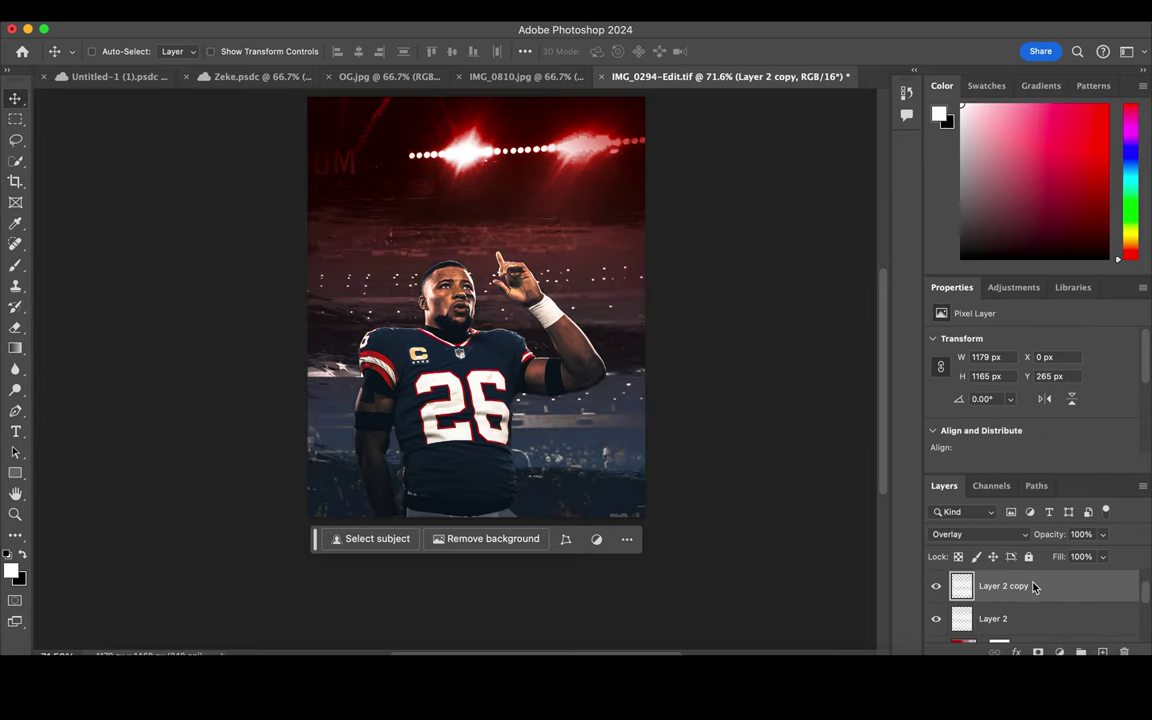
pyautogui.click(1016, 650)
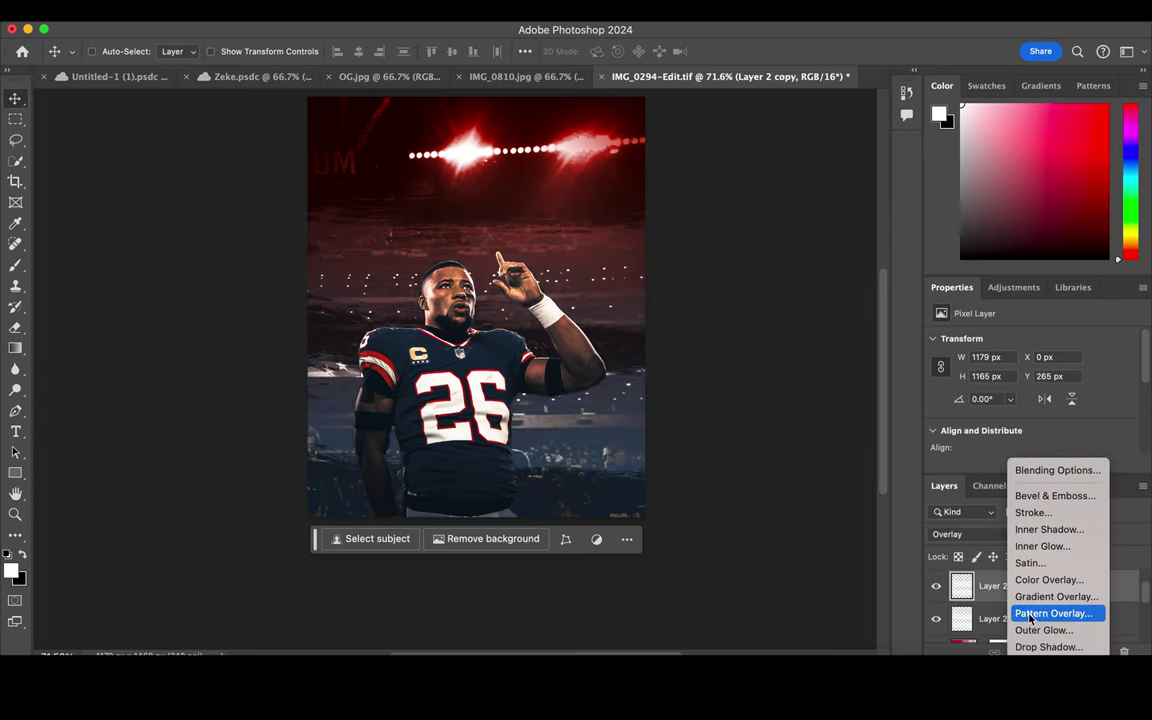
pyautogui.press('Escape')
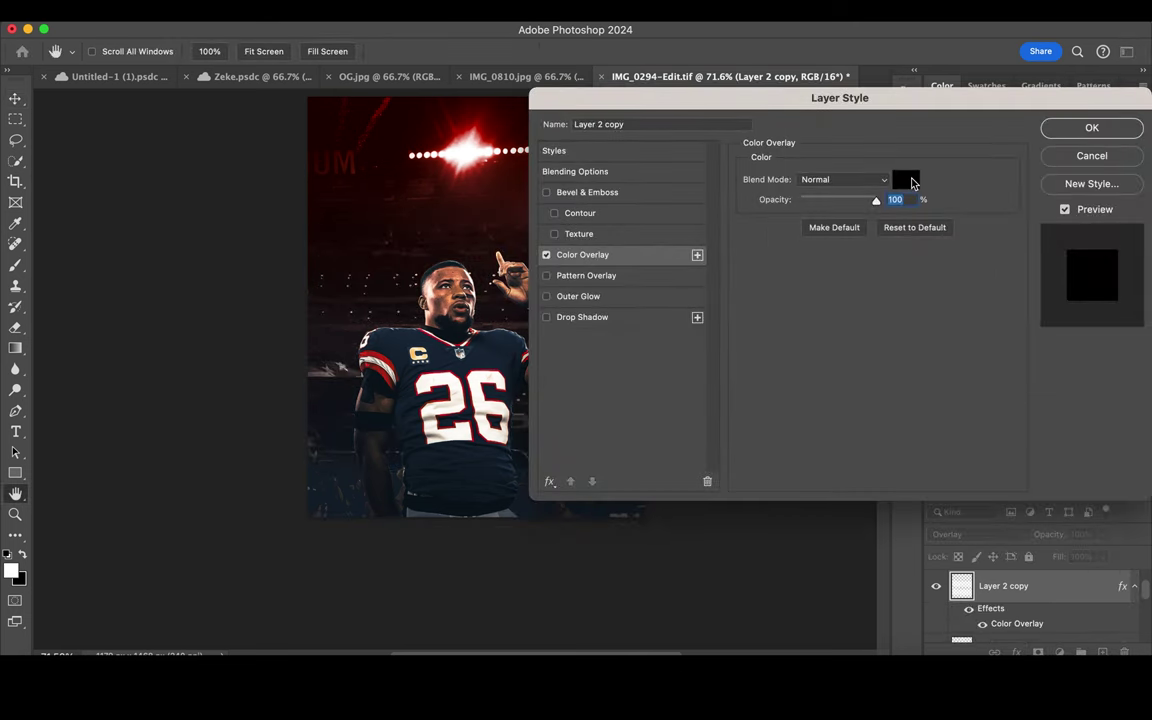
pyautogui.click(906, 179)
pyautogui.click(882, 301)
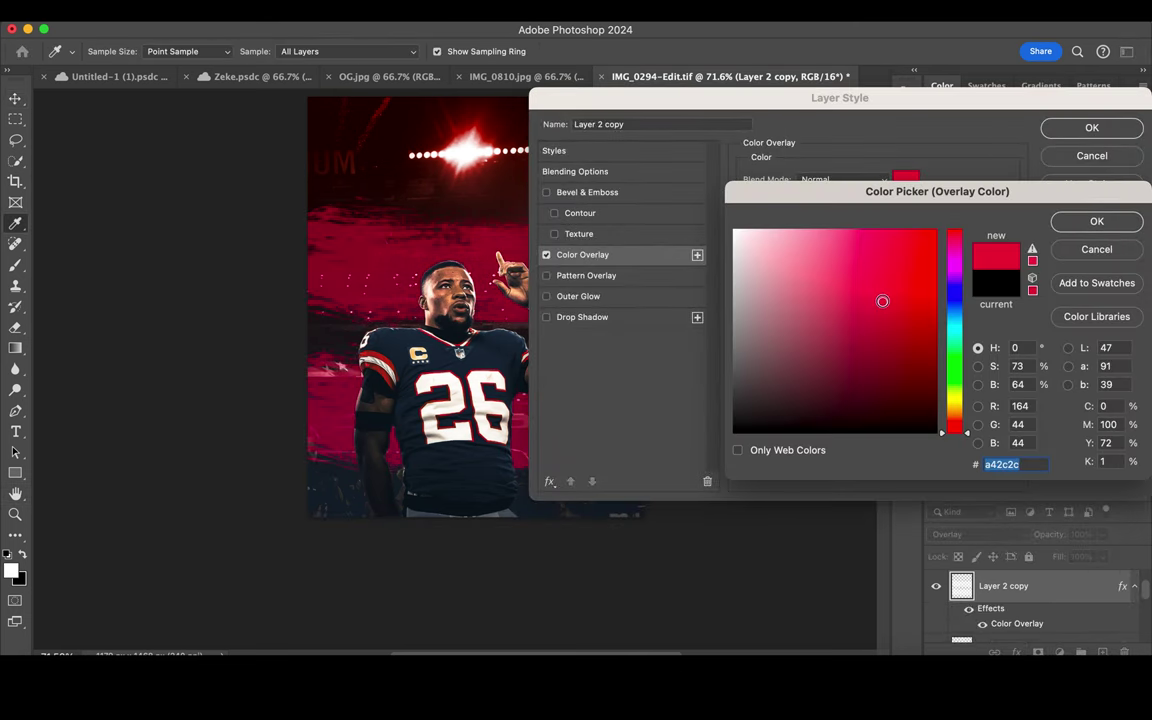
pyautogui.click(955, 293)
pyautogui.moveTo(923, 285); pyautogui.dragTo(657, 221)
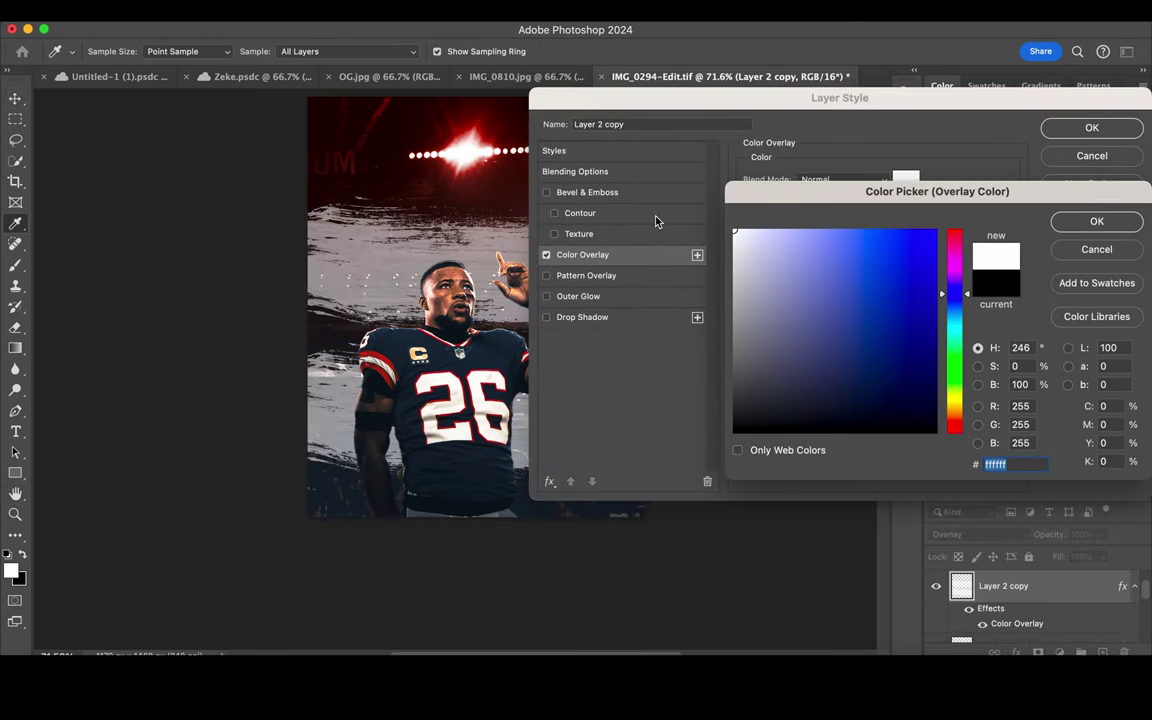
pyautogui.click(1055, 228)
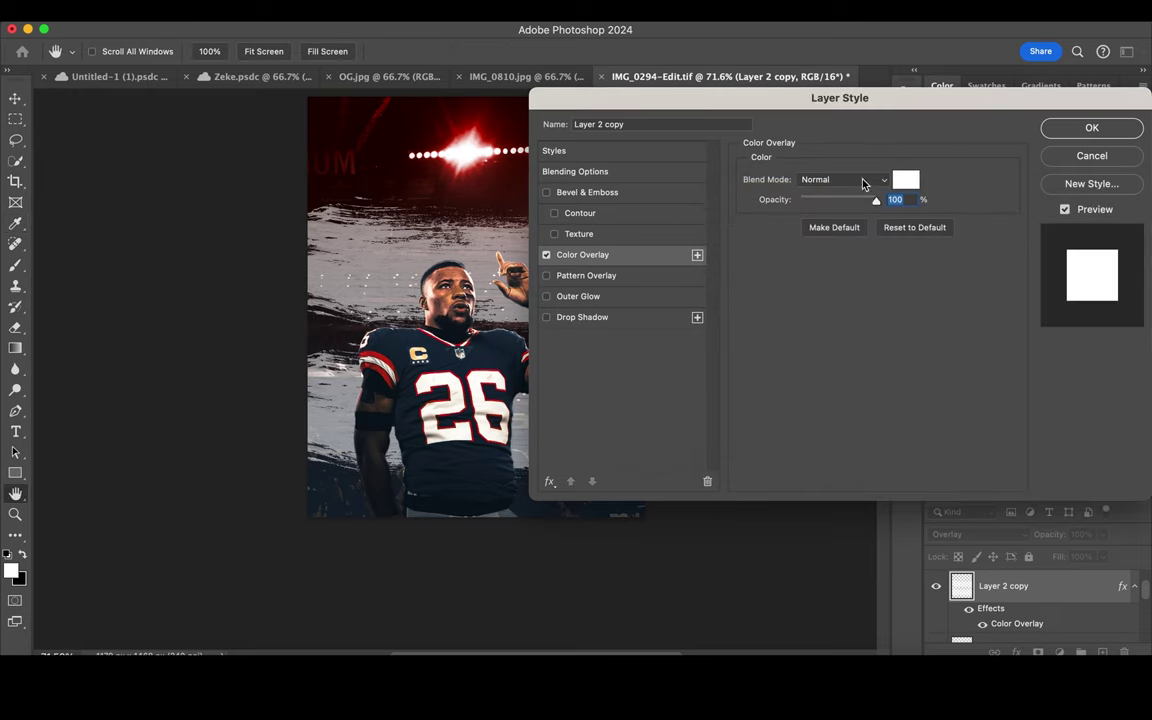
pyautogui.click(864, 184)
pyautogui.click(840, 389)
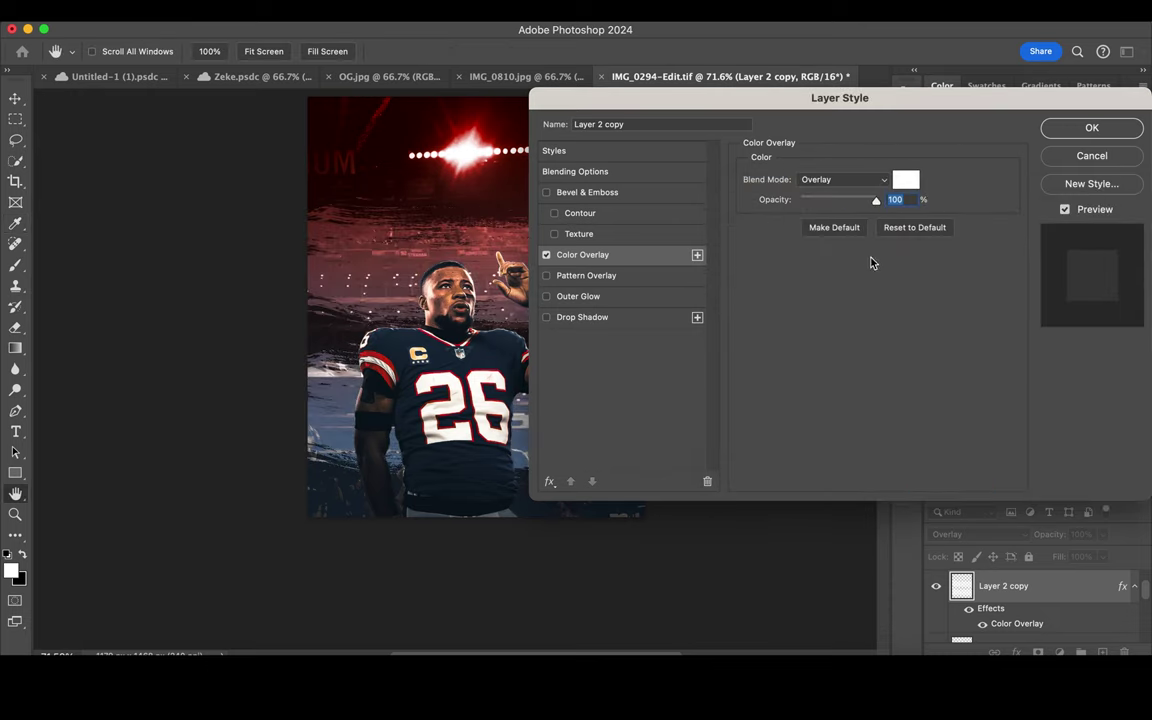
pyautogui.click(1055, 131)
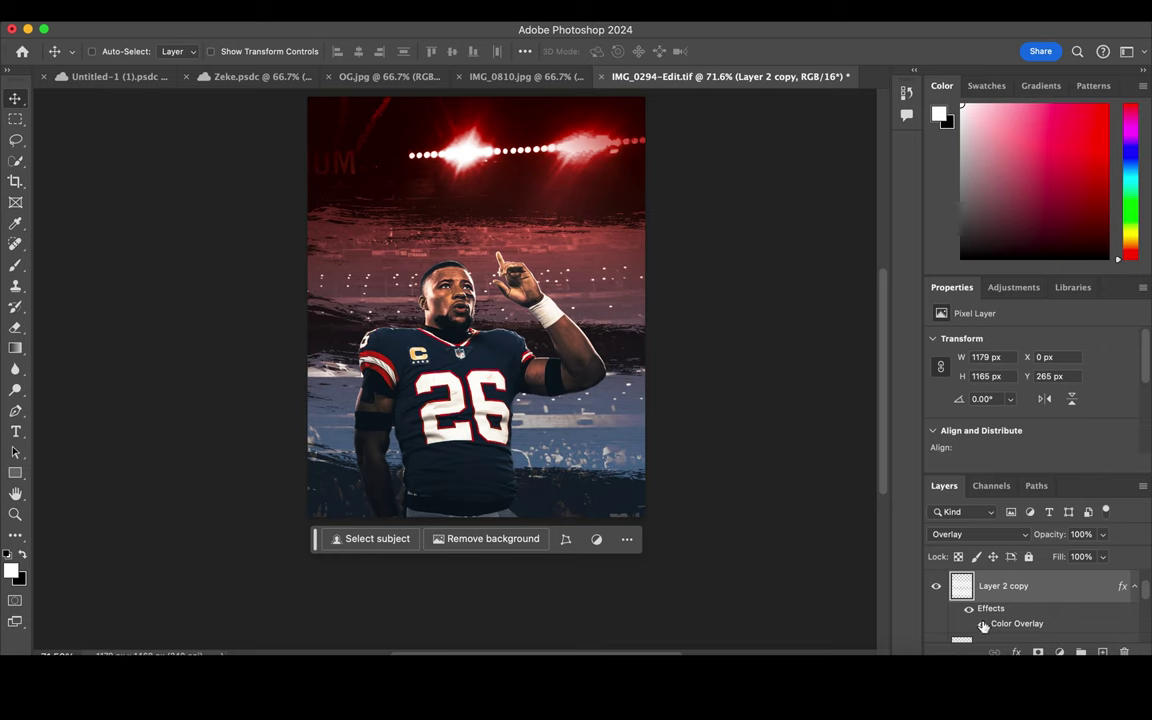
# - Keep Layer 2 copy in Overlay and move it above Gradient Fill 1
pyautogui.click(983, 539)
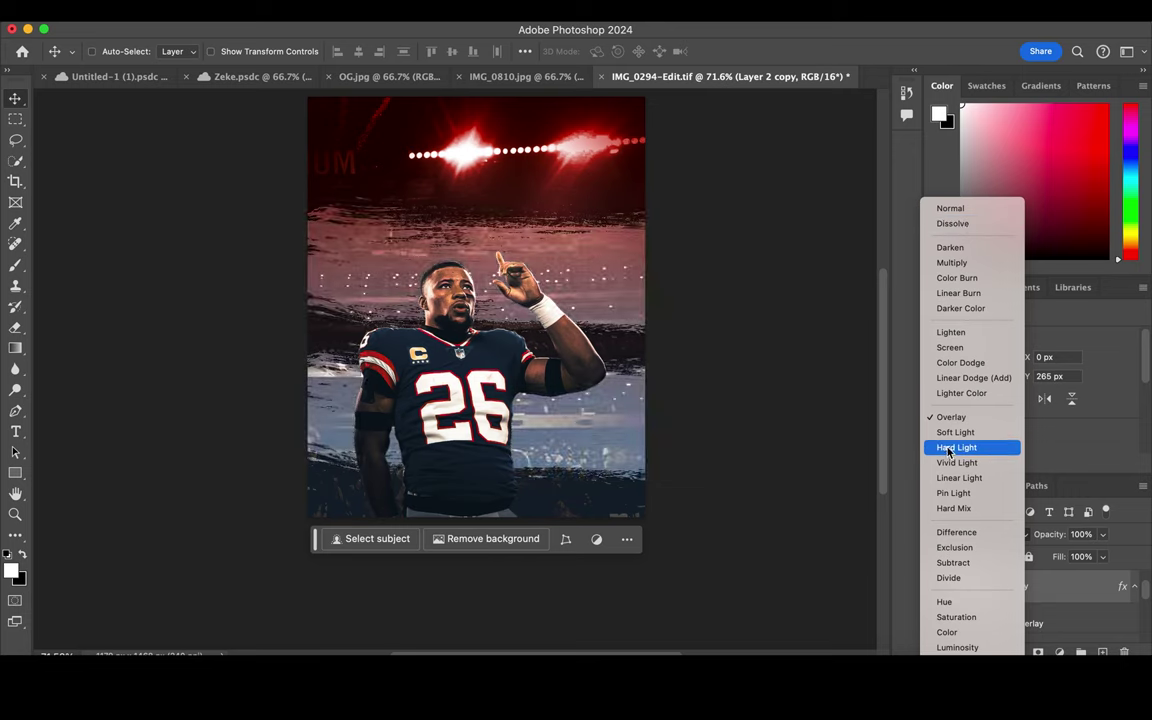
pyautogui.click(950, 420)
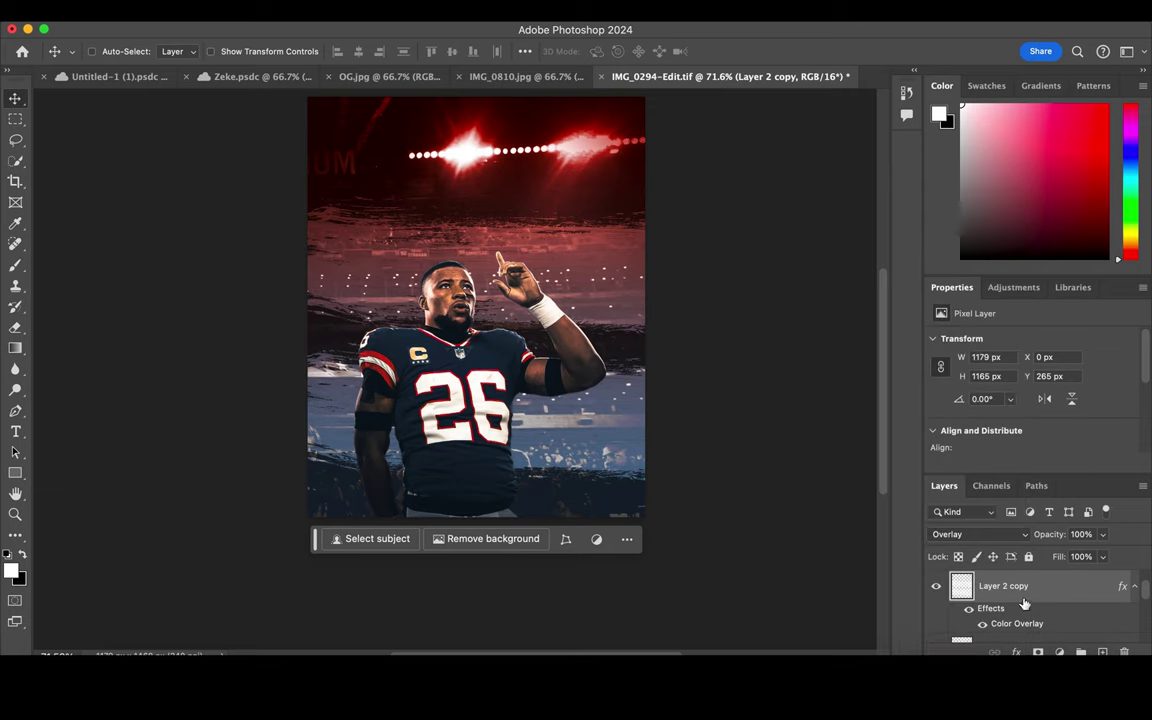
pyautogui.scroll(-3, 1014, 591)
pyautogui.click(1010, 578)
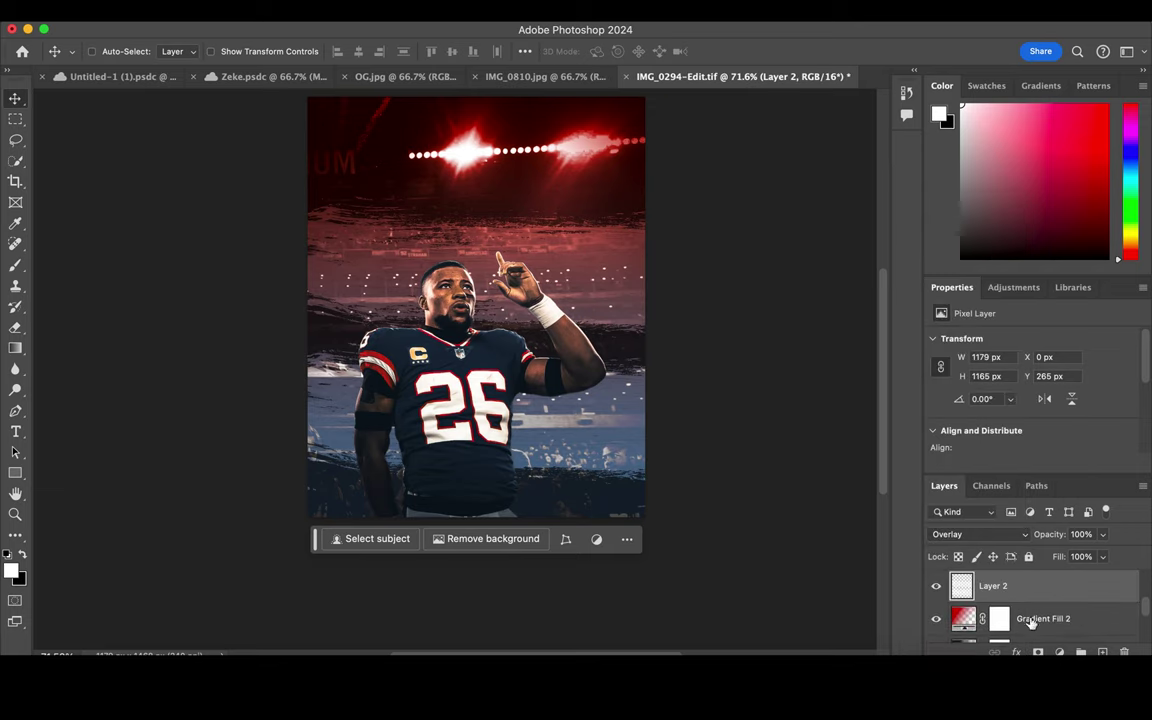
pyautogui.scroll(2, 1031, 622)
pyautogui.scroll(-2, 1028, 620)
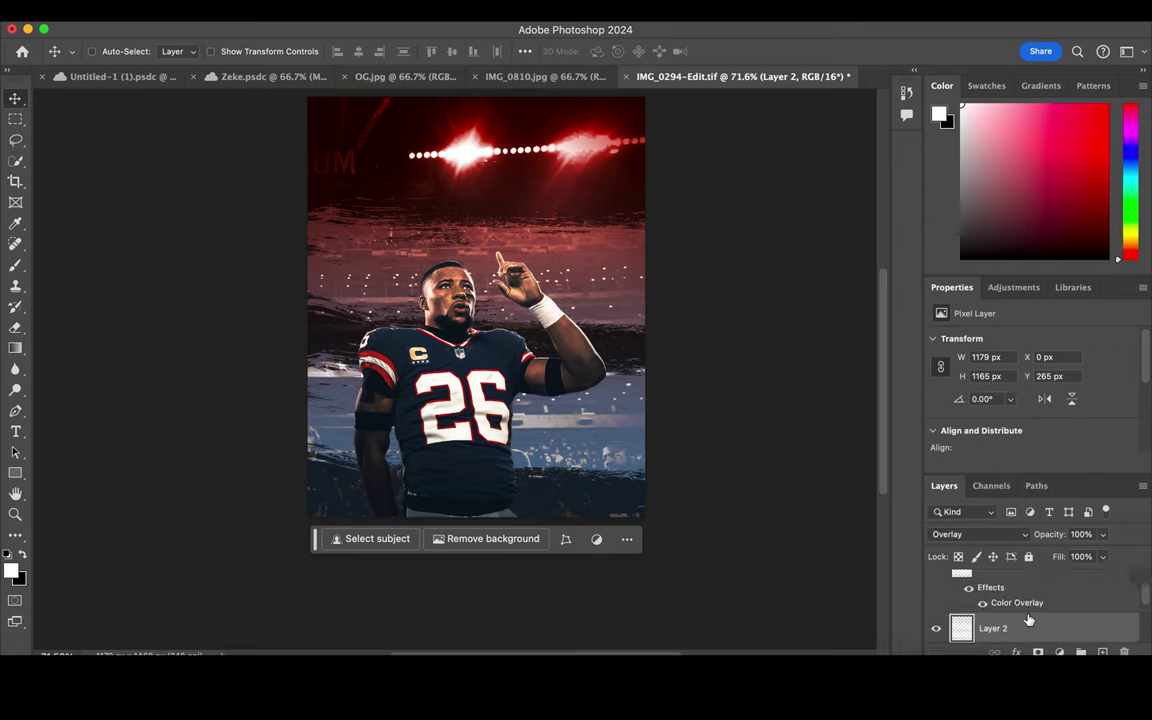
pyautogui.click(1030, 625)
pyautogui.moveTo(1020, 582)
pyautogui.mouseDown()
pyautogui.moveTo(1003, 596)
pyautogui.moveTo(1005, 580)
pyautogui.mouseUp()
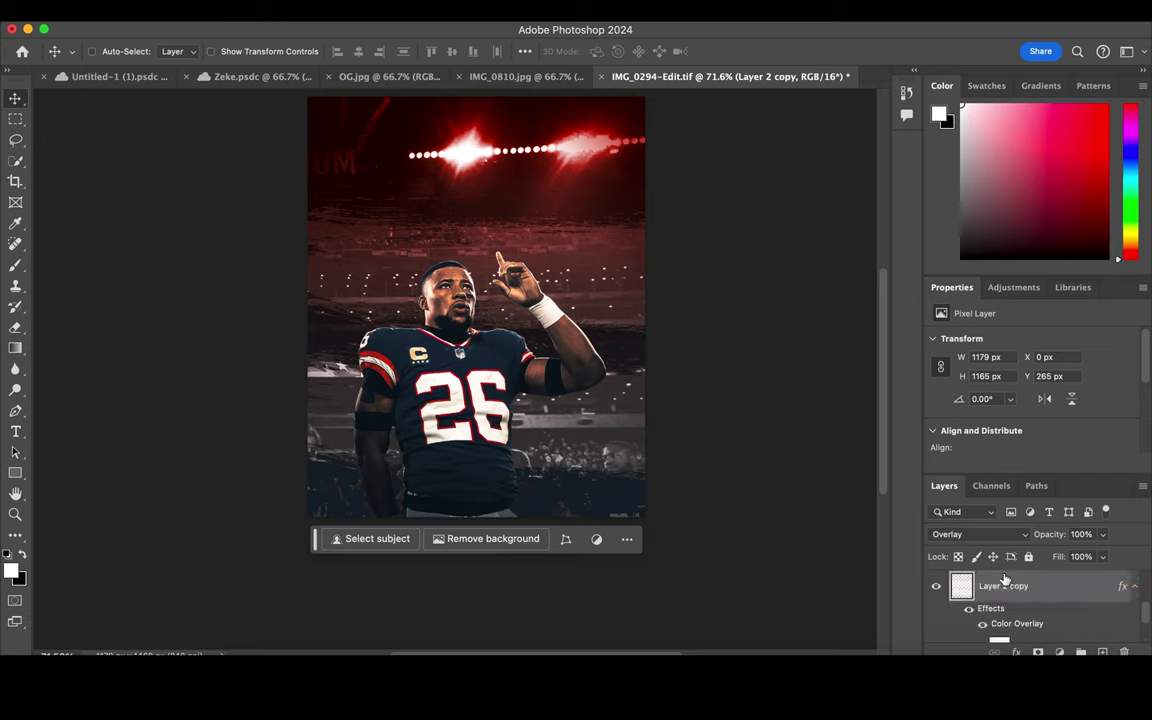
pyautogui.scroll(2, 1005, 585)
pyautogui.scroll(-3, 1005, 590)
pyautogui.scroll(3, 1008, 600)
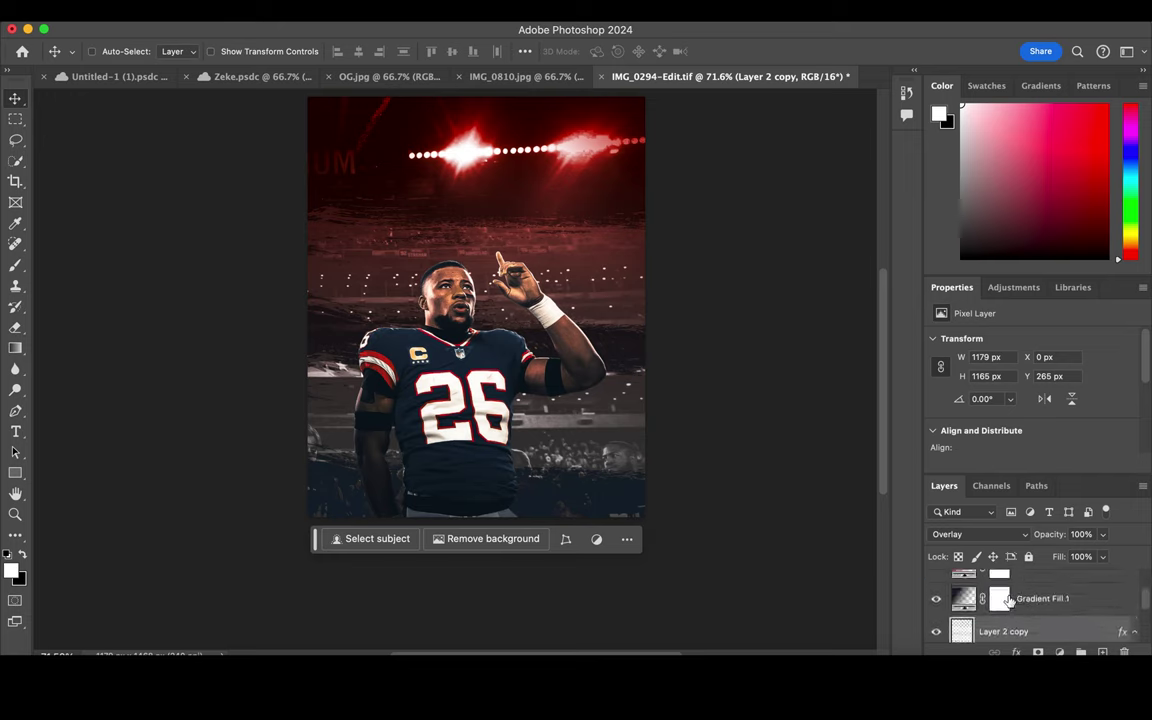
pyautogui.moveTo(1013, 628); pyautogui.dragTo(1010, 592)
pyautogui.scroll(2, 1010, 597)
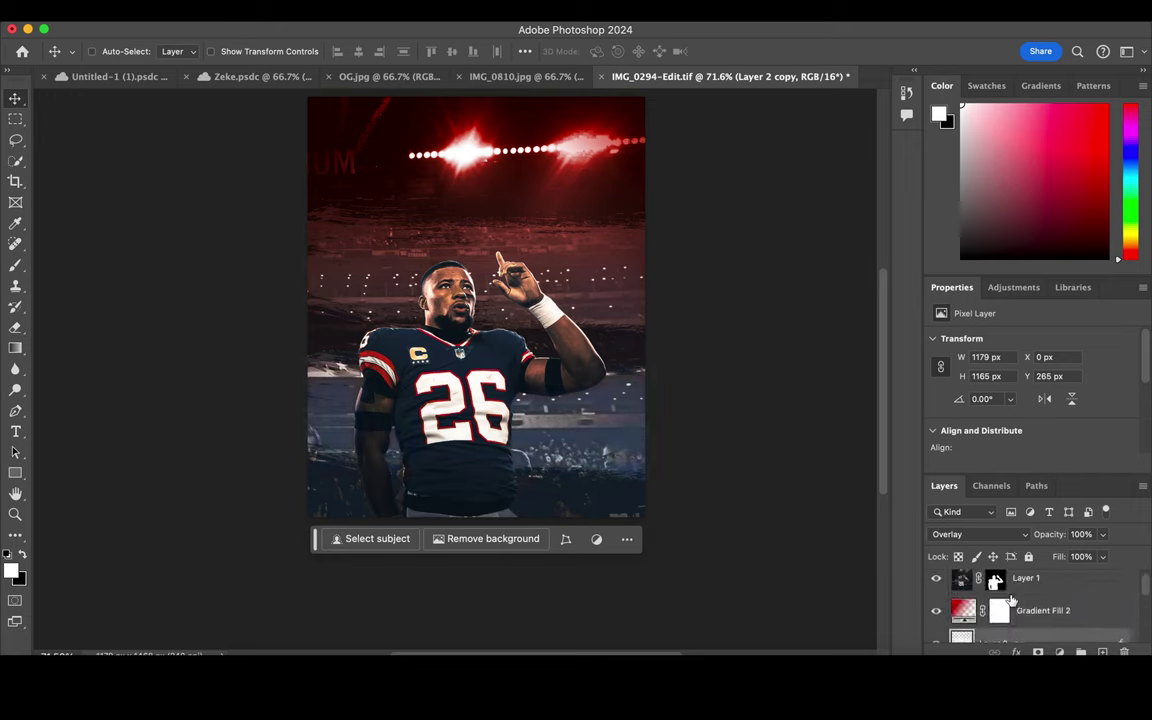
pyautogui.scroll(-2, 1000, 590)
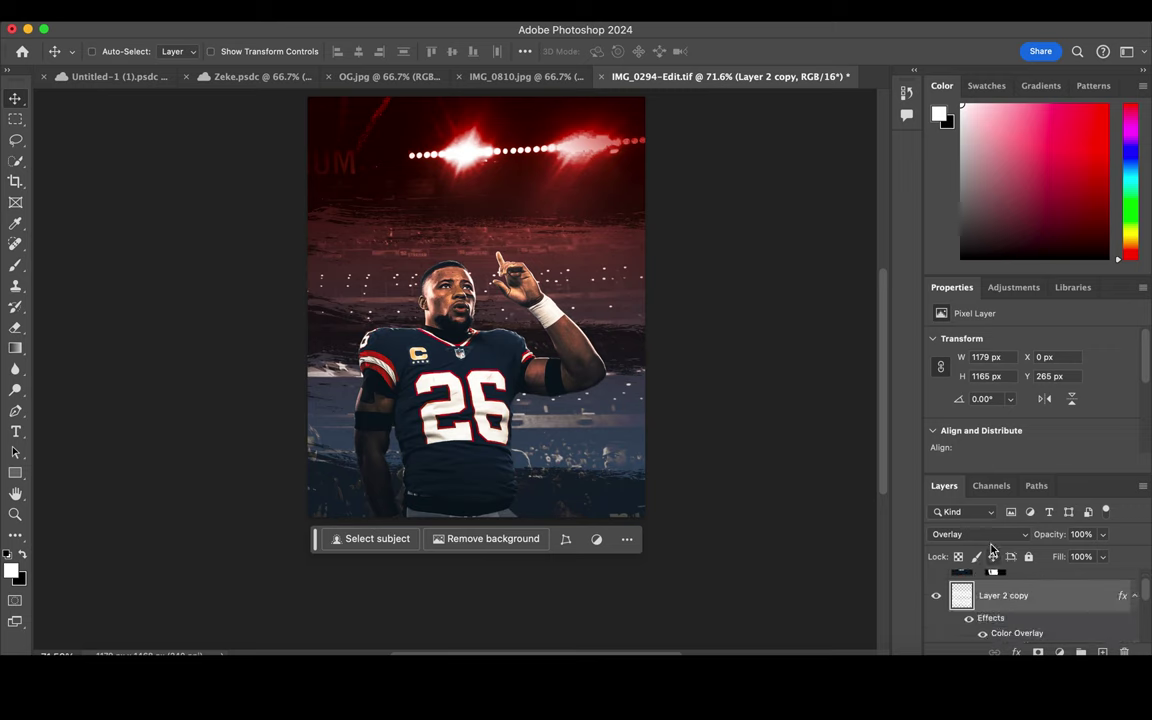
# - Duplicate the Overlay streak layer again, then undo the extra copy
pyautogui.hotkey('ctrl', 'j')
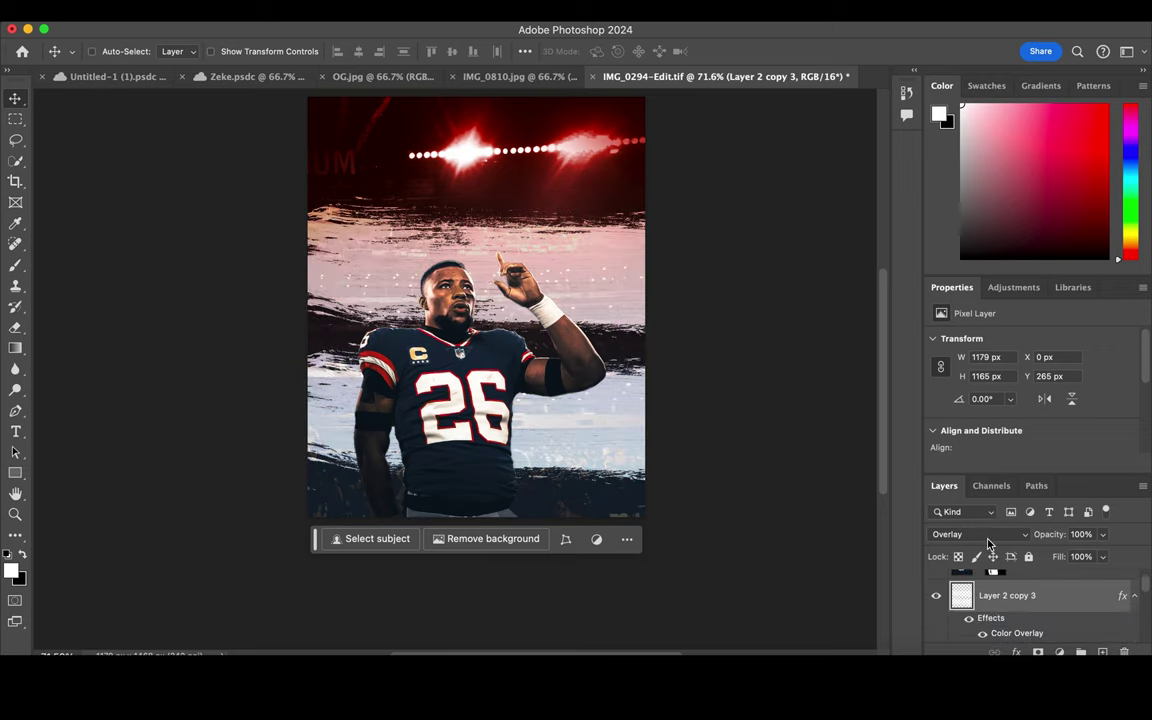
pyautogui.hotkey('ctrl', 'z')
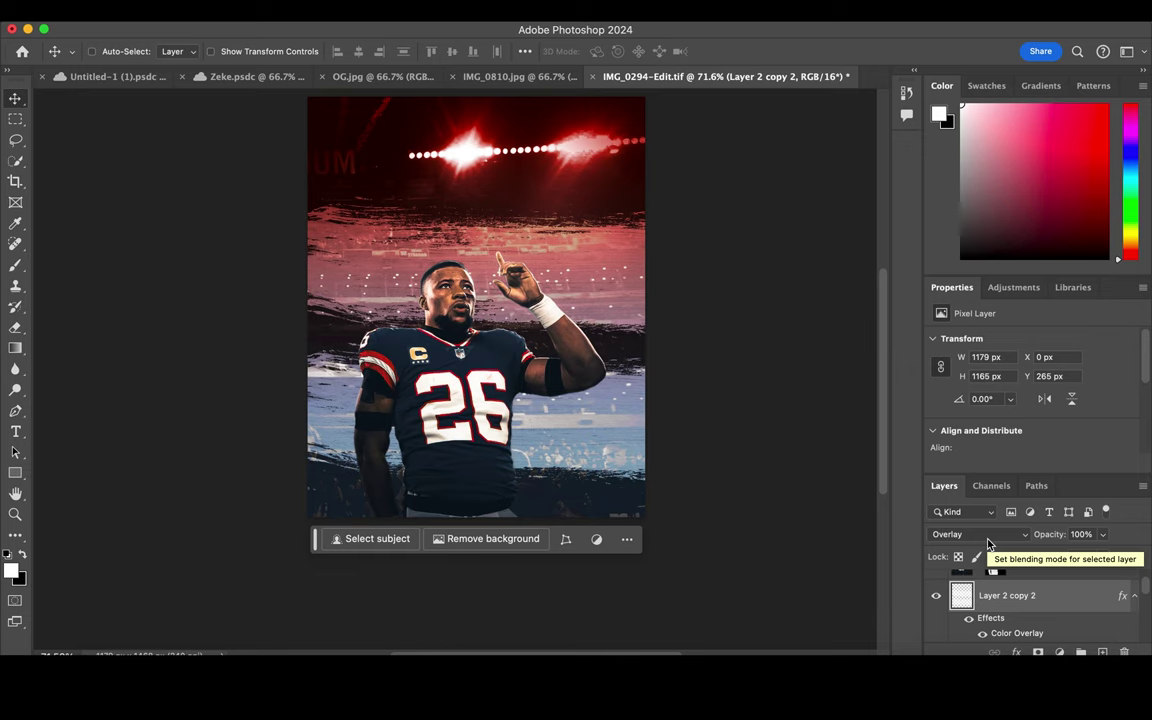
pyautogui.scroll(2, 780, 423)
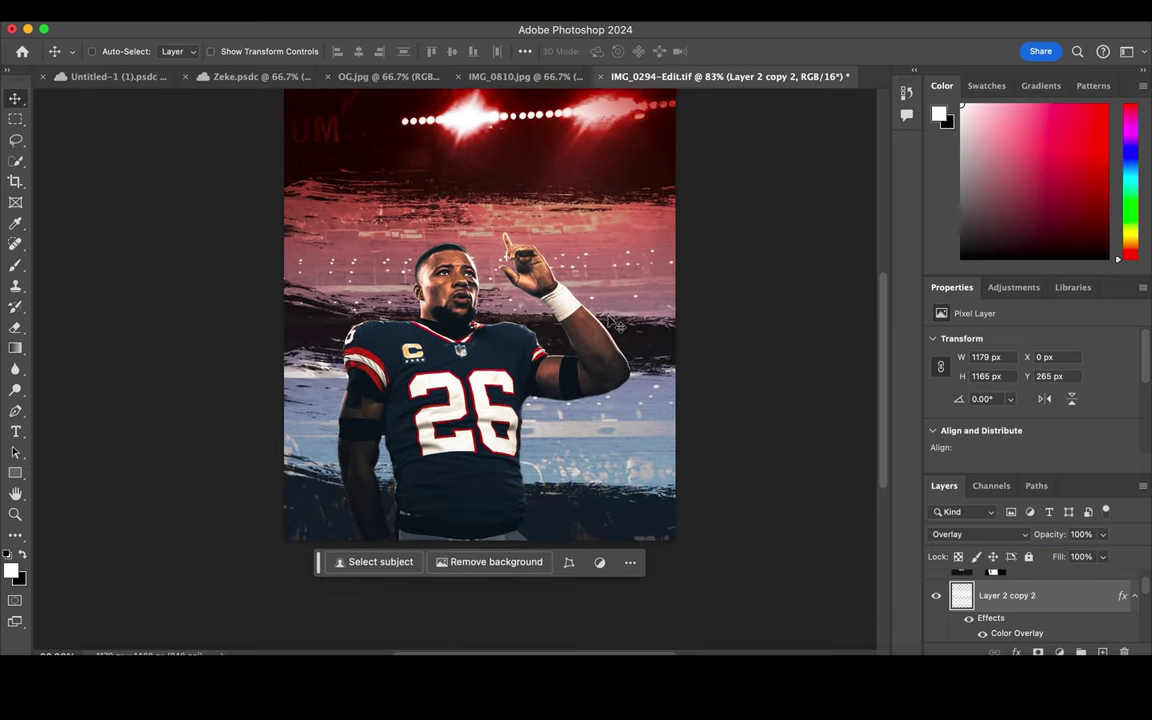
pyautogui.scroll(-1, 730, 405)
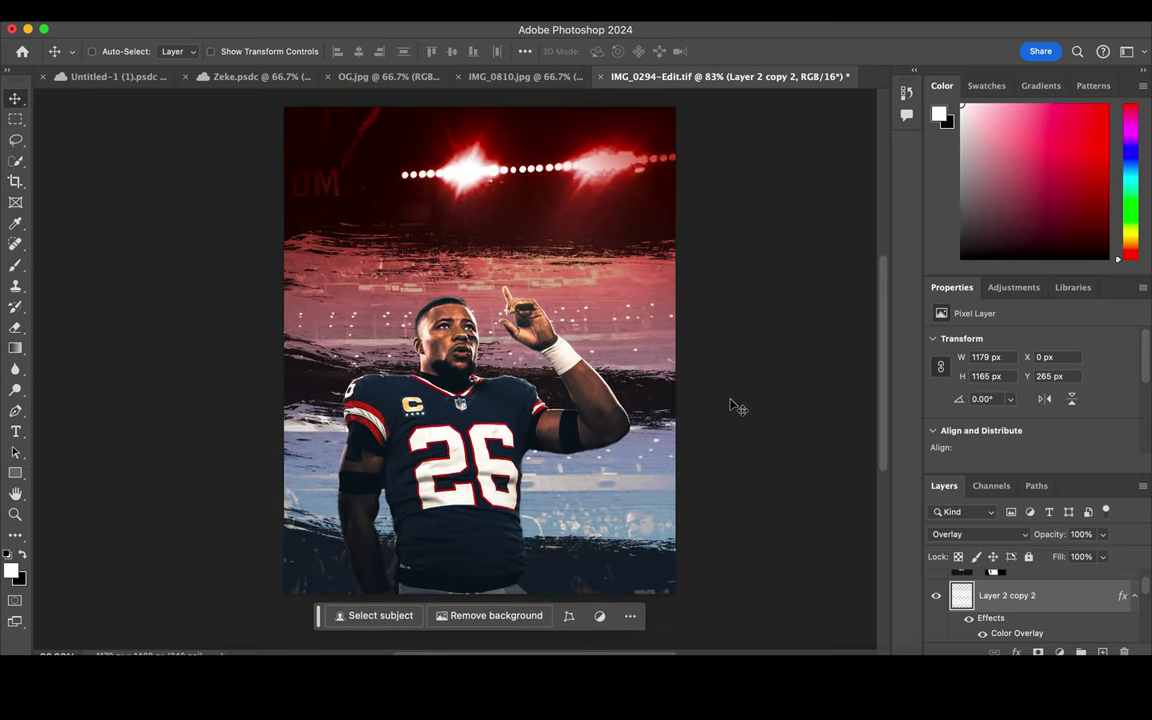
# - Add a Gradient Map adjustment layer above the masked player layer
pyautogui.hotkey('alt', ']')
pyautogui.click(1059, 651)
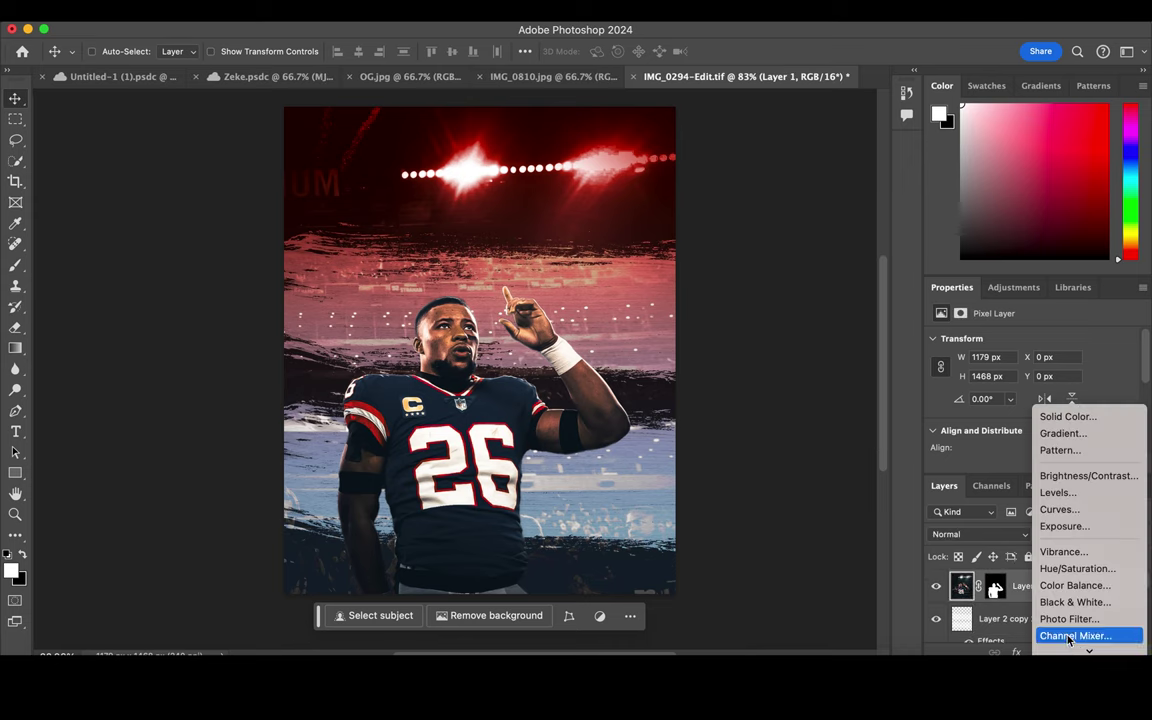
pyautogui.click(1068, 628)
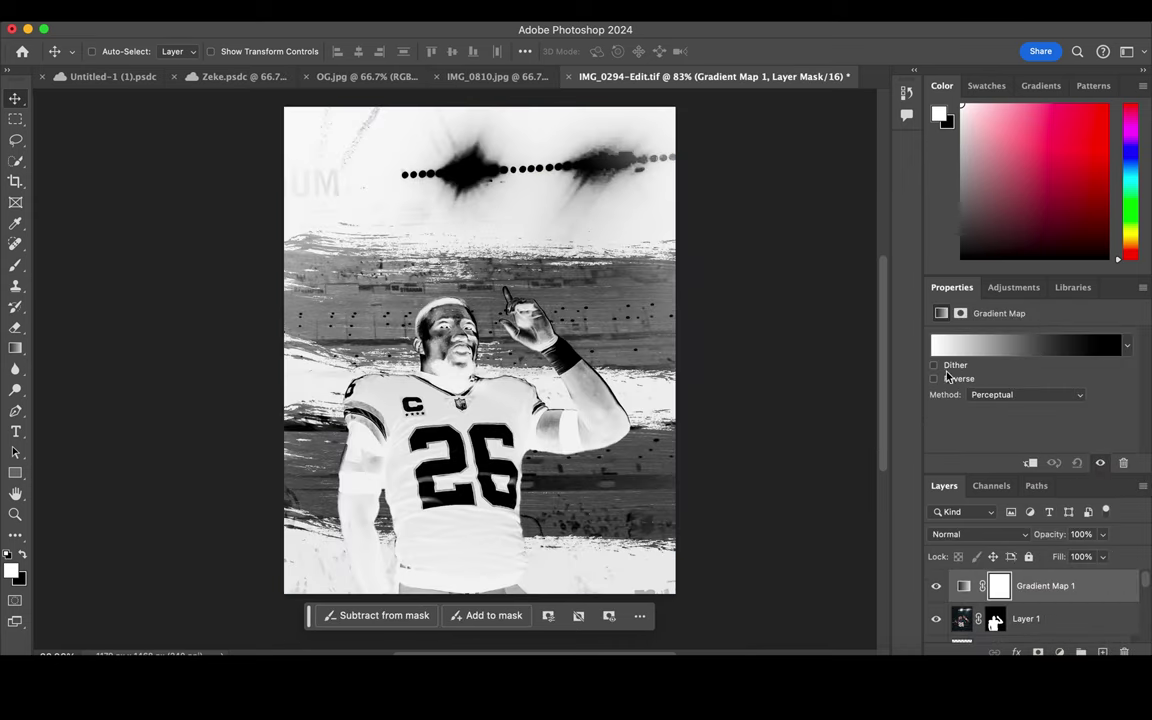
pyautogui.click(934, 379)
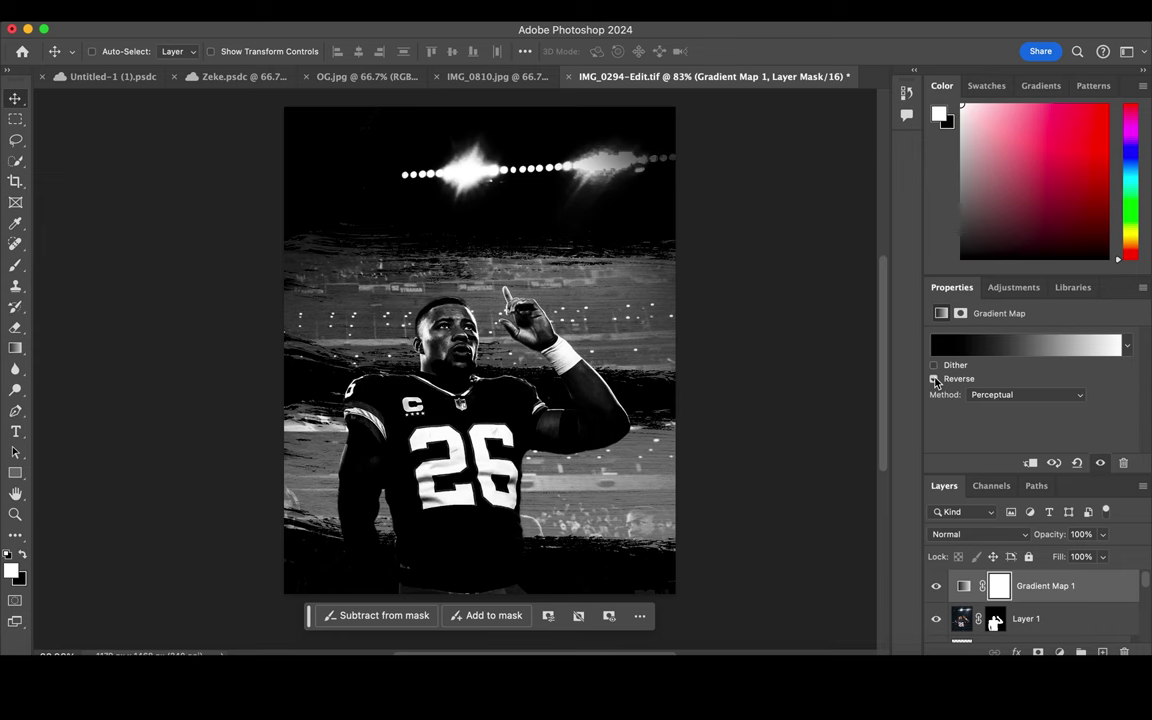
pyautogui.click(934, 379)
# - Set the Gradient Map to Soft Light with Reverse checked
pyautogui.click(976, 534)
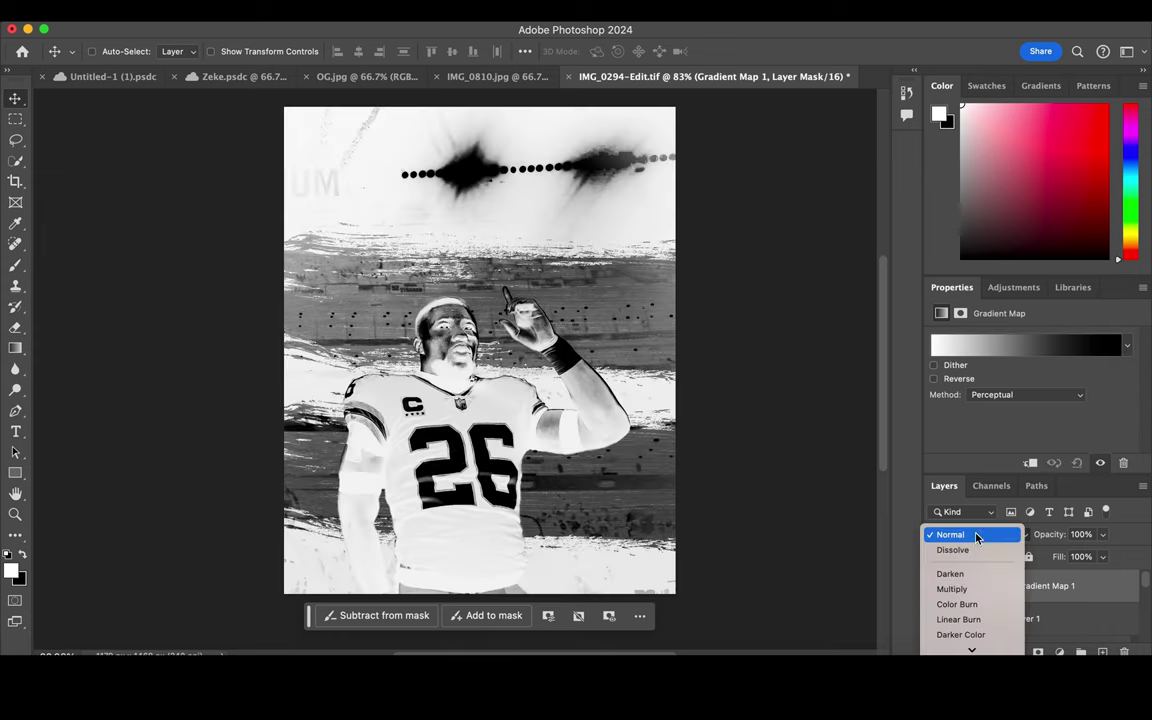
pyautogui.scroll(-3, 983, 596)
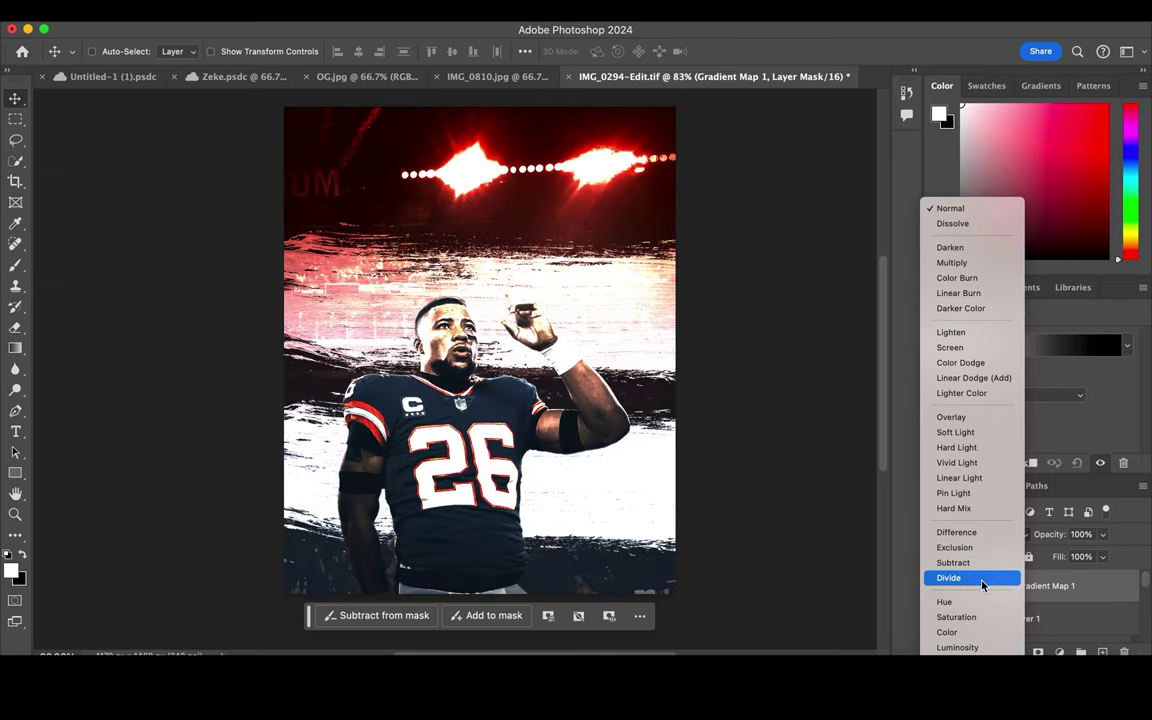
pyautogui.click(965, 433)
pyautogui.click(935, 379)
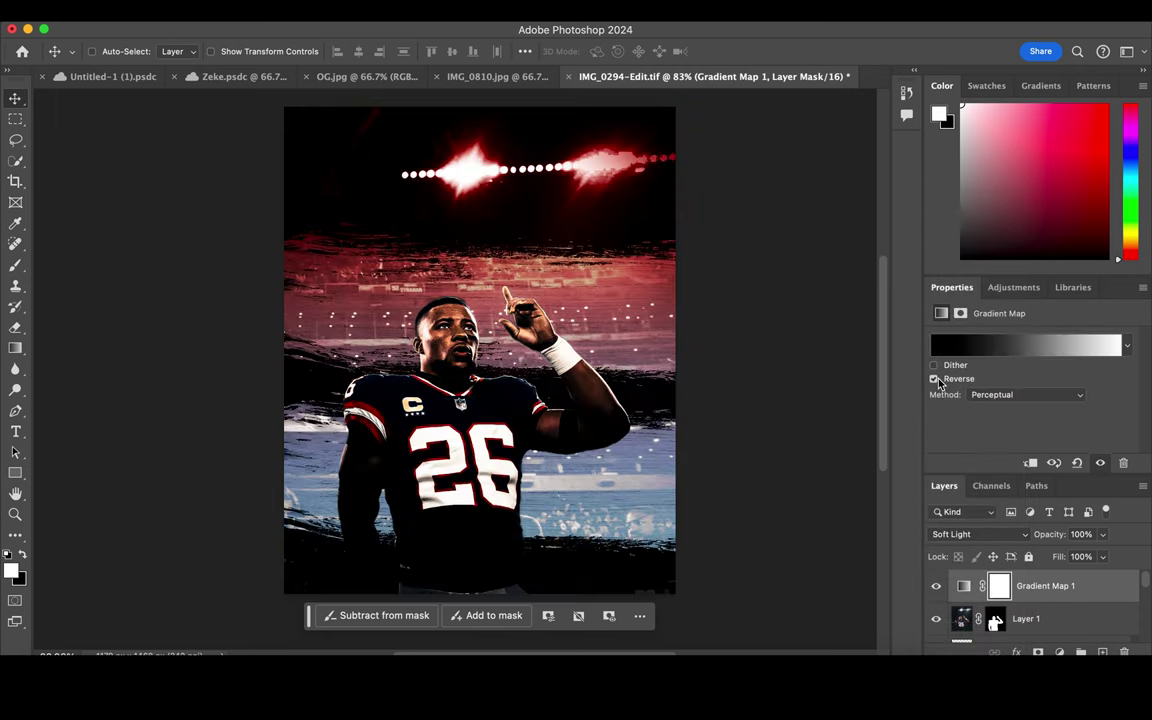
pyautogui.click(937, 587)
pyautogui.click(937, 587)
pyautogui.click(975, 534)
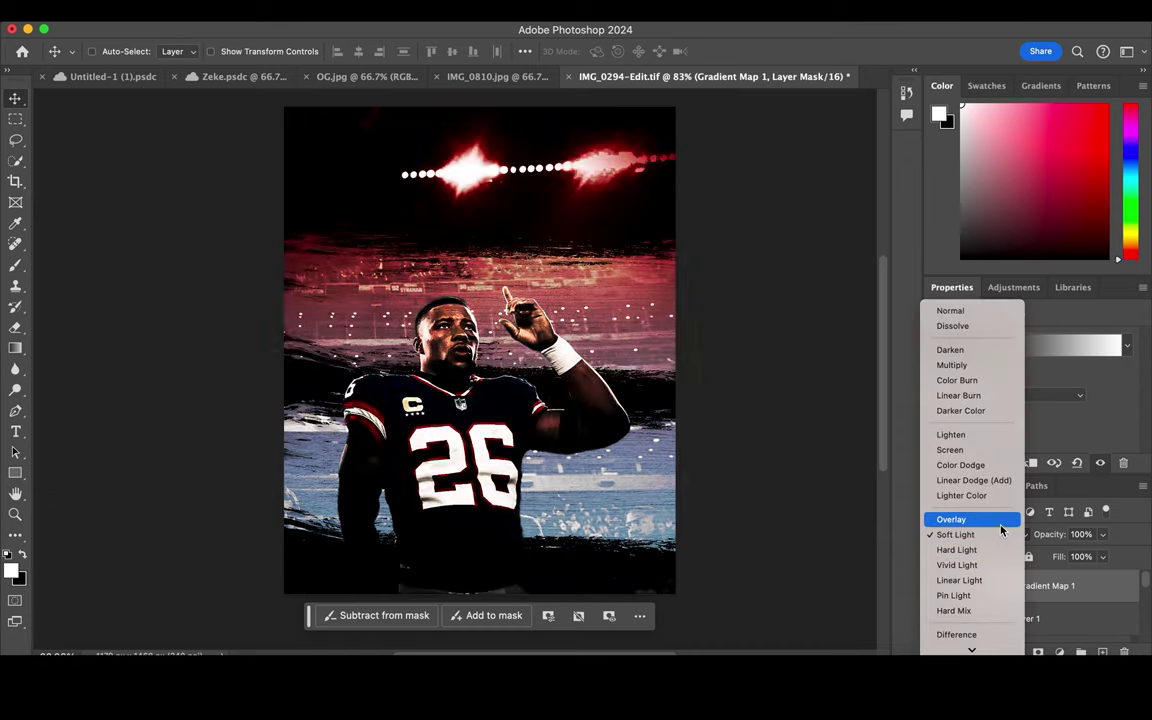
pyautogui.click(990, 535)
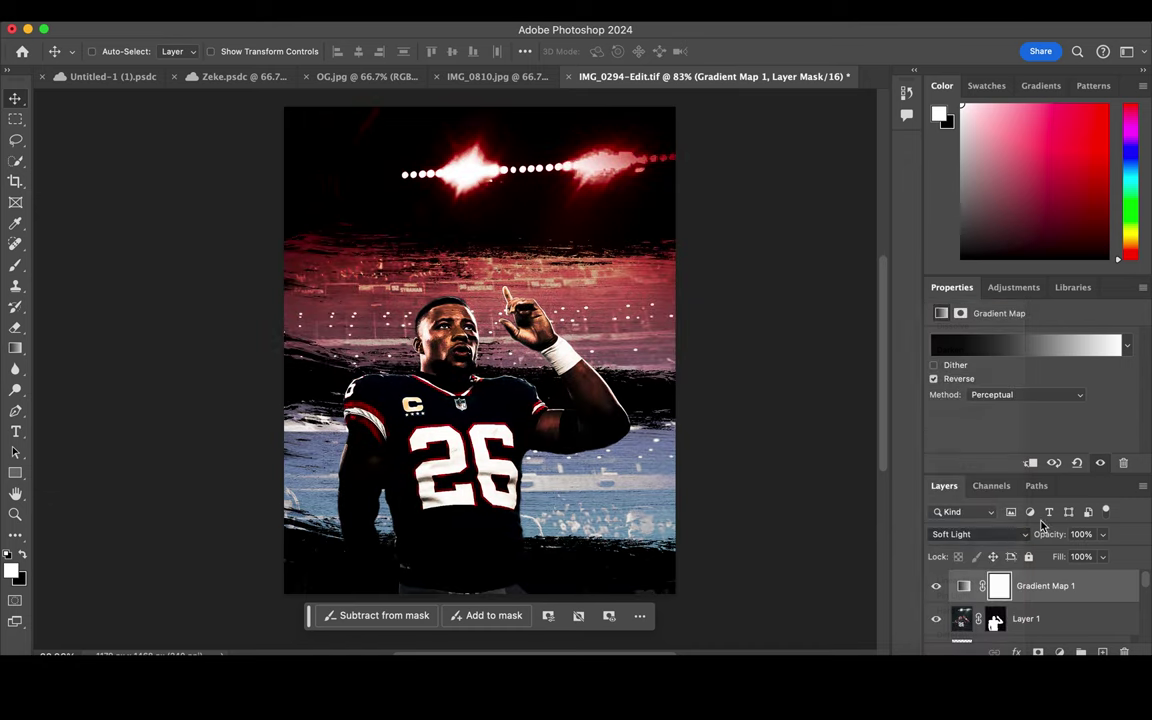
# - Lower the Gradient Map opacity to about 65%
pyautogui.click(1104, 535)
pyautogui.moveTo(1103, 556); pyautogui.dragTo(1062, 558)
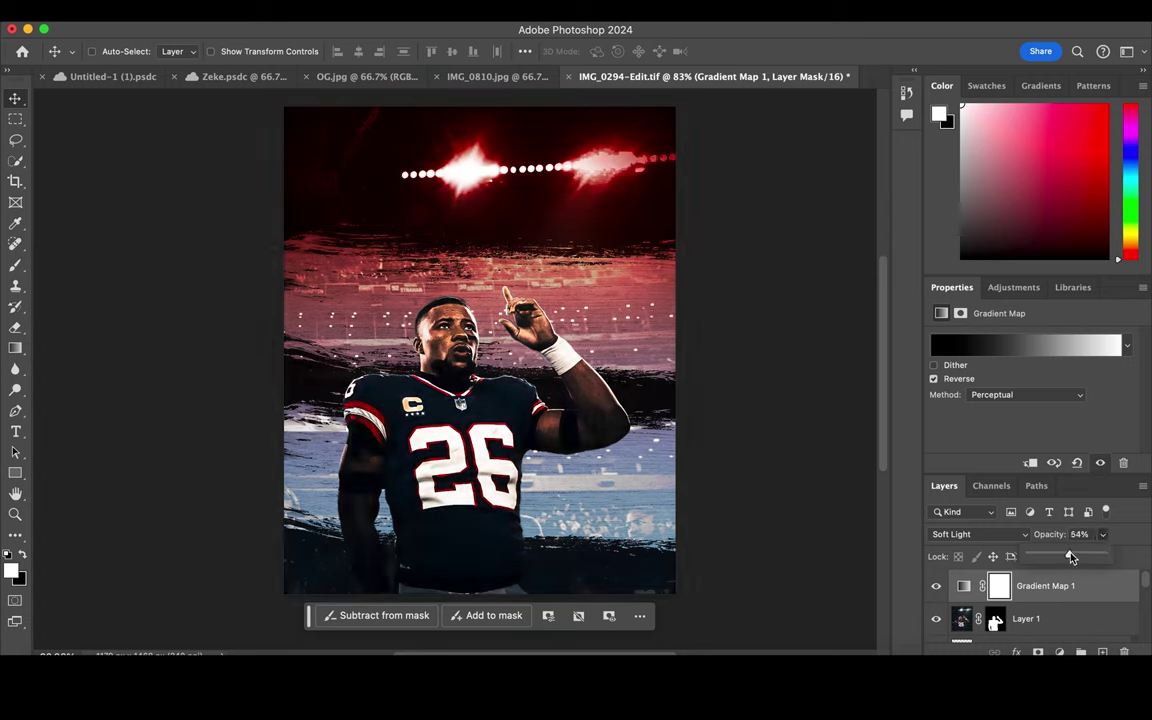
pyautogui.moveTo(1071, 557); pyautogui.dragTo(1078, 557)
pyautogui.click(998, 590)
pyautogui.click(995, 620)
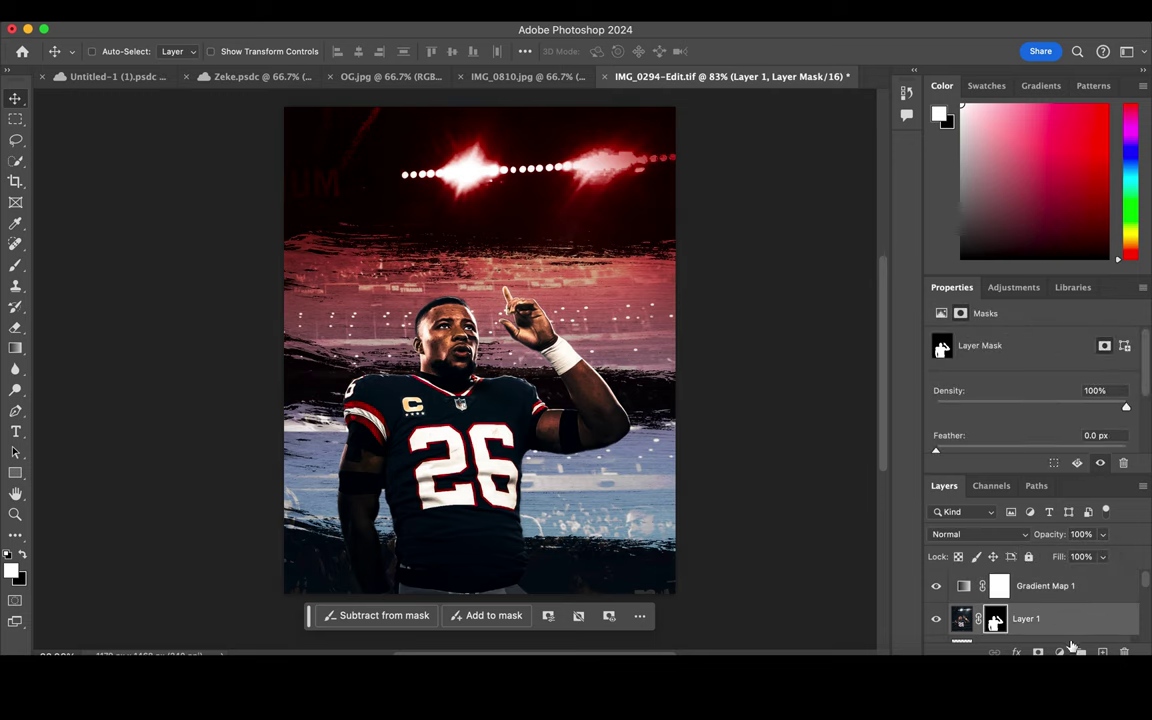
# - Create a new empty layer and set up a soft round brush around 12 px
pyautogui.click(1106, 652)
pyautogui.click(15, 265)
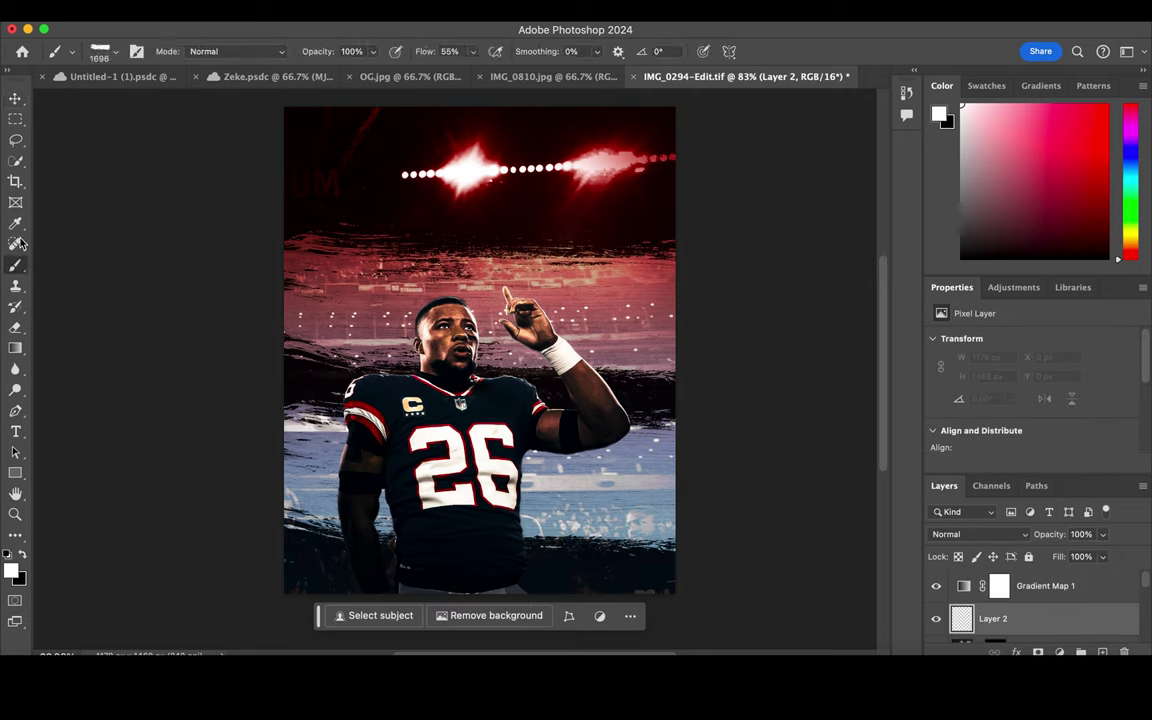
pyautogui.click(117, 51)
pyautogui.click(84, 197)
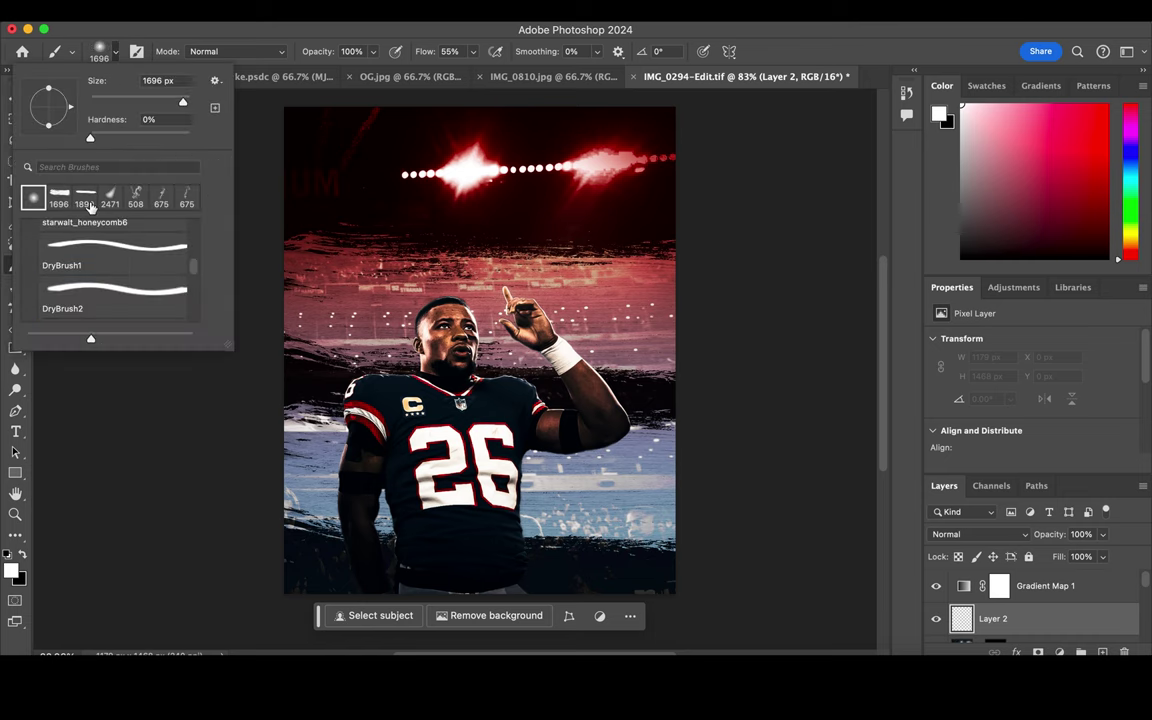
pyautogui.moveTo(100, 101); pyautogui.dragTo(96, 101)
pyautogui.scroll(5, 545, 368)
pyautogui.scroll(1, 545, 368)
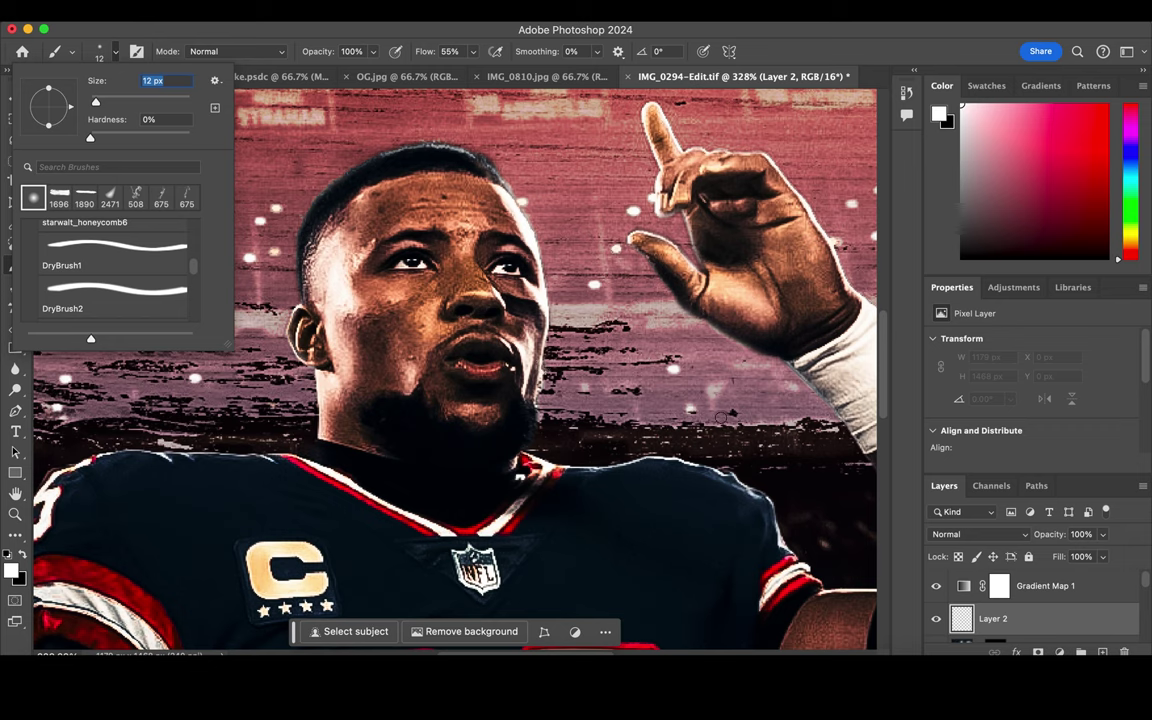
pyautogui.scroll(-2, 995, 617)
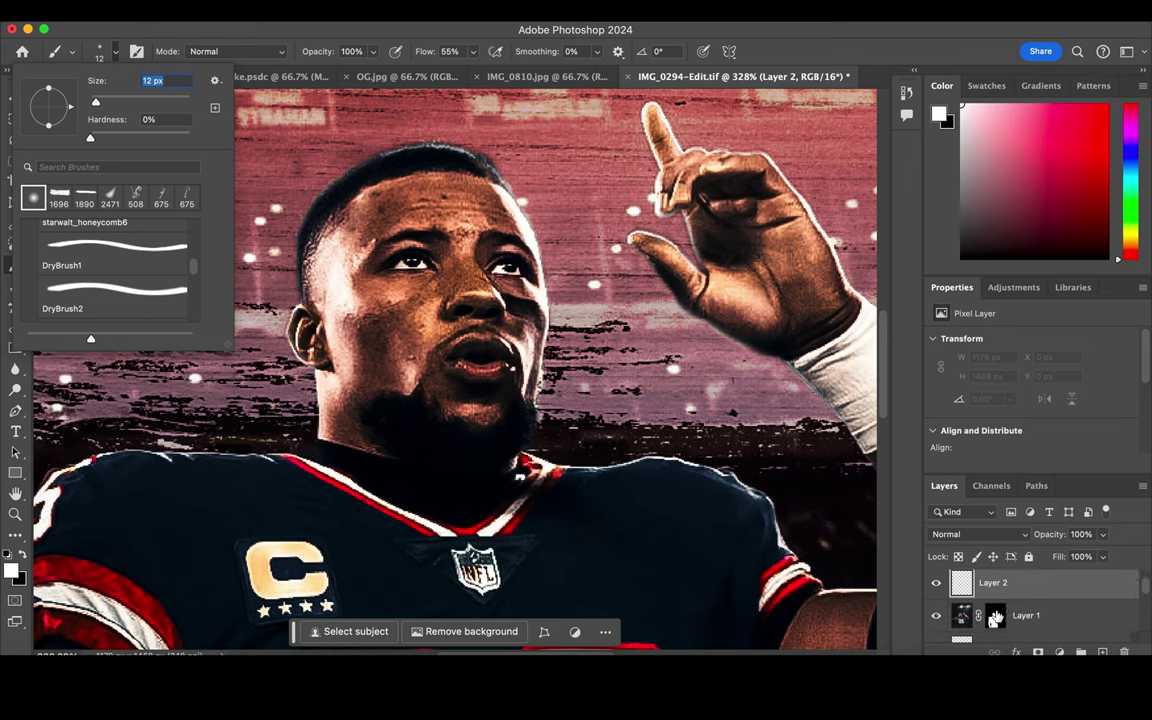
# - Paint both of the player's eyes solid white on the new layer
pyautogui.click(995, 617)
pyautogui.press('x')
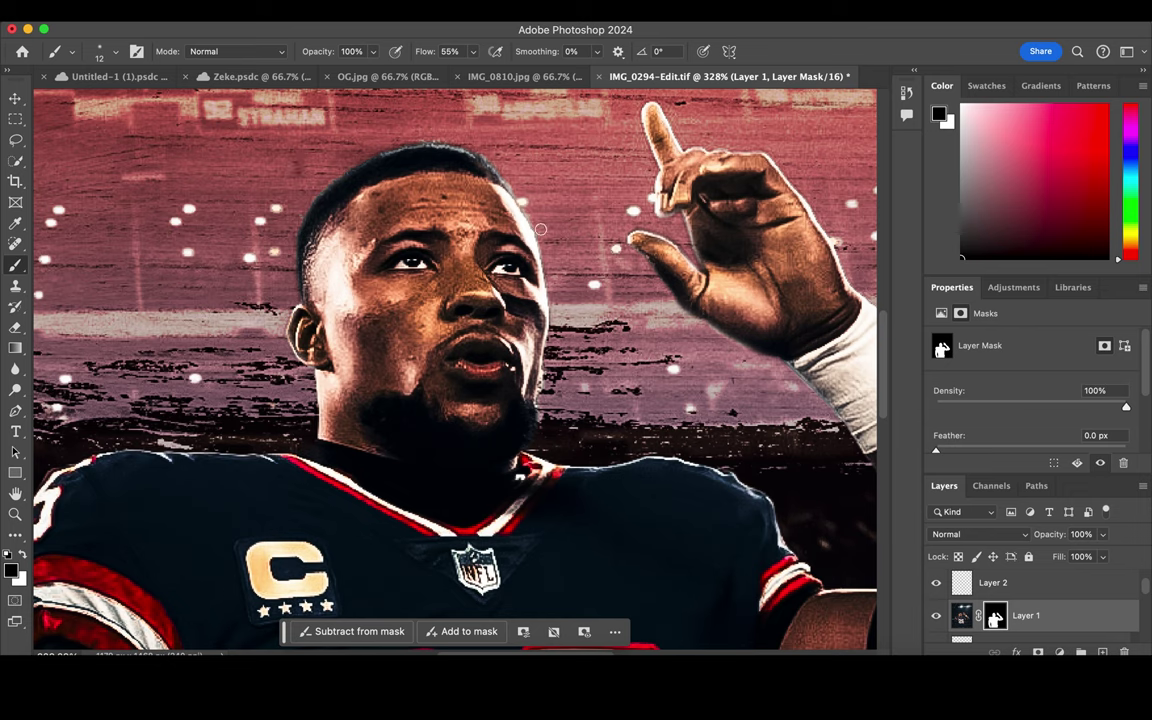
pyautogui.click(954, 587)
pyautogui.rightClick(414, 261)
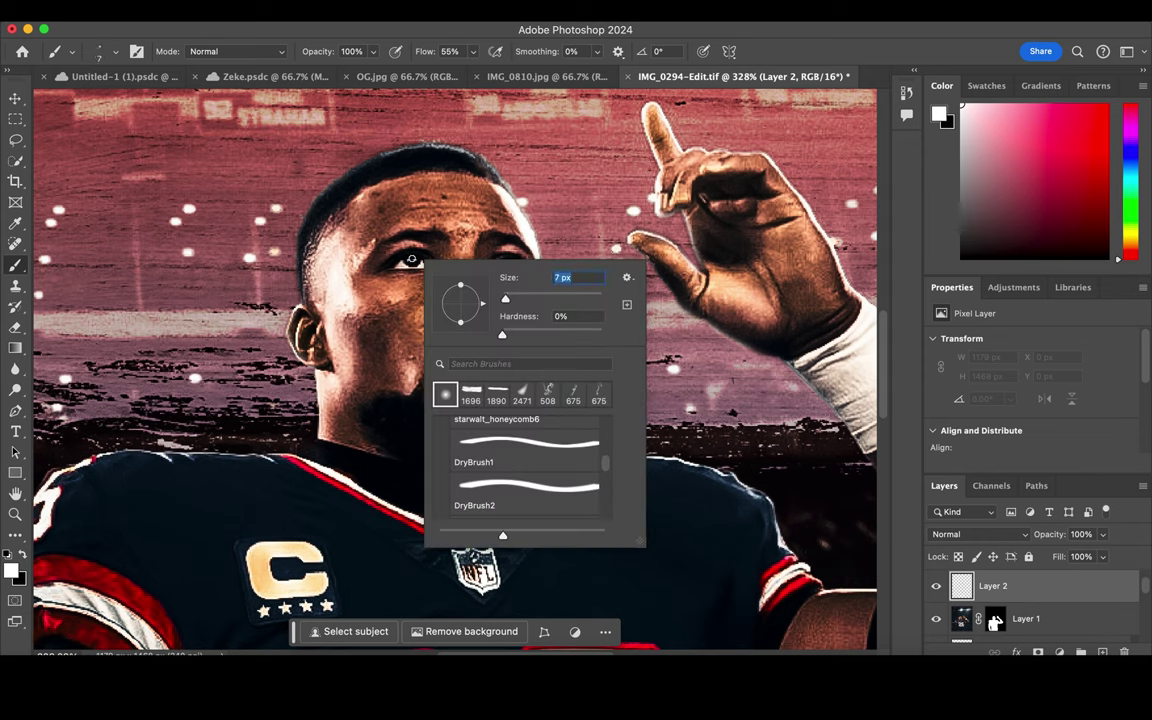
pyautogui.press('Return')
pyautogui.moveTo(404, 261); pyautogui.dragTo(418, 259)
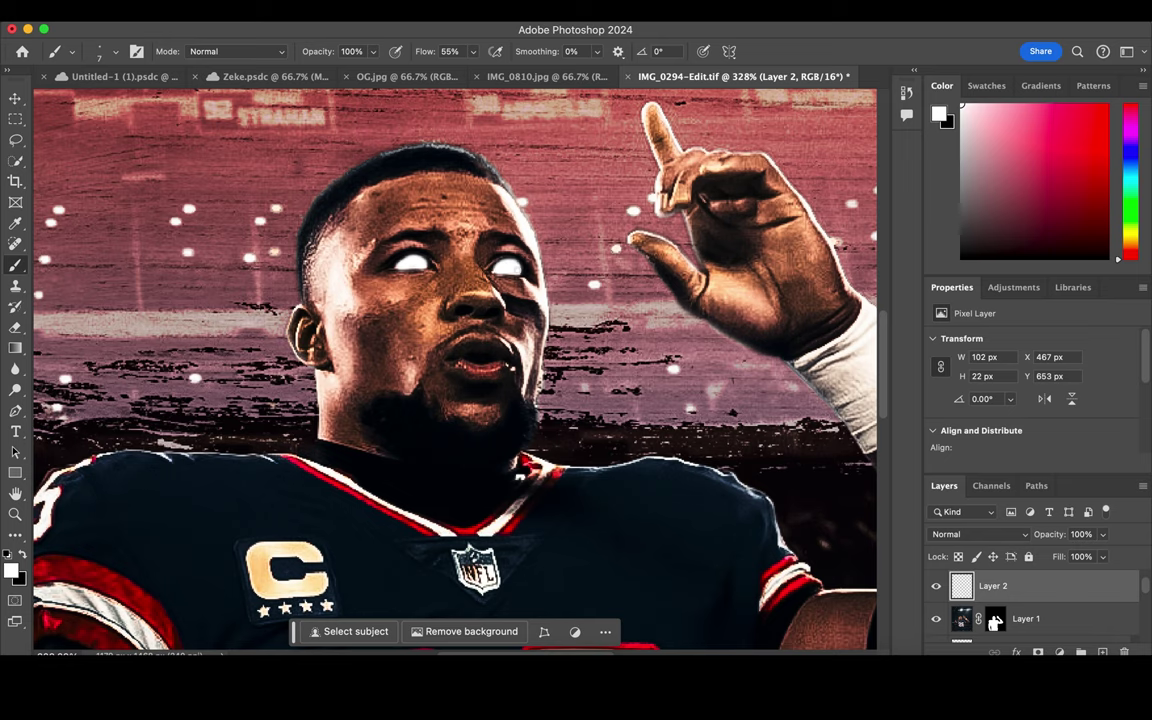
pyautogui.hotkey('ctrl', '0')
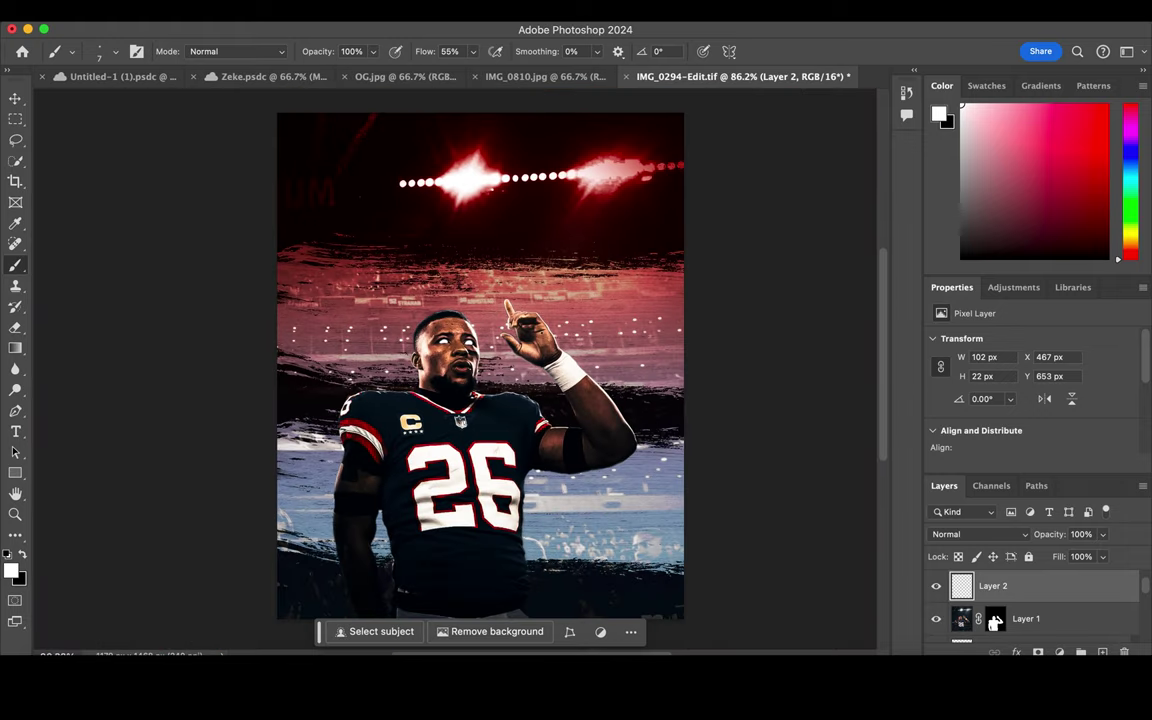
# - Give Layer 2's eyes an Outer Glow in Hard Light, sized to about 43 px
pyautogui.click(1016, 652)
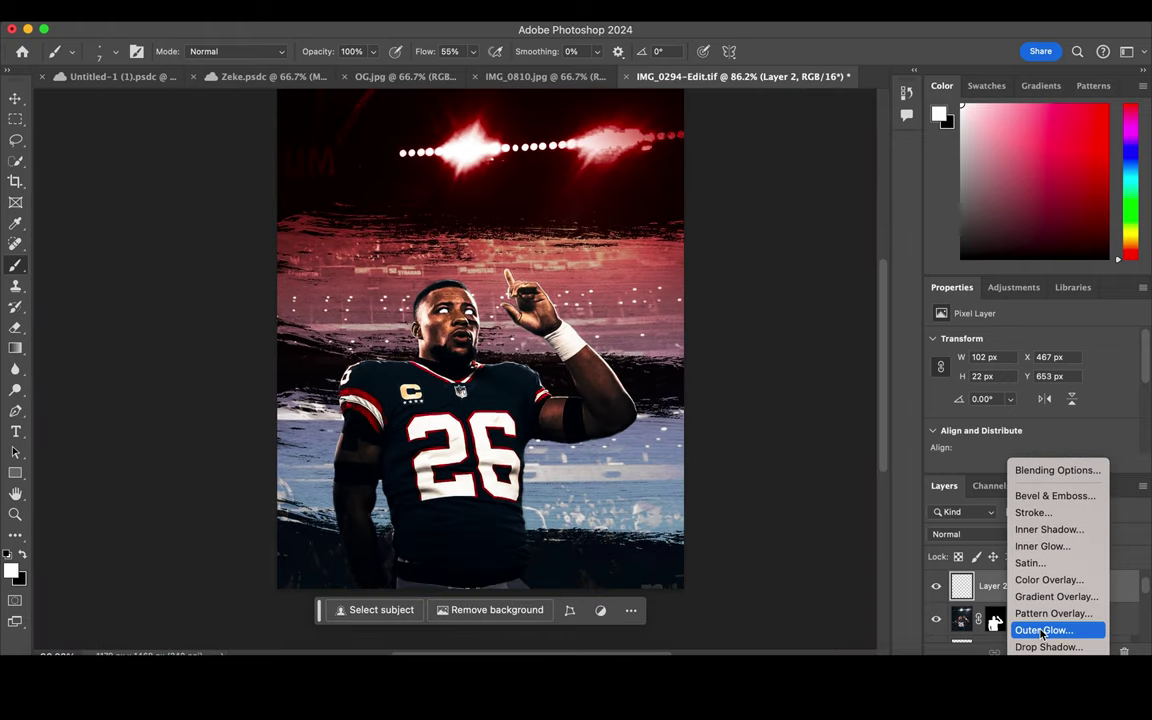
pyautogui.click(1040, 627)
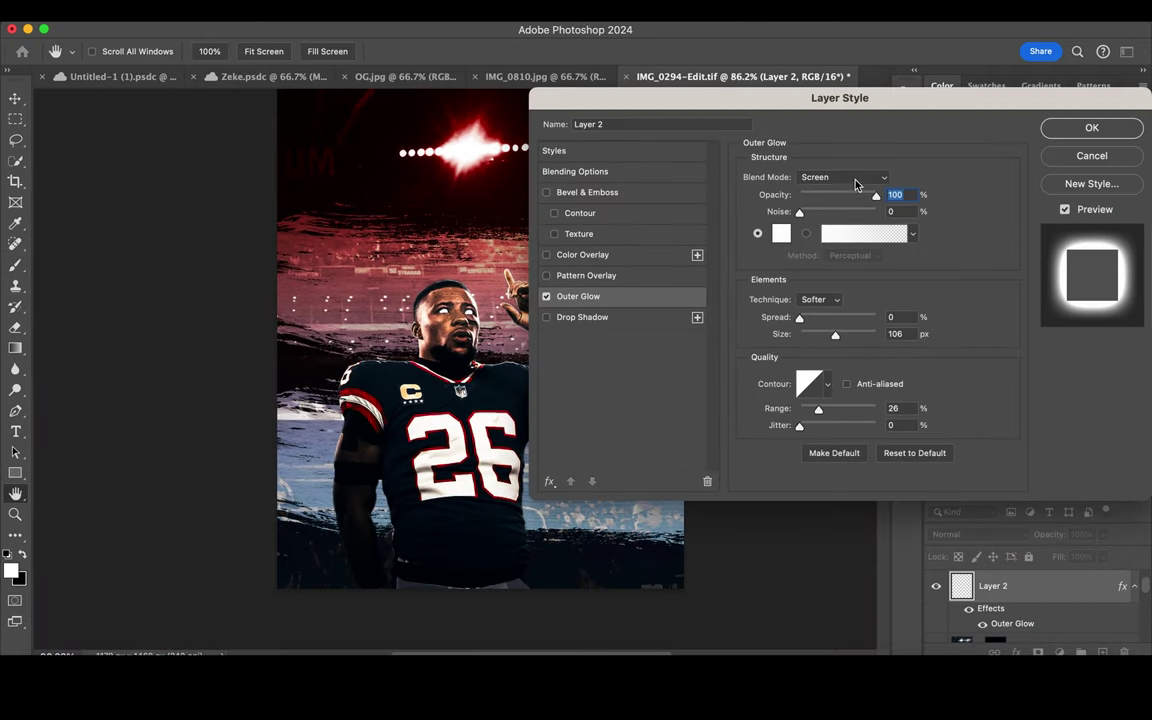
pyautogui.click(857, 179)
pyautogui.click(839, 167)
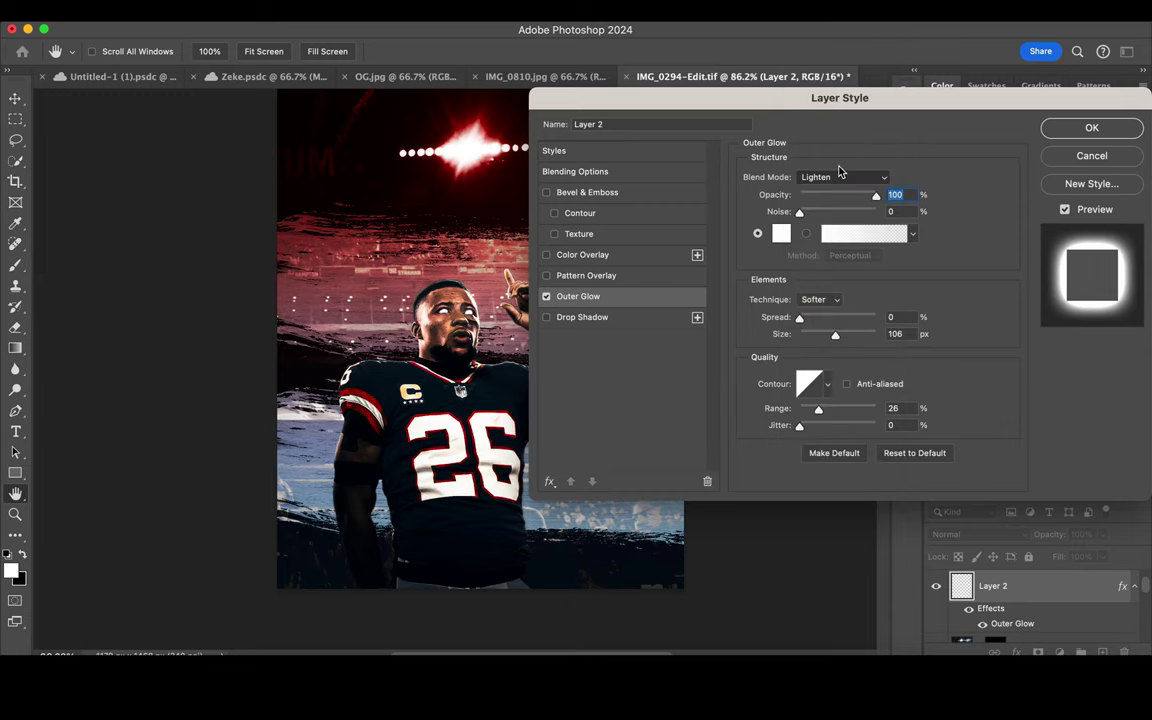
pyautogui.click(840, 180)
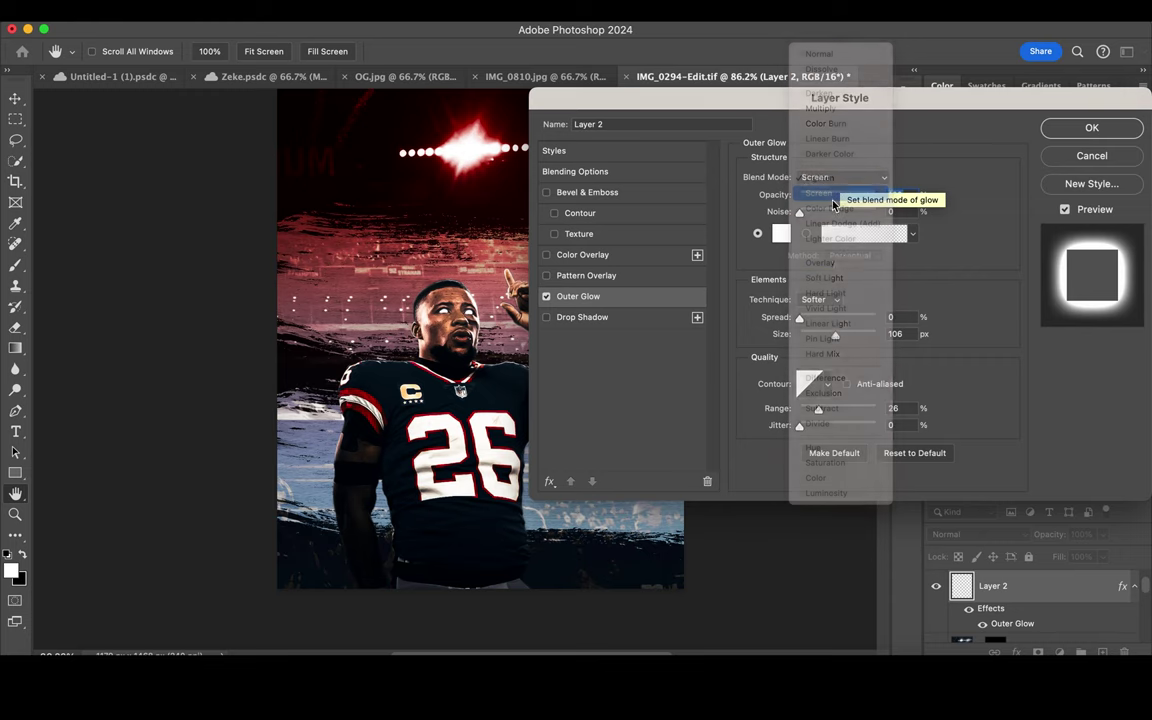
pyautogui.click(830, 193)
pyautogui.click(852, 177)
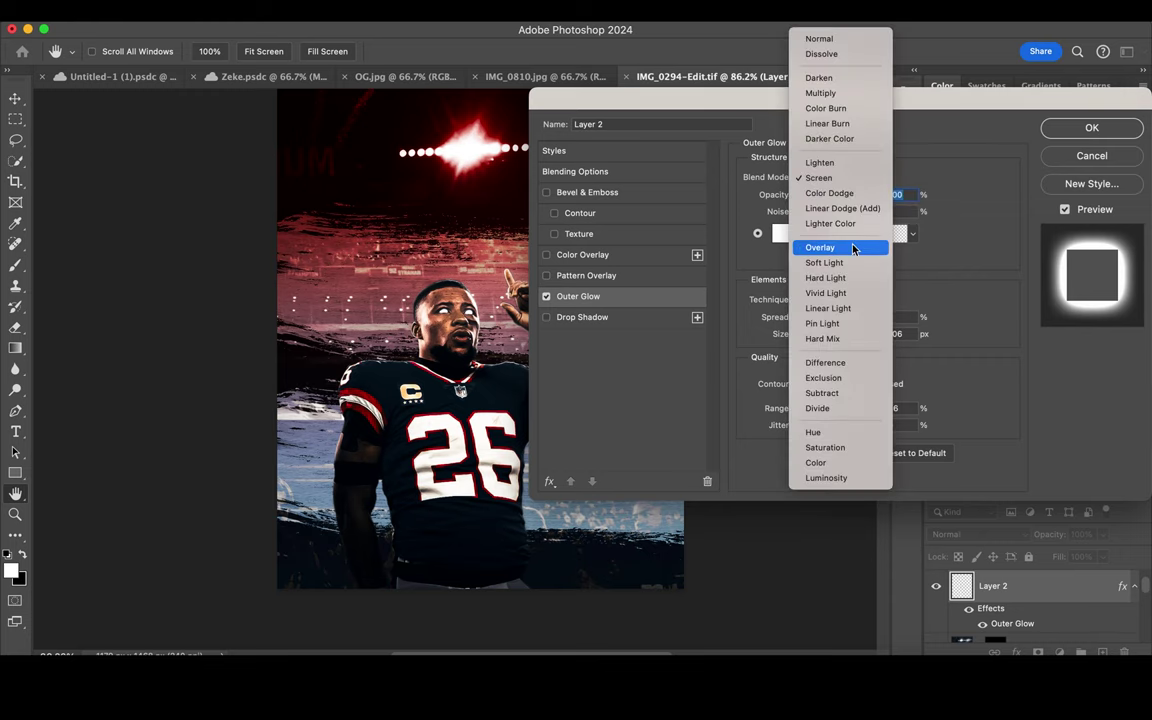
pyautogui.click(854, 276)
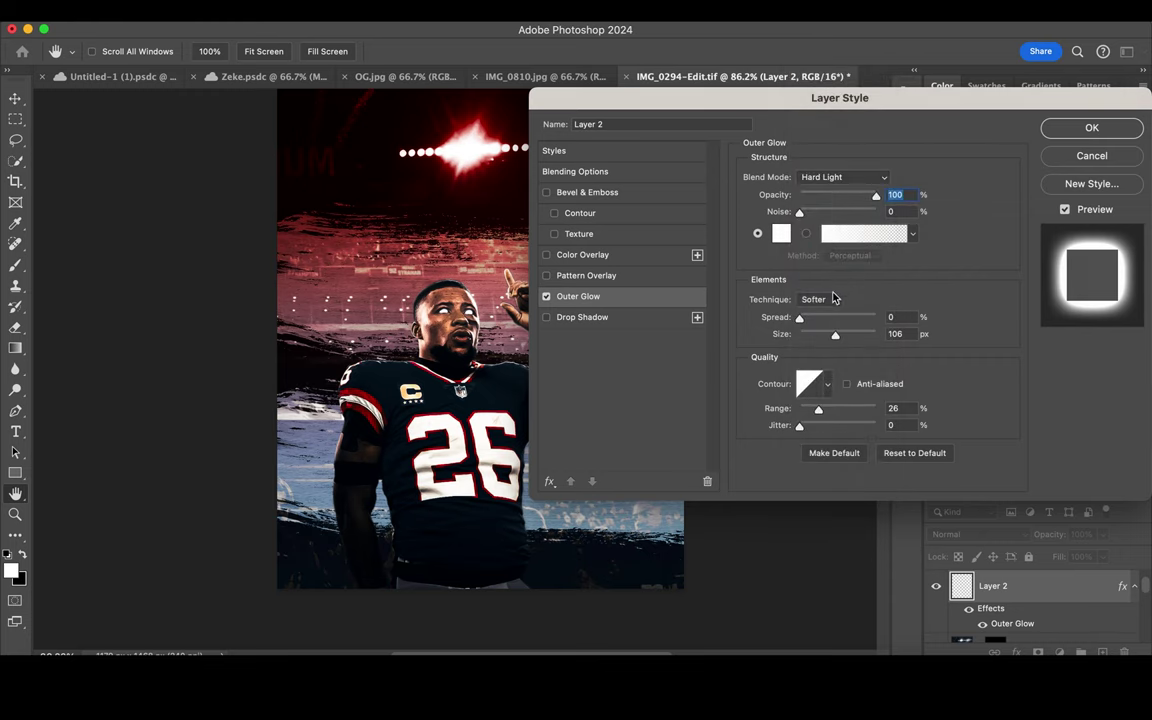
pyautogui.moveTo(835, 334); pyautogui.dragTo(817, 335)
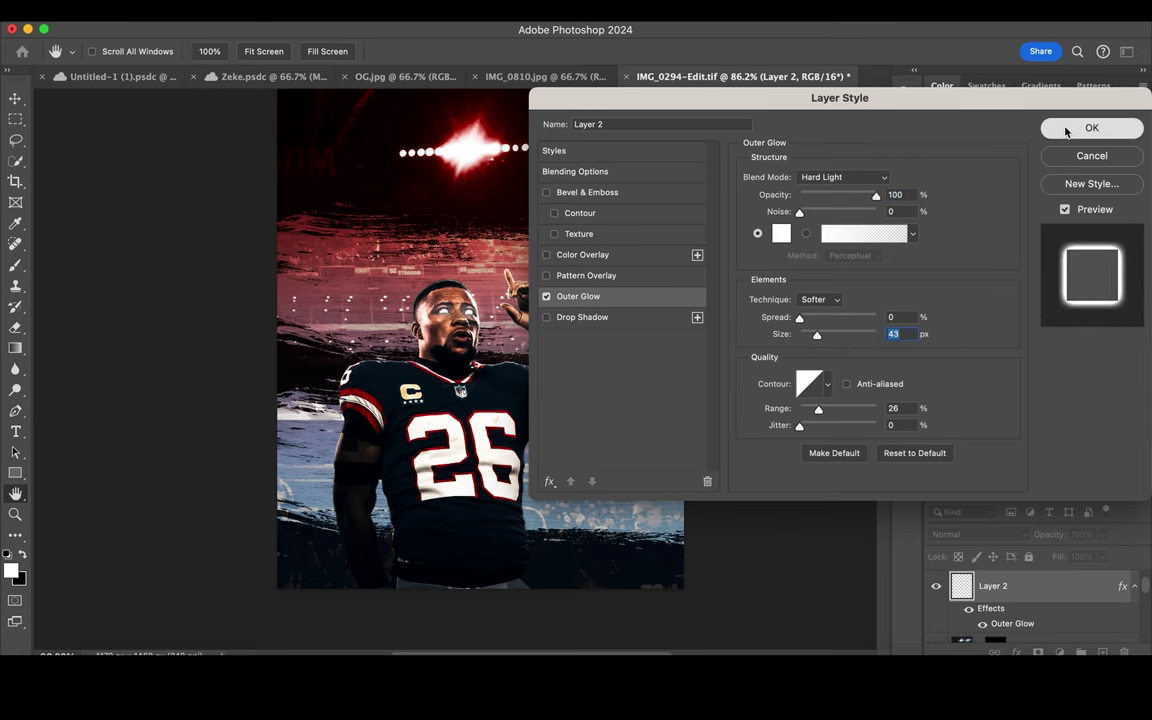